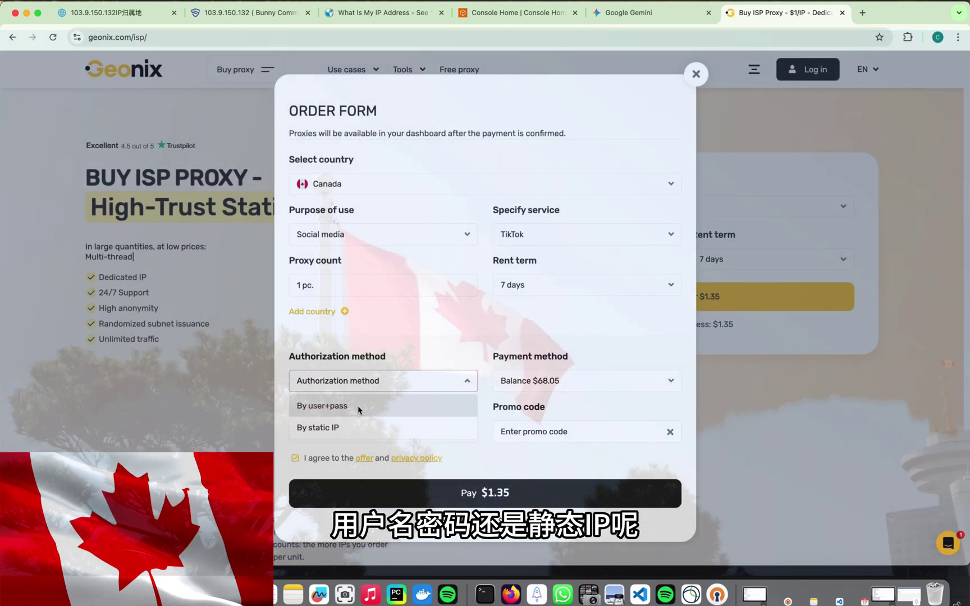
Pay for the Canadian proxy with user+pass authorization, then select IP 85.255.181.249 in ISP orders.
{"action": "left_click", "coordinate": [338, 405]}
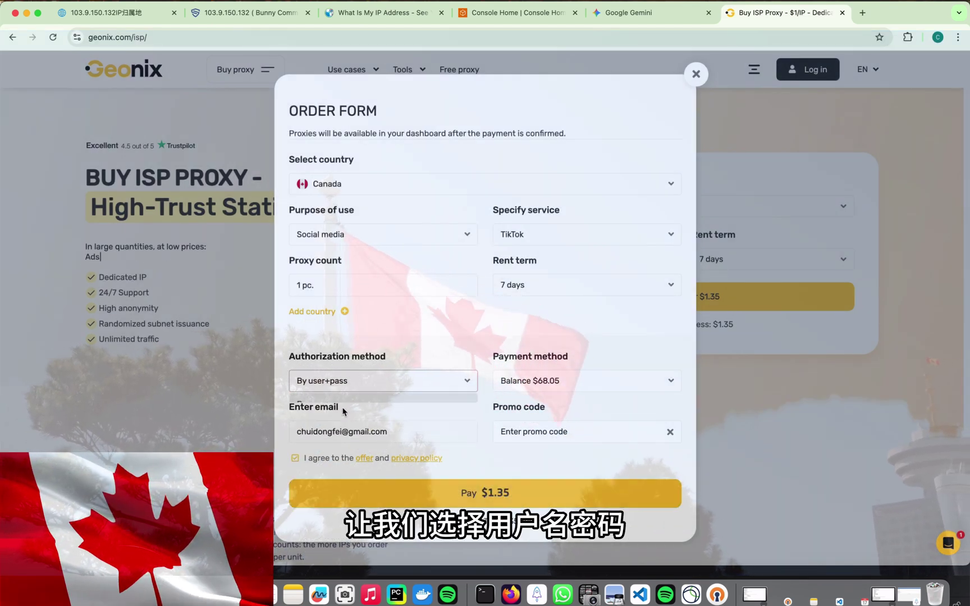
{"action": "left_click", "coordinate": [508, 494]}
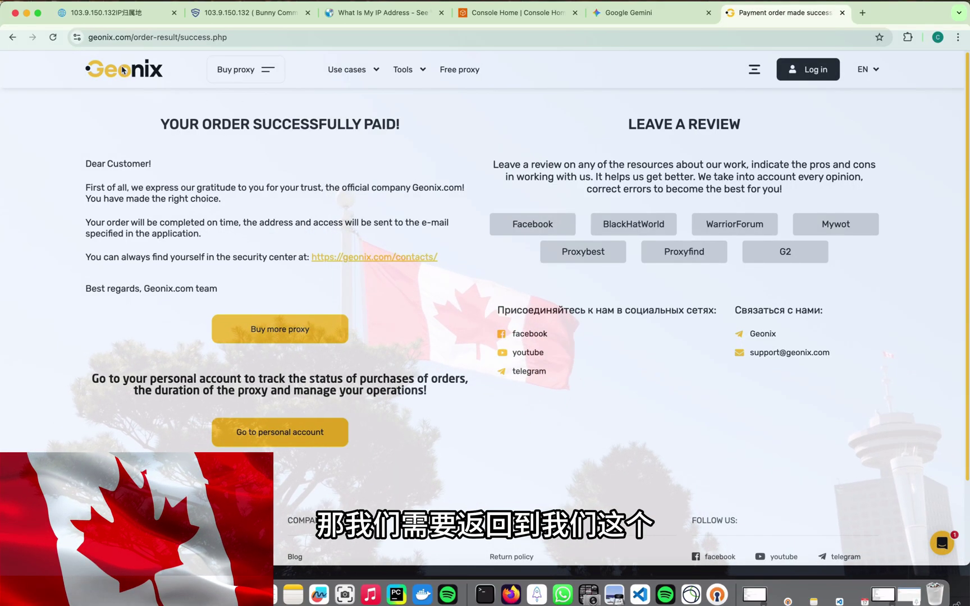
{"action": "left_click", "coordinate": [254, 430]}
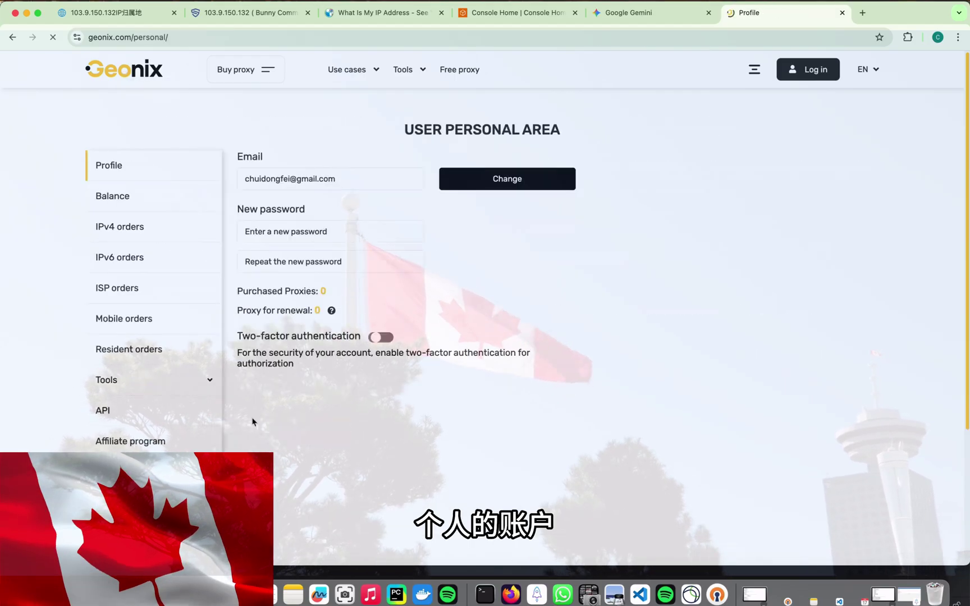
{"action": "left_click", "coordinate": [119, 288]}
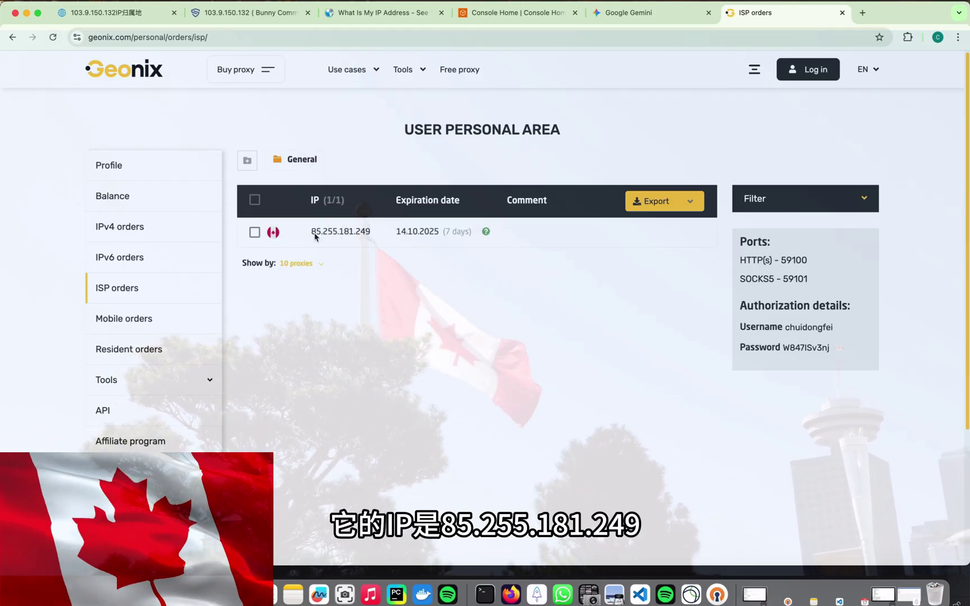
{"action": "left_click_drag", "start_coordinate": [311, 236], "coordinate": [366, 233]}
{"action": "key", "text": "ctrl+c"}
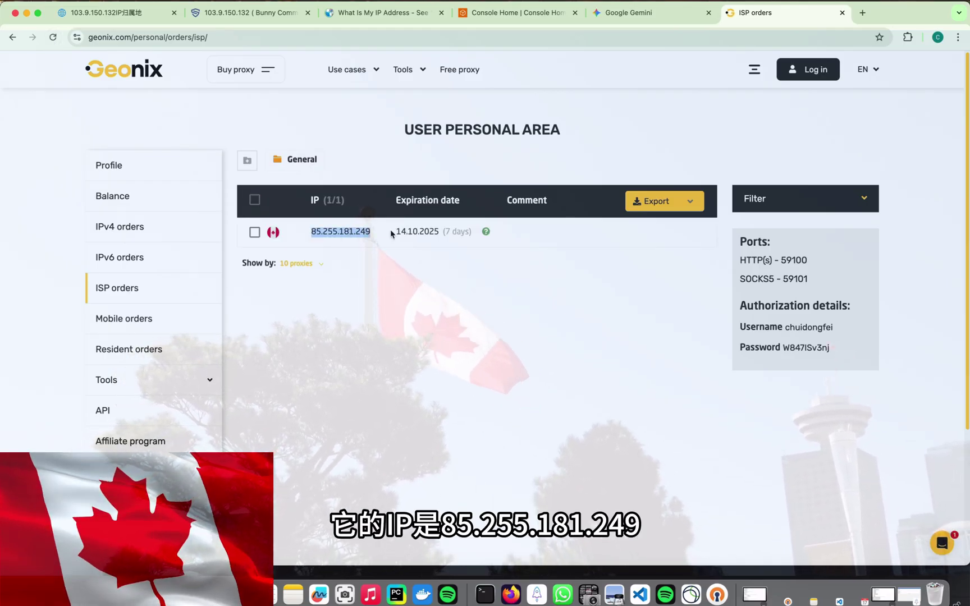
Look up 85.255.181.249 on WhatIsMyIPAddress and check its country and ISP.
{"action": "left_click", "coordinate": [382, 12]}
{"action": "left_click", "coordinate": [676, 216]}
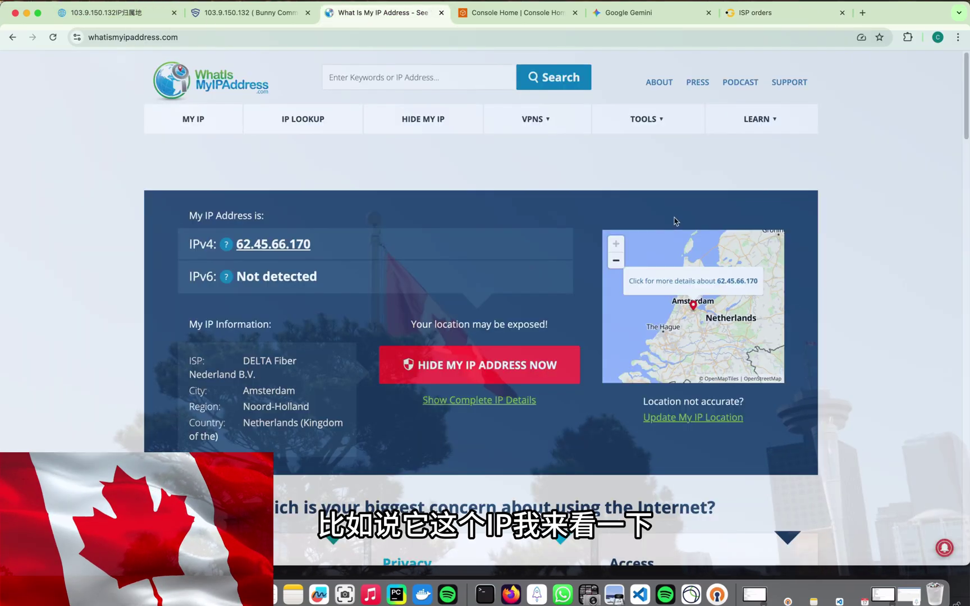
{"action": "left_click", "coordinate": [371, 78]}
{"action": "key", "text": "ctrl+v"}
{"action": "key", "text": "Return"}
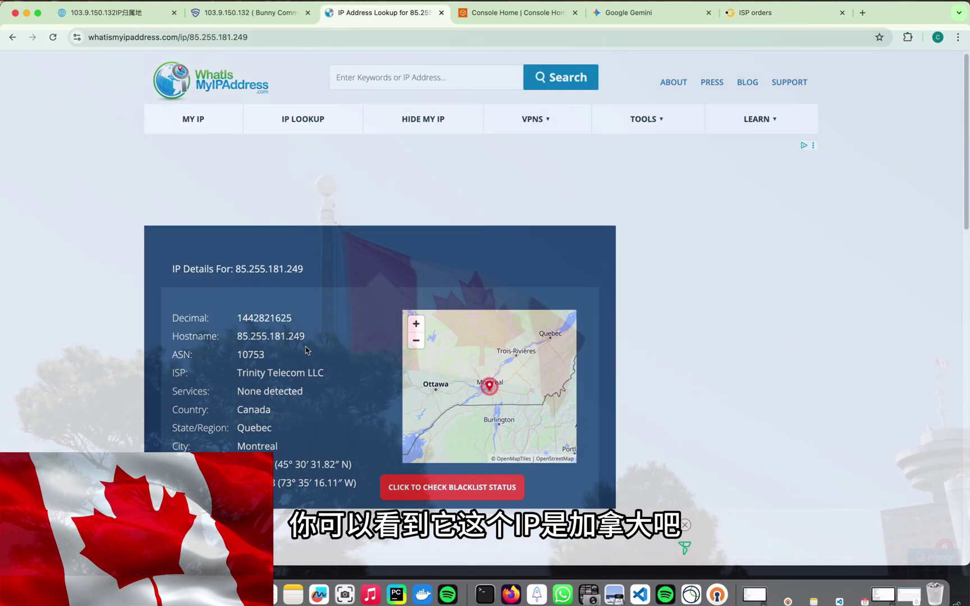
{"action": "double_click", "coordinate": [254, 410]}
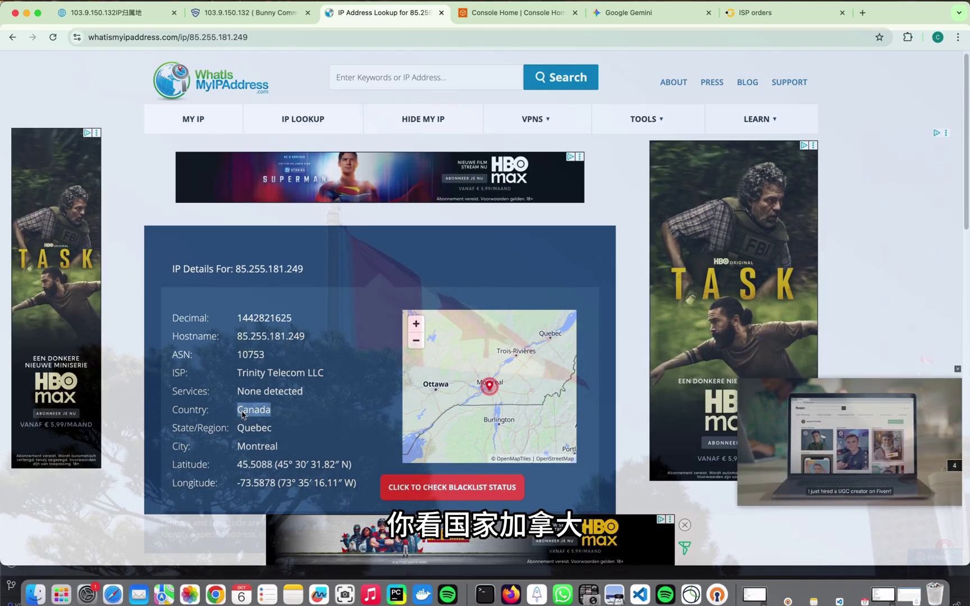
{"action": "left_click_drag", "start_coordinate": [237, 378], "coordinate": [324, 374]}
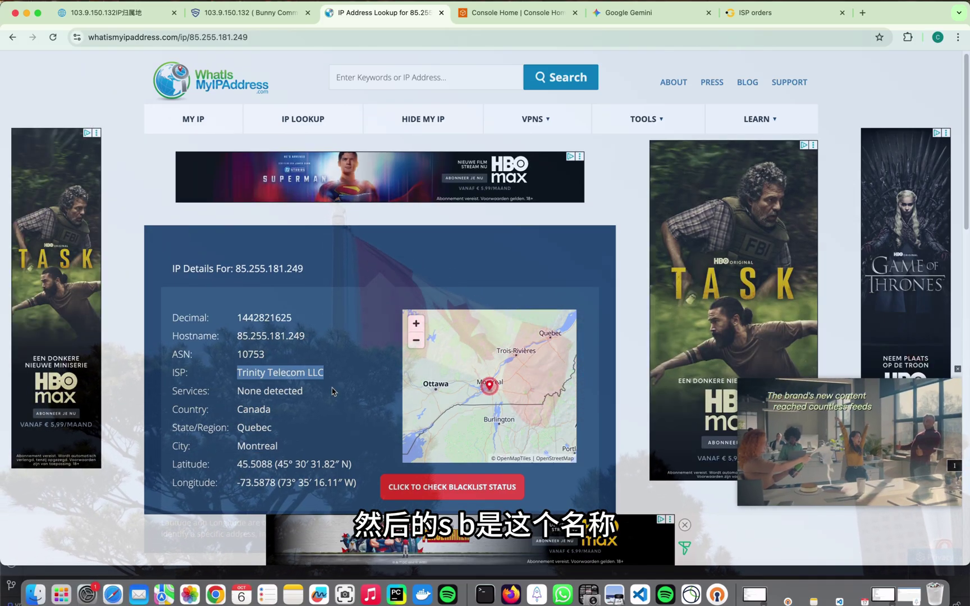
{"action": "scroll", "coordinate": [331, 387], "scroll_direction": "down", "scroll_amount": 2}
{"action": "scroll", "coordinate": [332, 392], "scroll_direction": "down", "scroll_amount": 3}
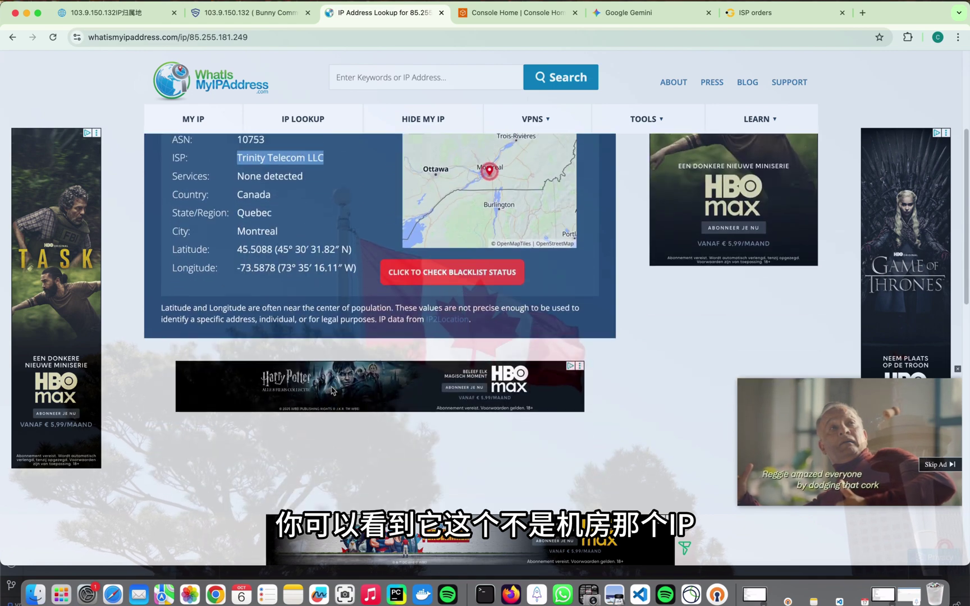
{"action": "scroll", "coordinate": [331, 392], "scroll_direction": "up", "scroll_amount": 4}
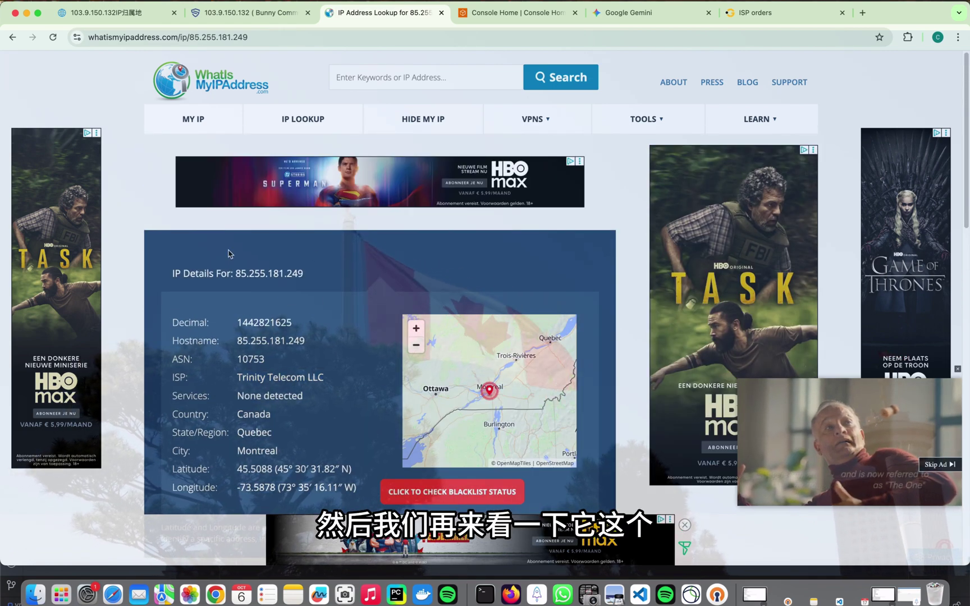
Check 85.255.181.249 on Scamalytics, confirming a low fraud score of 11 in Montreal.
{"action": "left_click", "coordinate": [252, 14]}
{"action": "triple_click", "coordinate": [224, 178]}
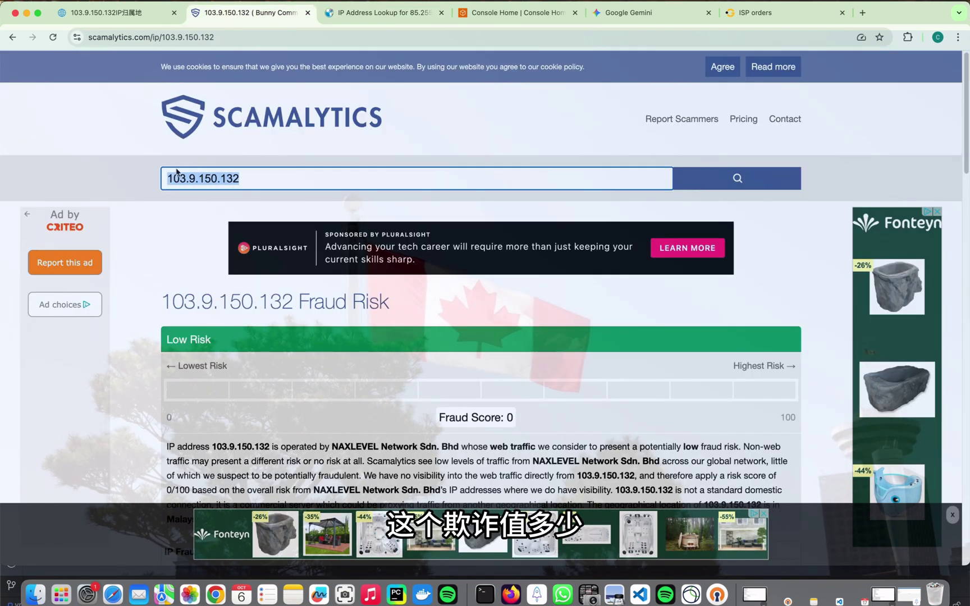
{"action": "key", "text": "super+v"}
{"action": "left_click", "coordinate": [720, 174]}
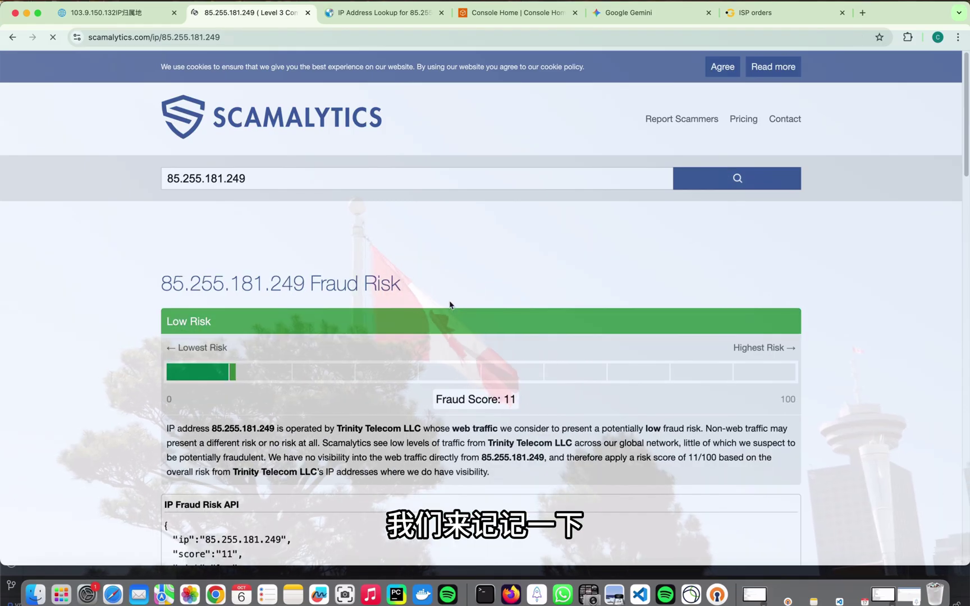
{"action": "scroll", "coordinate": [389, 326], "scroll_direction": "down", "scroll_amount": 2}
{"action": "scroll", "coordinate": [390, 325], "scroll_direction": "down", "scroll_amount": 1}
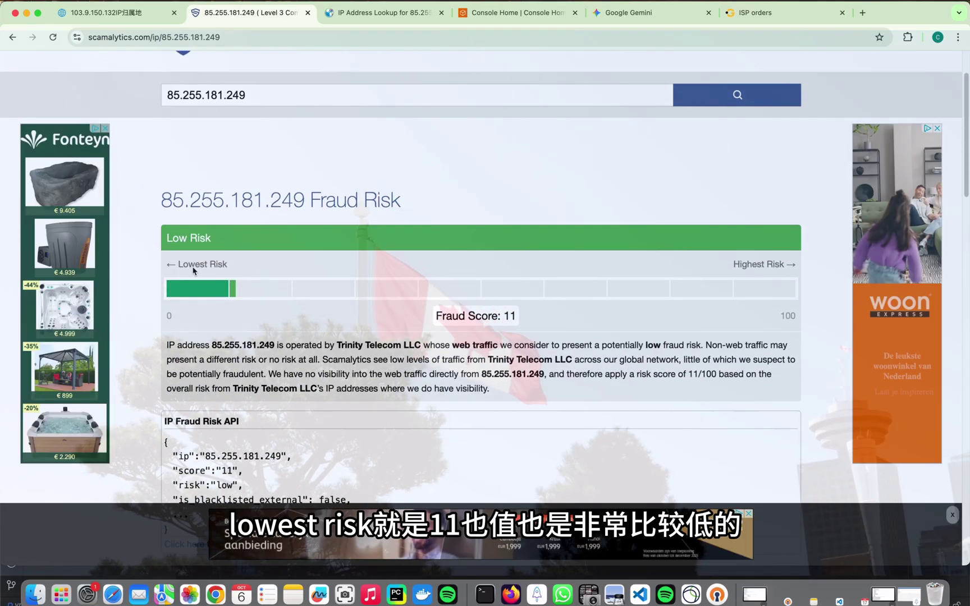
{"action": "scroll", "coordinate": [448, 353], "scroll_direction": "down", "scroll_amount": 7}
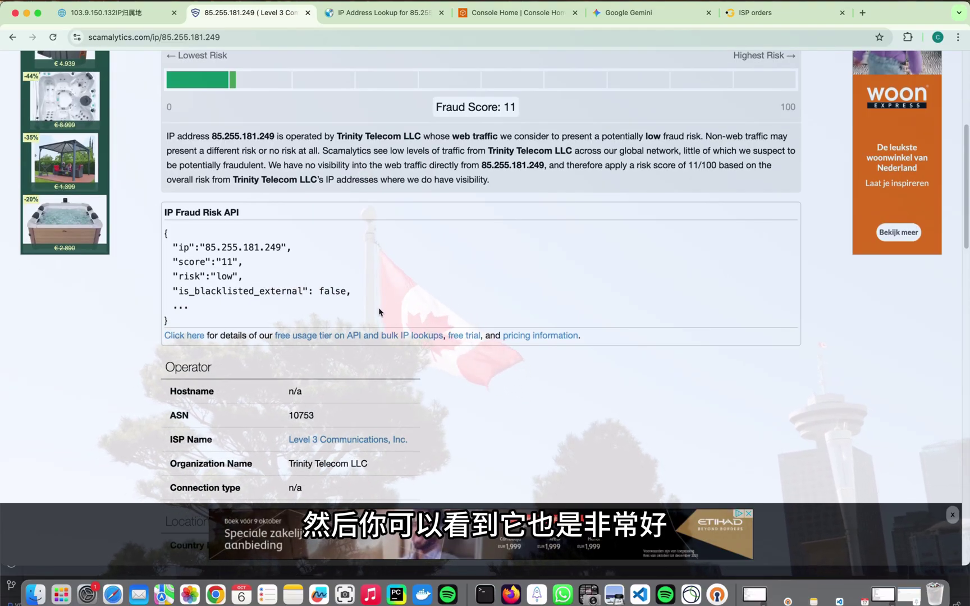
{"action": "scroll", "coordinate": [379, 311], "scroll_direction": "down", "scroll_amount": 10}
{"action": "scroll", "coordinate": [379, 311], "scroll_direction": "up", "scroll_amount": 20}
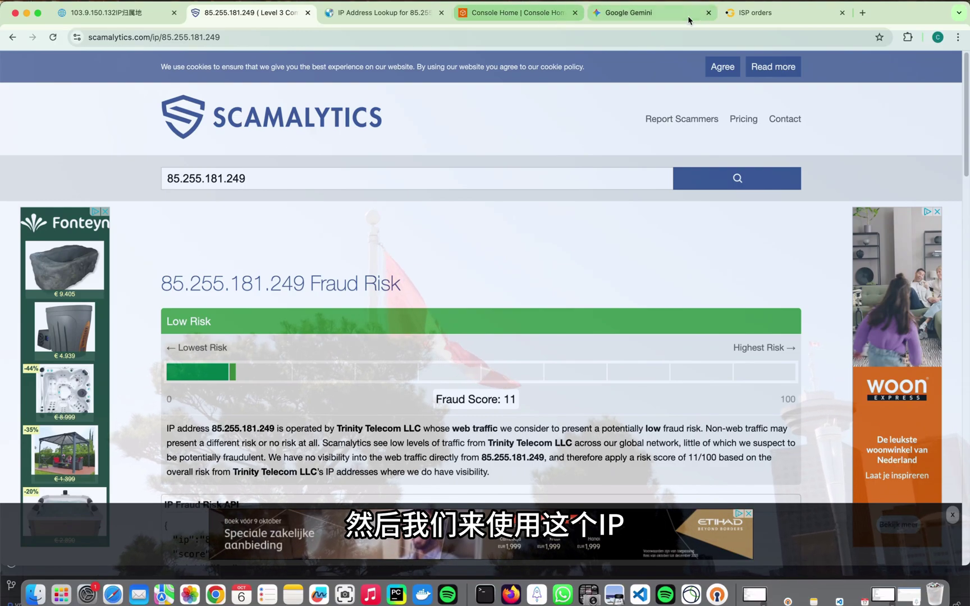
{"action": "left_click", "coordinate": [755, 12]}
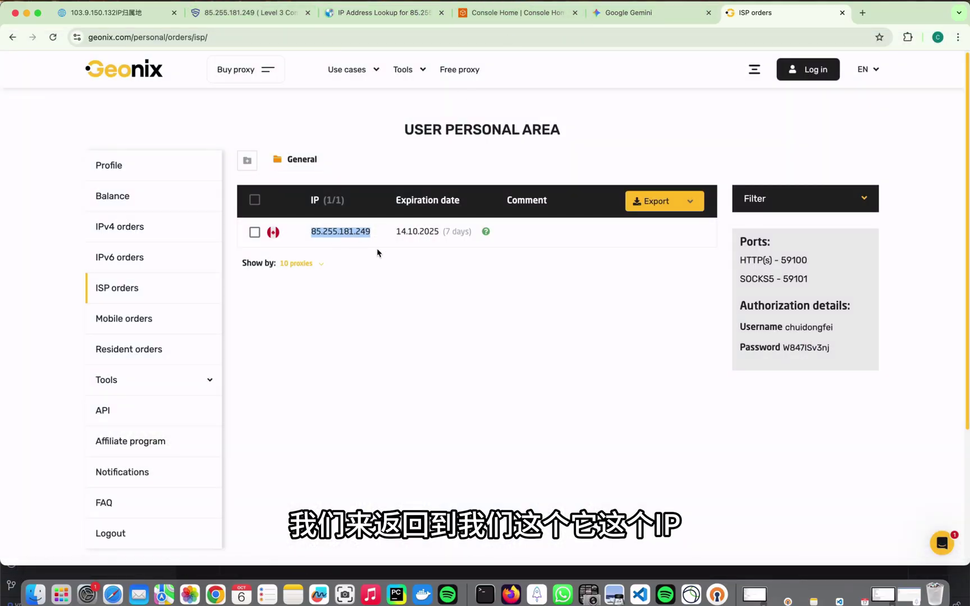
Copy proxy IP 85.255.181.249 from ISP orders and place Shadowrocket over the browser.
{"action": "left_click", "coordinate": [377, 253]}
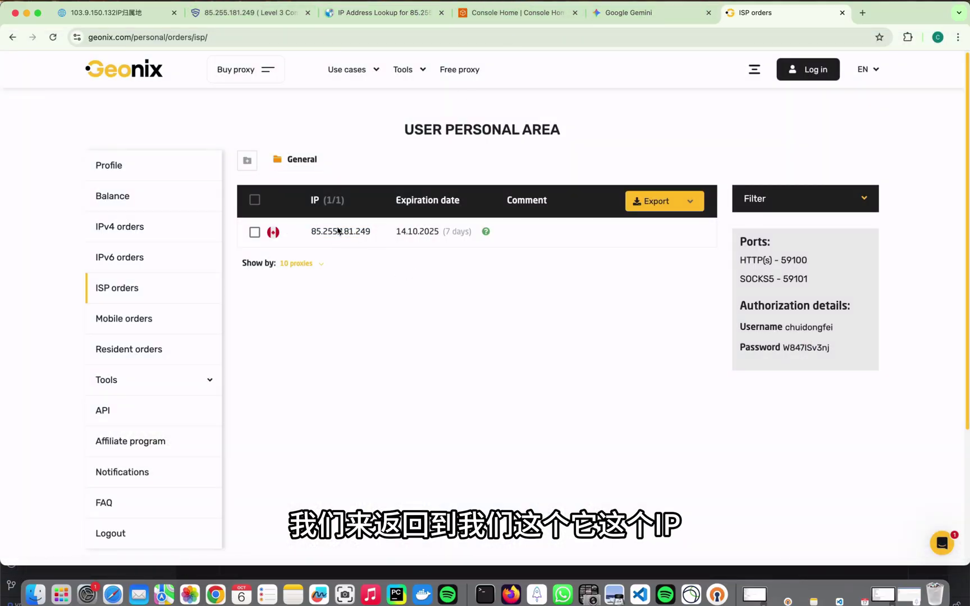
{"action": "left_click_drag", "start_coordinate": [311, 232], "coordinate": [355, 234]}
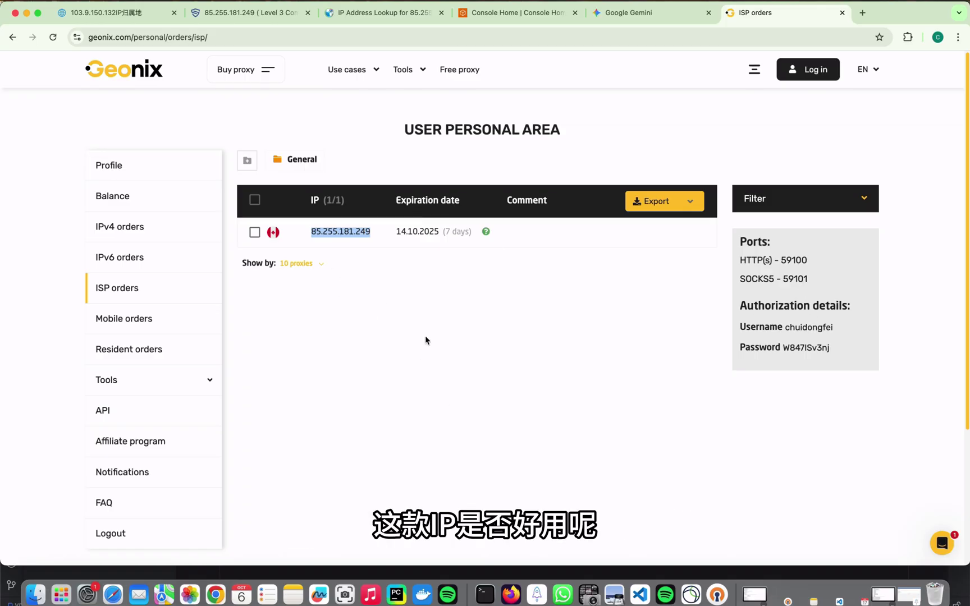
{"action": "left_click", "coordinate": [537, 595]}
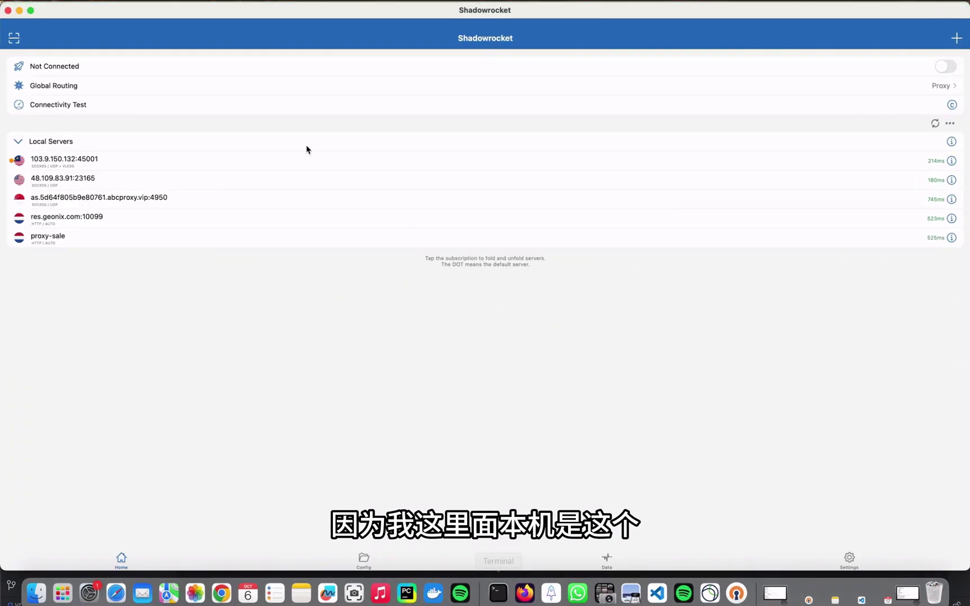
{"action": "left_click_drag", "start_coordinate": [216, 10], "coordinate": [207, 281]}
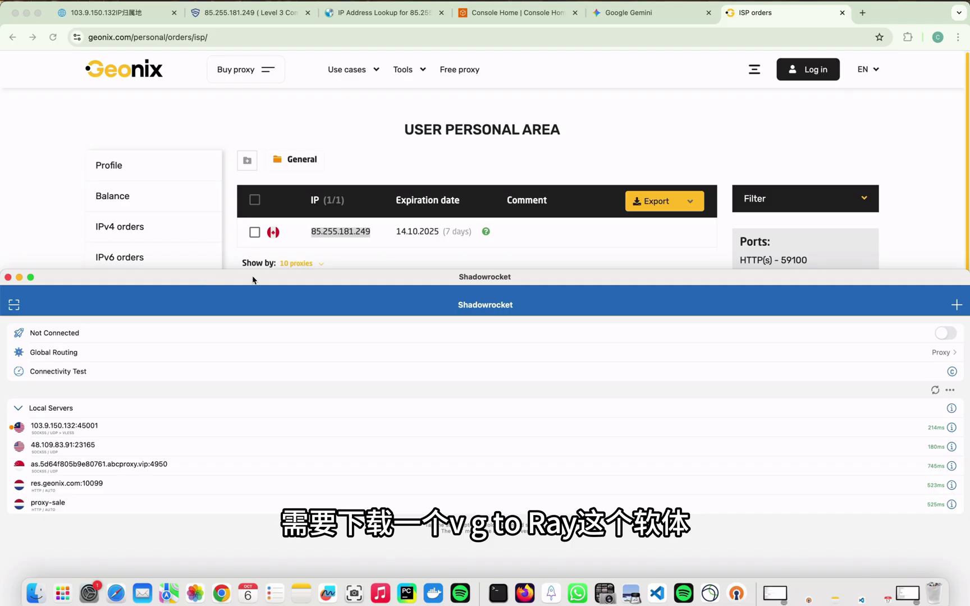
{"action": "left_click_drag", "start_coordinate": [441, 283], "coordinate": [439, 180]}
Add a new server in Shadowrocket and set its type to Socks5.
{"action": "left_click", "coordinate": [857, 282]}
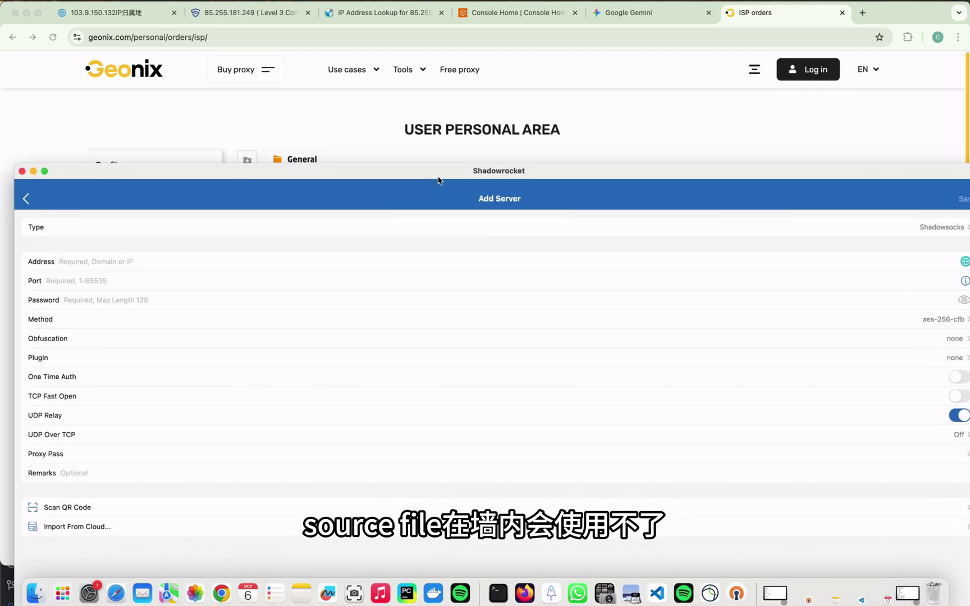
{"action": "left_click", "coordinate": [936, 230]}
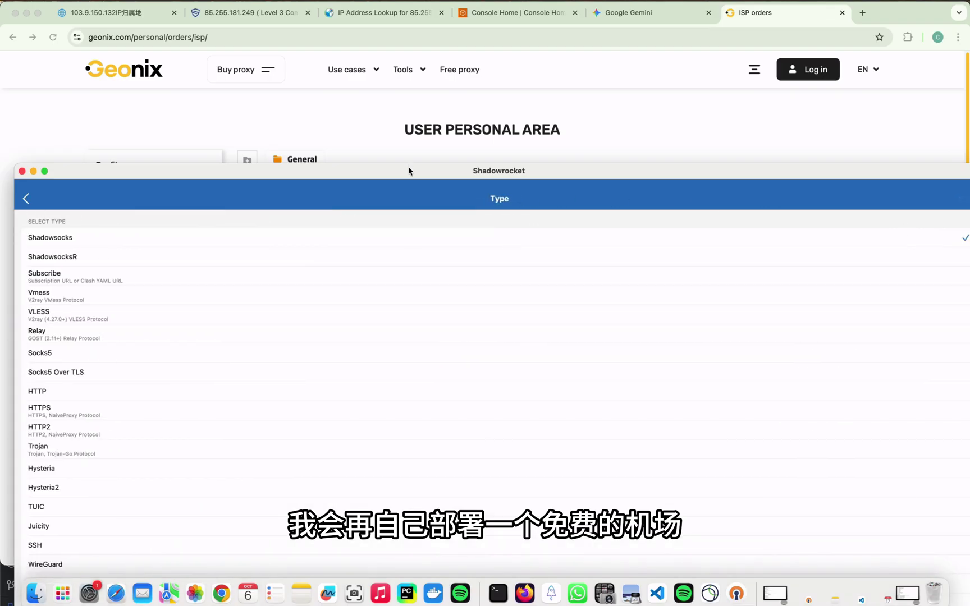
{"action": "left_click_drag", "start_coordinate": [409, 169], "coordinate": [394, 89]}
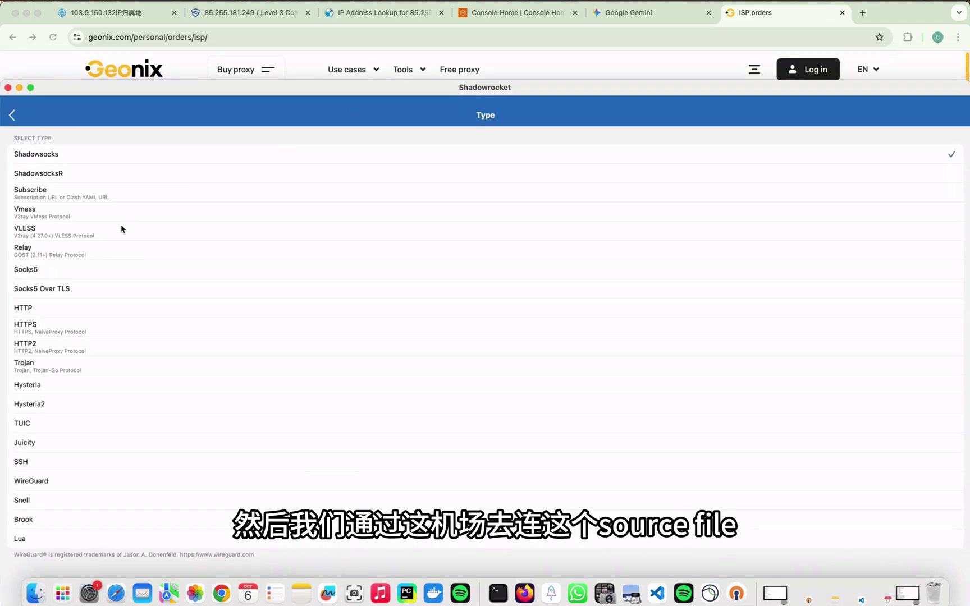
{"action": "left_click", "coordinate": [101, 275]}
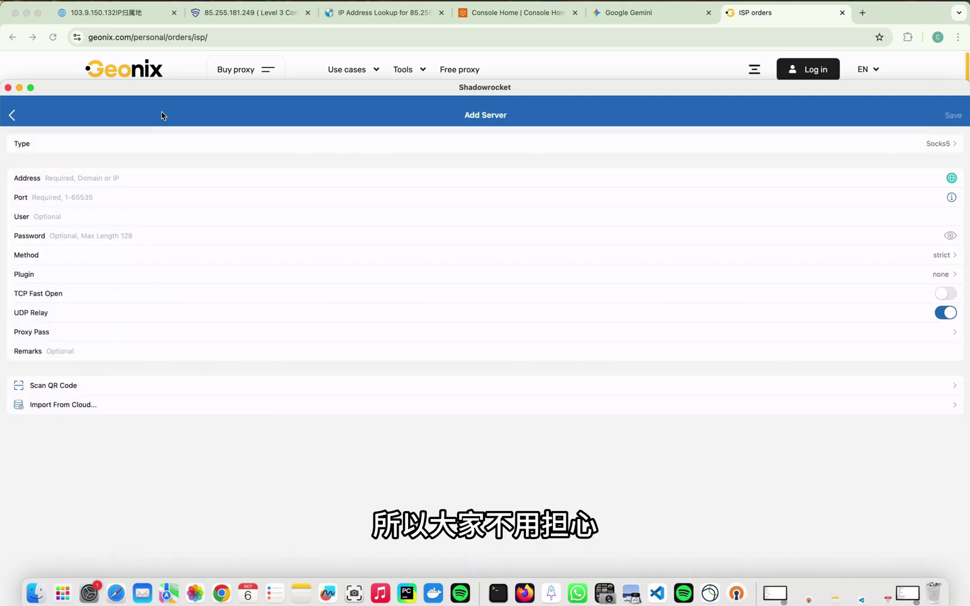
{"action": "left_click_drag", "start_coordinate": [176, 91], "coordinate": [224, 317]}
Enter 85.255.181.249 as the server address and 59101 as the port.
{"action": "key", "text": "super+v"}
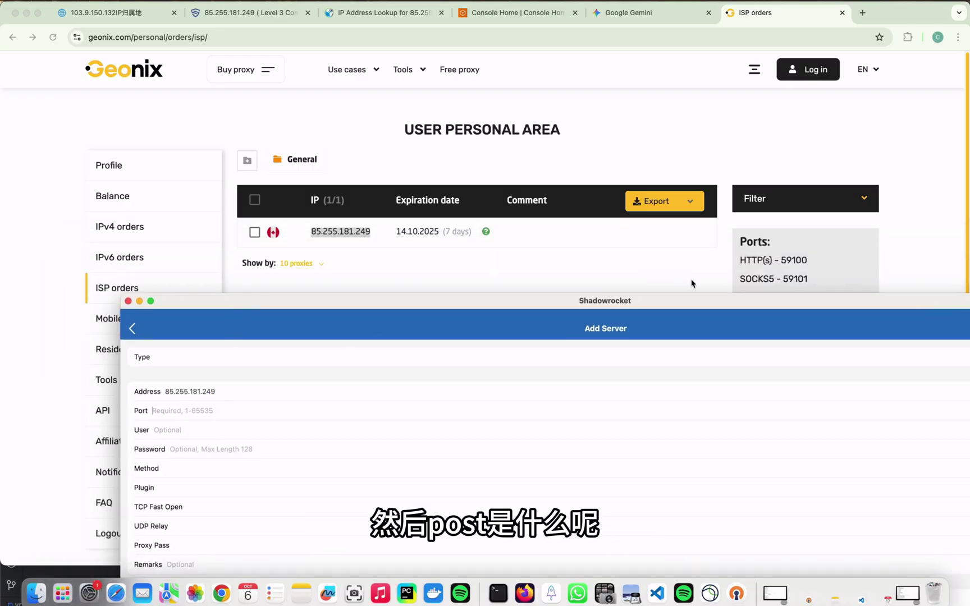
{"action": "left_click", "coordinate": [194, 413]}
{"action": "type", "text": "59101"}
{"action": "left_click", "coordinate": [193, 431]}
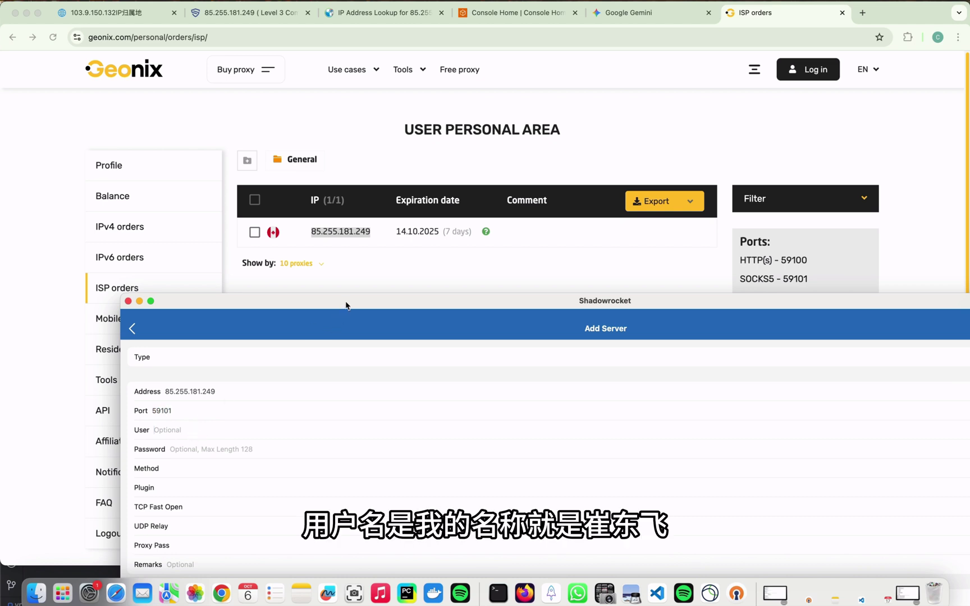
{"action": "left_click_drag", "start_coordinate": [347, 306], "coordinate": [494, 370]}
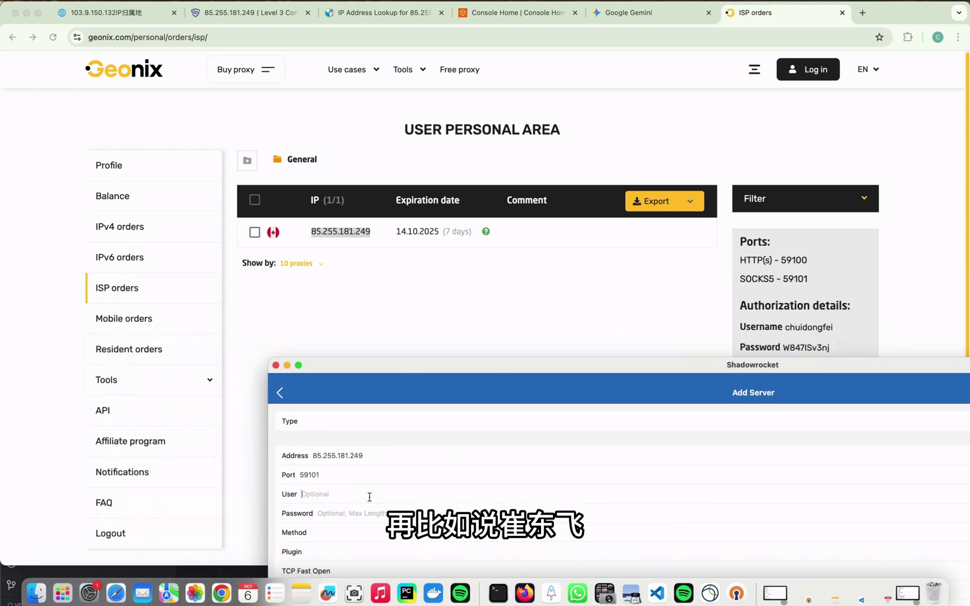
Copy the proxy password from Geonix into the Password field and save the server.
{"action": "left_click", "coordinate": [354, 514]}
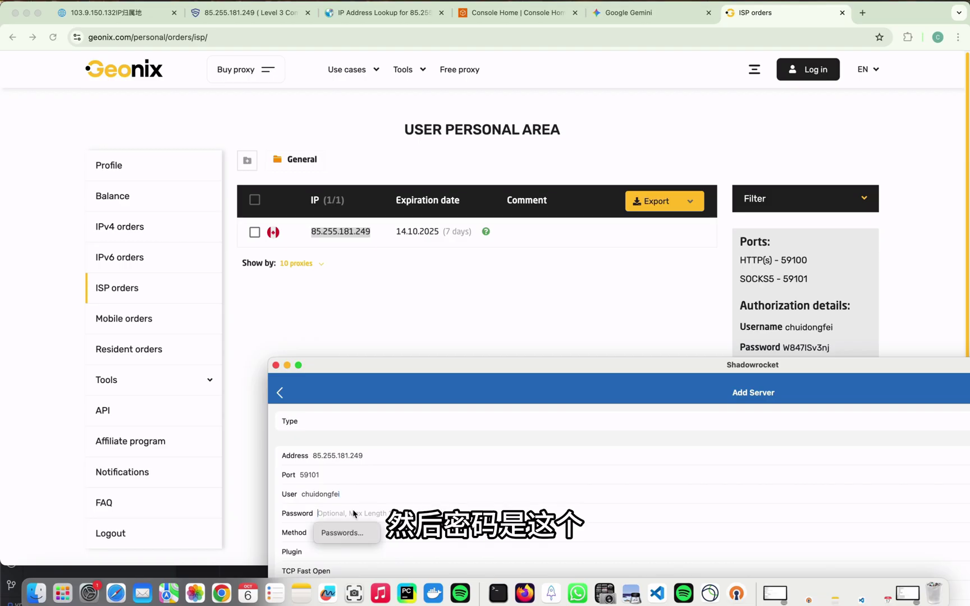
{"action": "double_click", "coordinate": [797, 348]}
{"action": "key", "text": "super+c"}
{"action": "left_click", "coordinate": [551, 593]}
{"action": "key", "text": "super+v"}
{"action": "left_click_drag", "start_coordinate": [392, 365], "coordinate": [134, 77]}
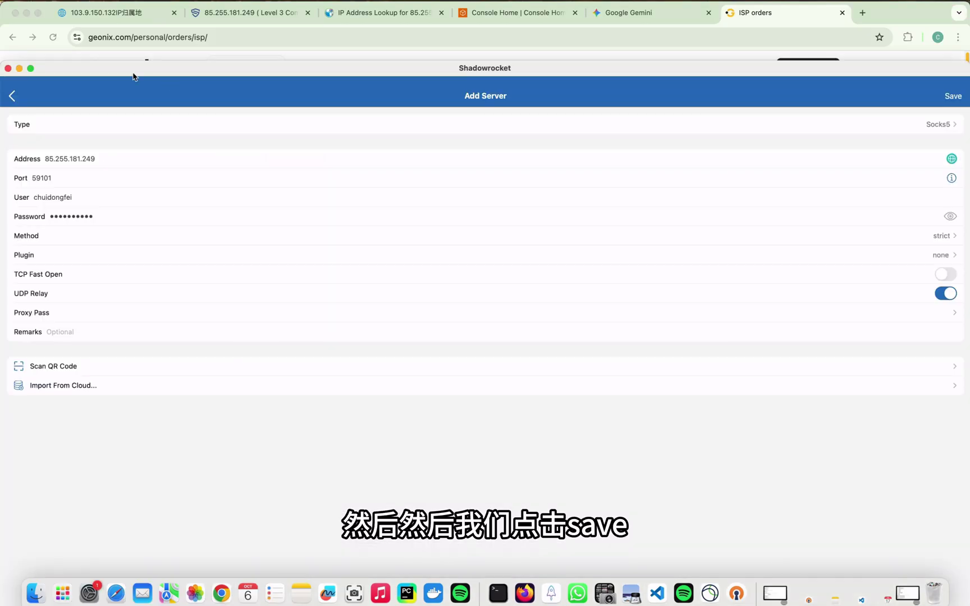
{"action": "left_click", "coordinate": [956, 99]}
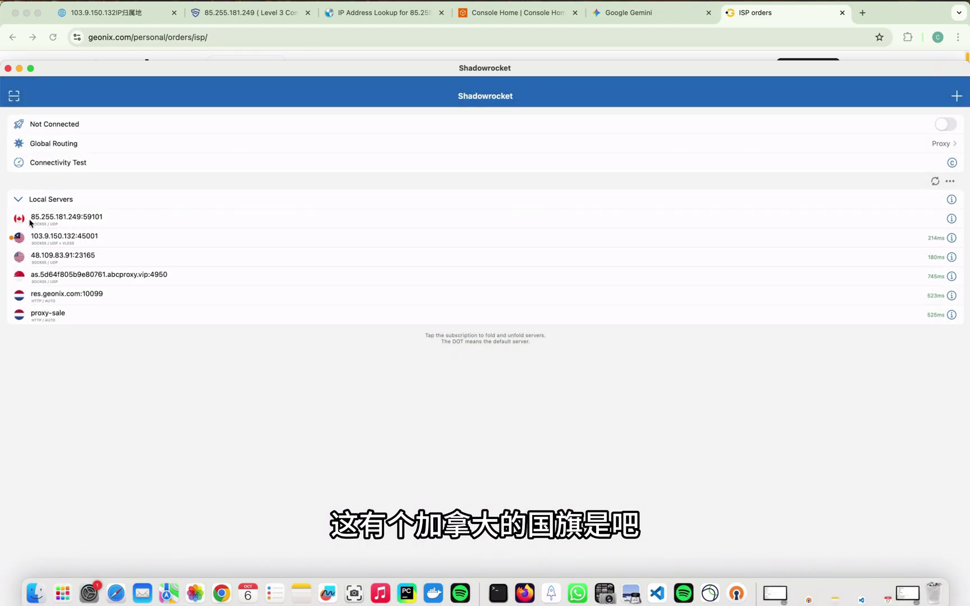
Make 85.255.181.249:59101 the default server and connect Shadowrocket.
{"action": "left_click", "coordinate": [30, 223]}
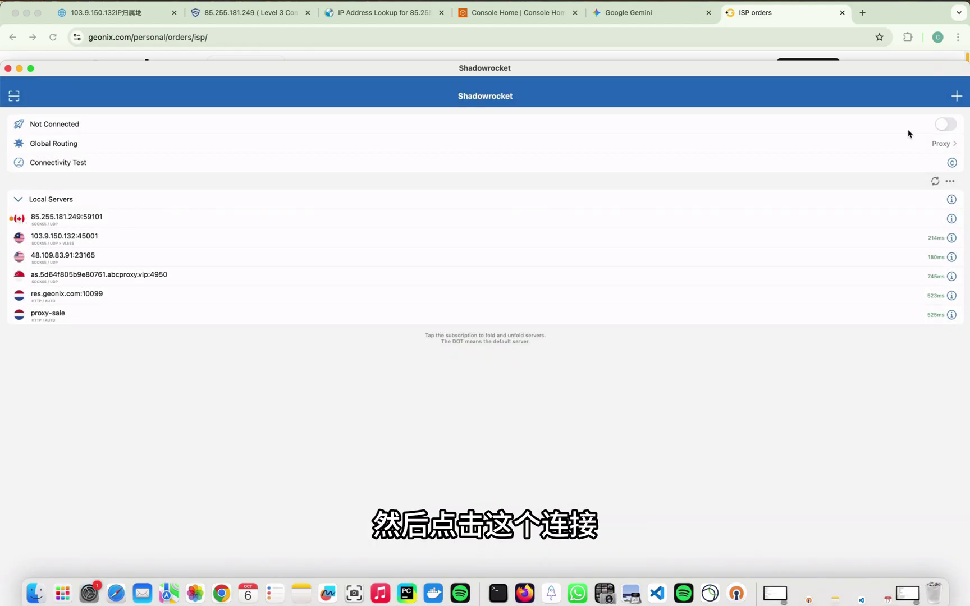
{"action": "left_click", "coordinate": [945, 124]}
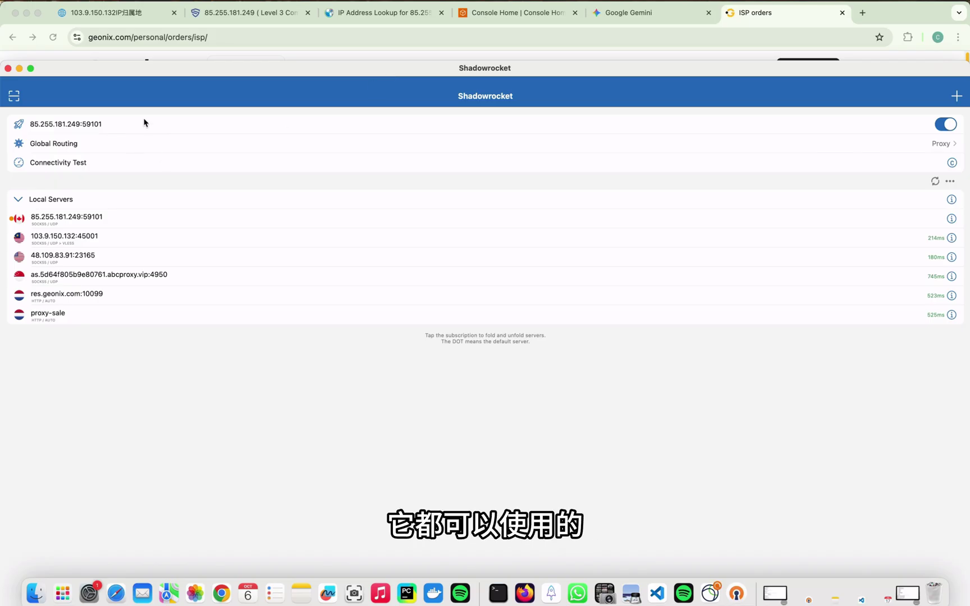
{"action": "left_click_drag", "start_coordinate": [380, 75], "coordinate": [400, 261]}
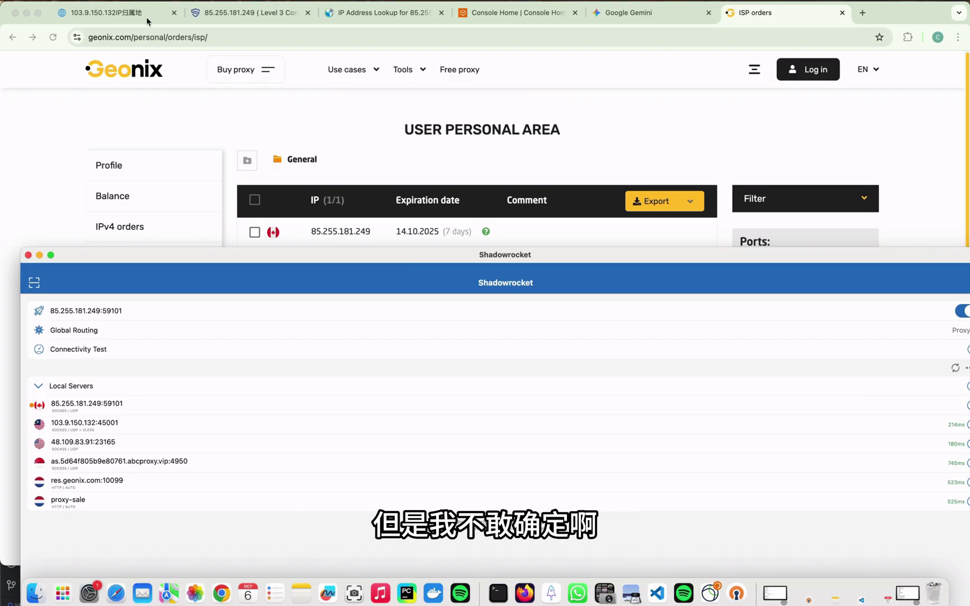
Confirm on whatismyipaddress.com that the public IP is now 85.255.181.249 in Montreal.
{"action": "left_click", "coordinate": [378, 15]}
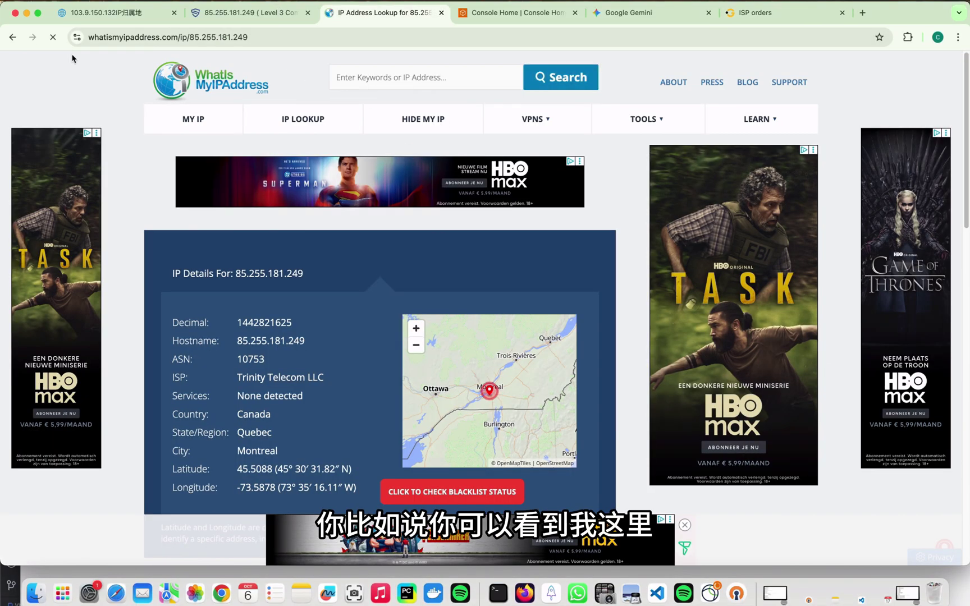
{"action": "left_click", "coordinate": [270, 35]}
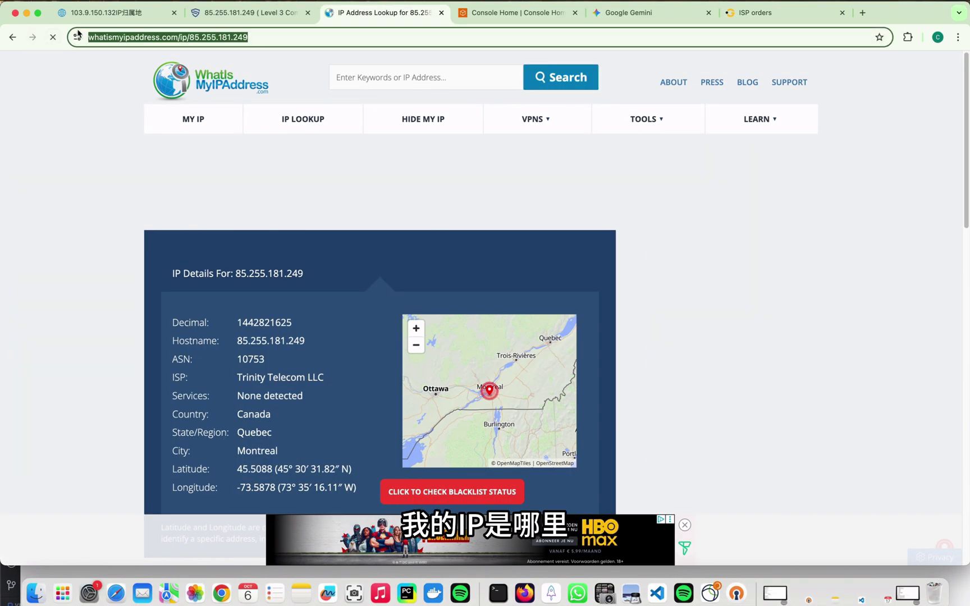
{"action": "type", "text": "what"}
{"action": "left_click", "coordinate": [298, 152]}
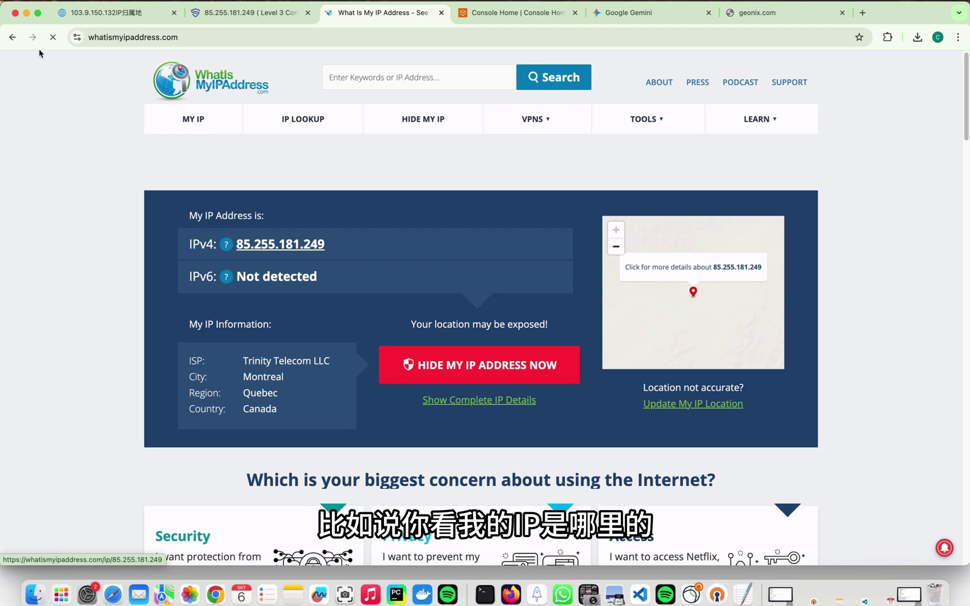
{"action": "left_click", "coordinate": [53, 38]}
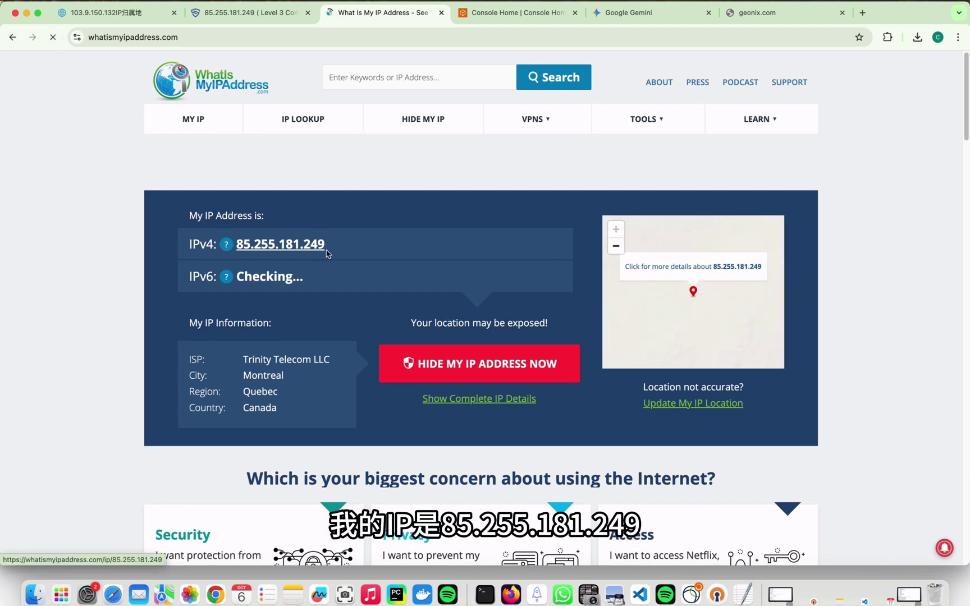
{"action": "key", "text": "super+9"}
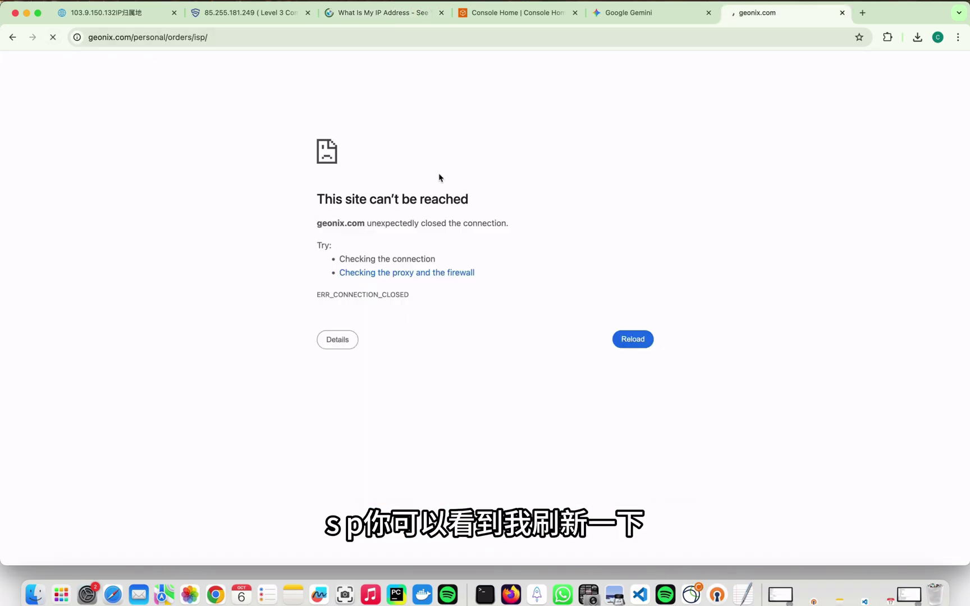
Rearrange the Shadowrocket window beside Chrome and bring up the AWS Console Home.
{"action": "left_click", "coordinate": [535, 594]}
{"action": "left_click_drag", "start_coordinate": [228, 104], "coordinate": [598, 66]}
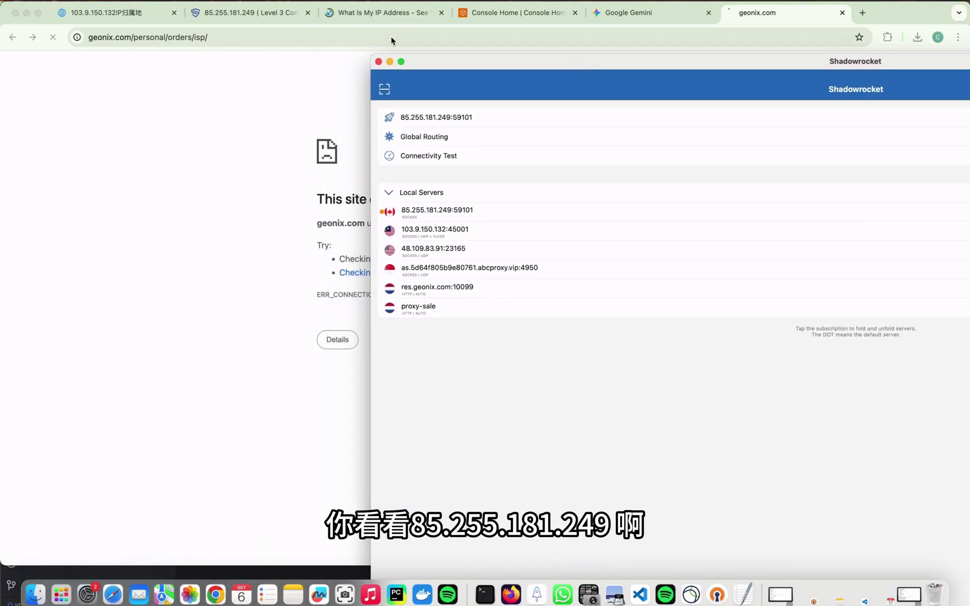
{"action": "left_click", "coordinate": [386, 12]}
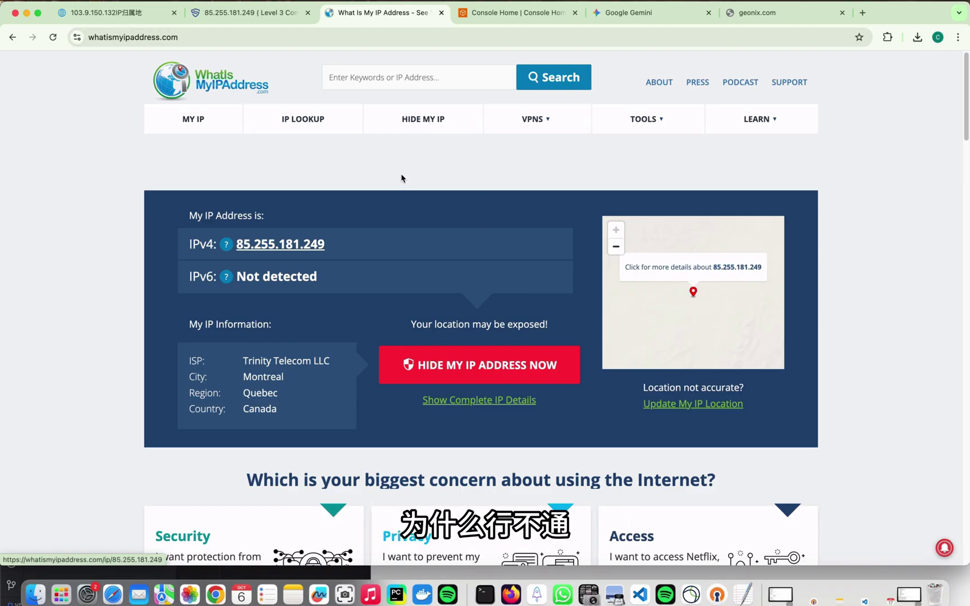
{"action": "key", "text": "super+Tab"}
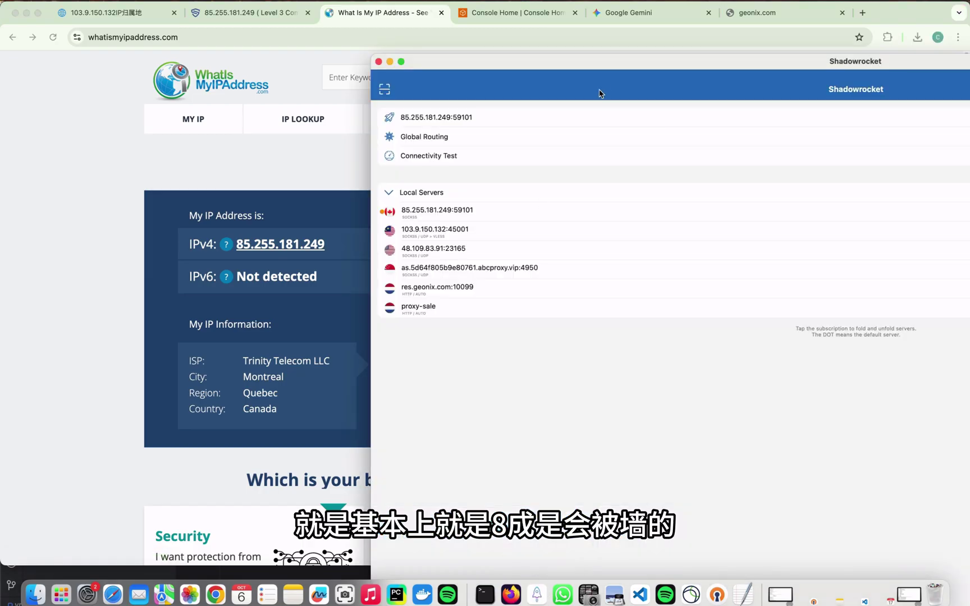
{"action": "left_click_drag", "start_coordinate": [643, 84], "coordinate": [305, 118]}
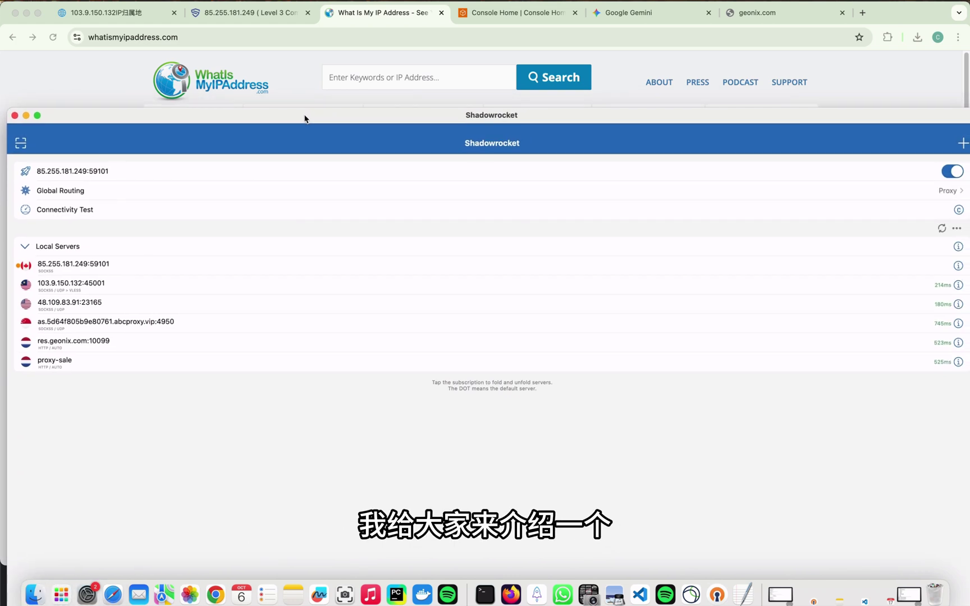
{"action": "left_click_drag", "start_coordinate": [477, 116], "coordinate": [471, 396]}
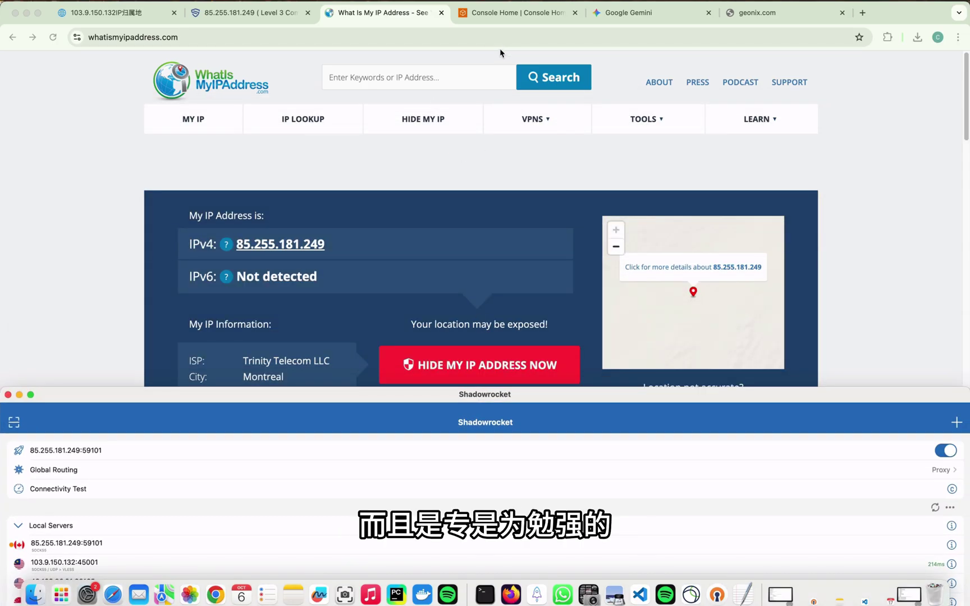
{"action": "left_click", "coordinate": [506, 14]}
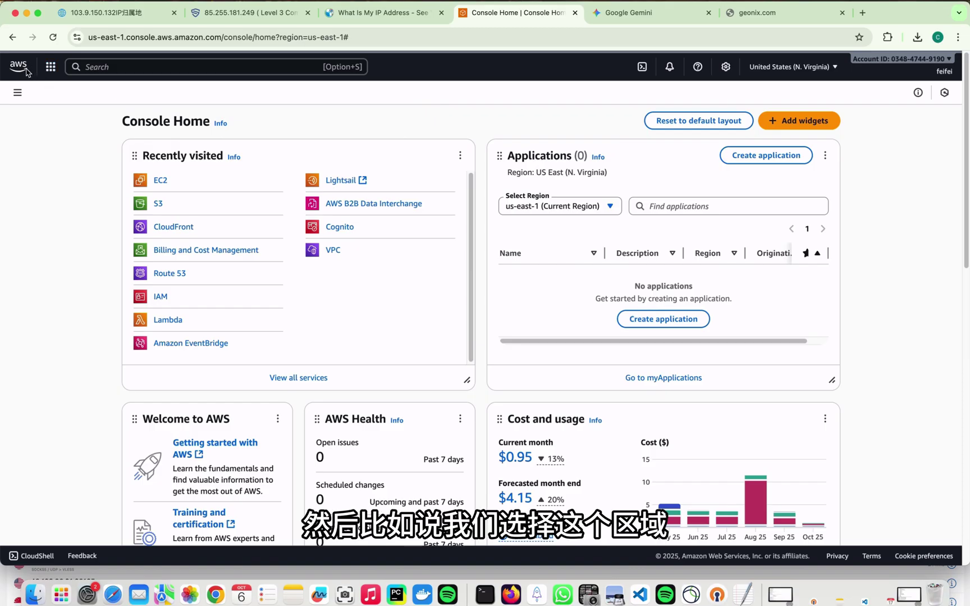
Reload the AWS console and switch the Shadowrocket proxy off.
{"action": "left_click", "coordinate": [801, 70]}
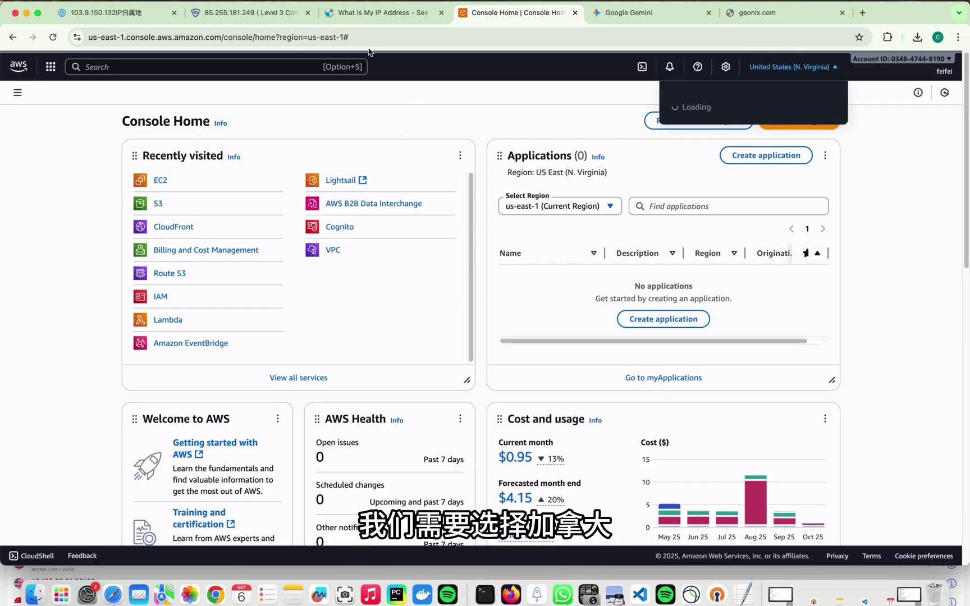
{"action": "left_click", "coordinate": [53, 39]}
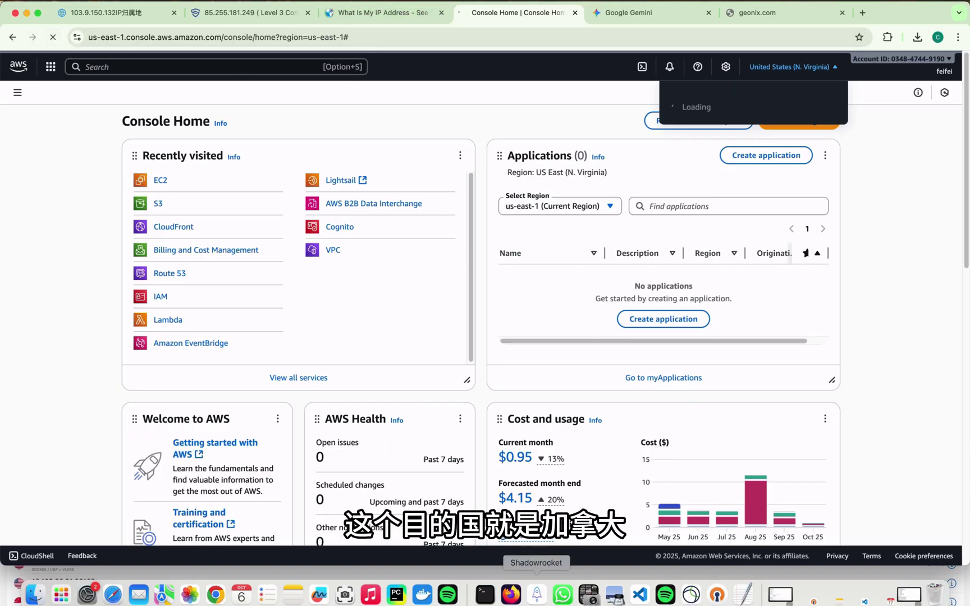
{"action": "left_click", "coordinate": [539, 600]}
{"action": "left_click_drag", "start_coordinate": [717, 427], "coordinate": [619, 258]}
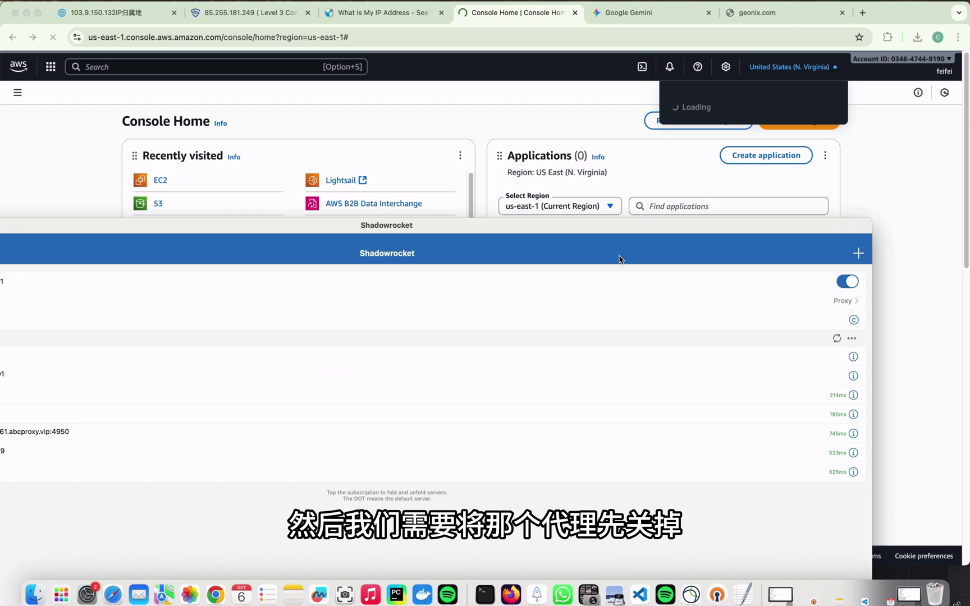
{"action": "left_click", "coordinate": [847, 282]}
{"action": "left_click", "coordinate": [506, 146]}
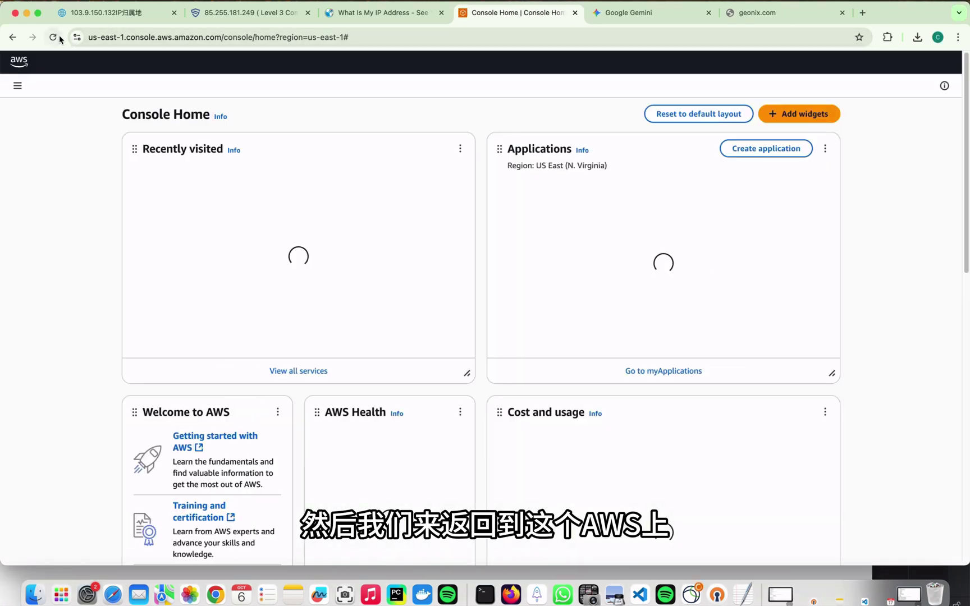
Change the region to Canada (Central) and open its EC2 Dashboard.
{"action": "left_click", "coordinate": [792, 67]}
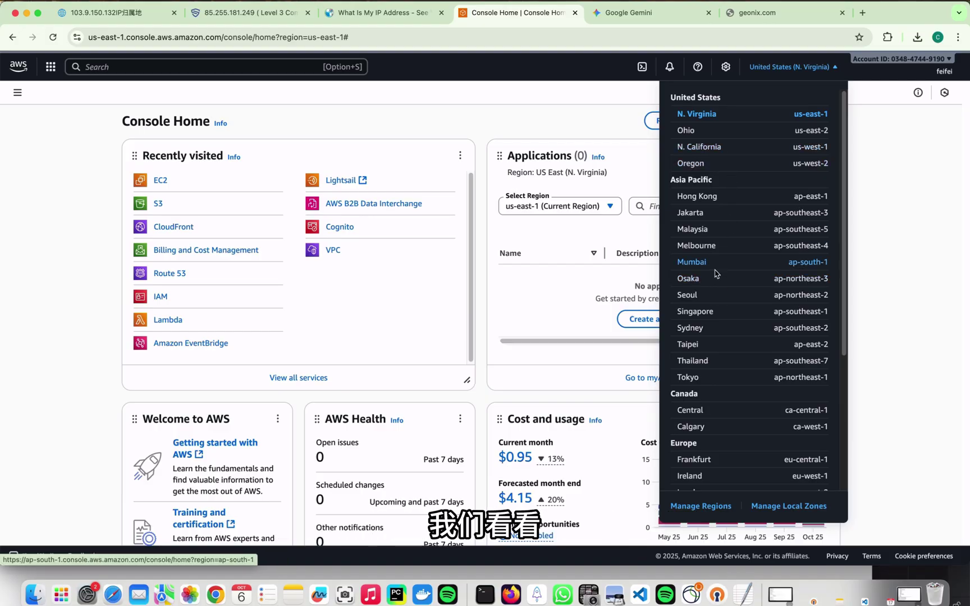
{"action": "scroll", "coordinate": [721, 383], "scroll_direction": "down", "scroll_amount": 2}
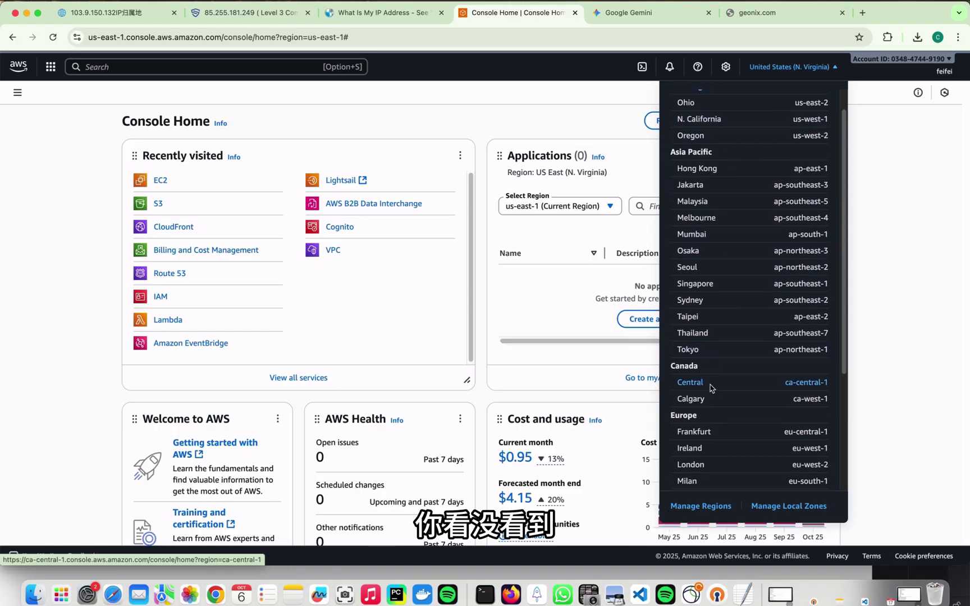
{"action": "left_click", "coordinate": [703, 388]}
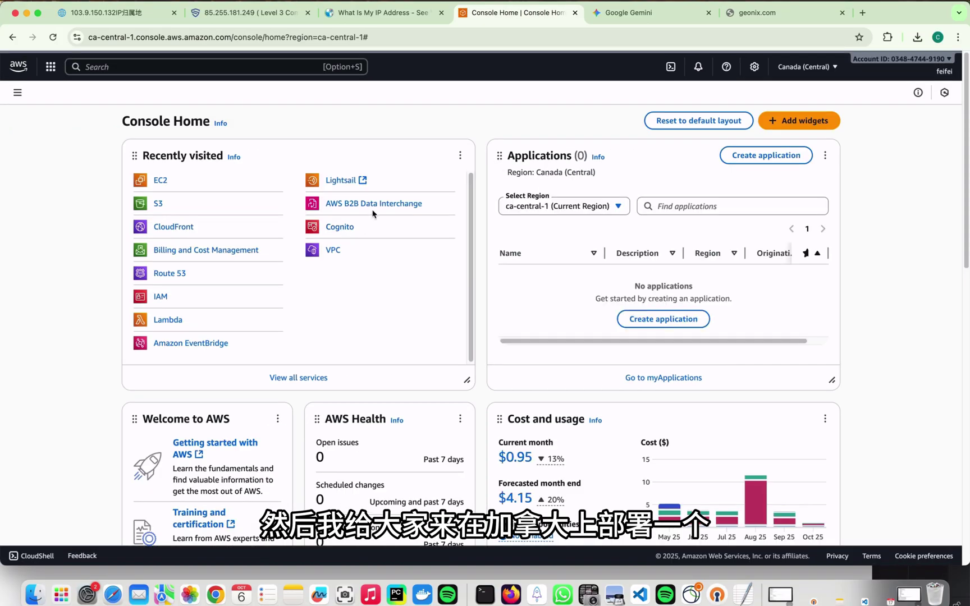
{"action": "left_click", "coordinate": [161, 181]}
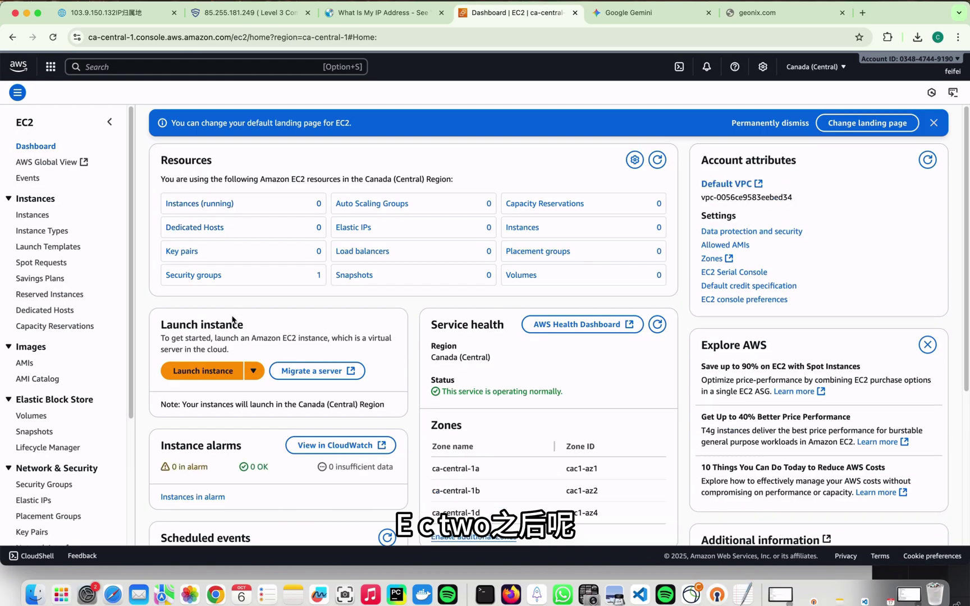
Start a new instance with Ubuntu Server 24.04 LTS and t3.micro, then list key pairs.
{"action": "left_click", "coordinate": [211, 375]}
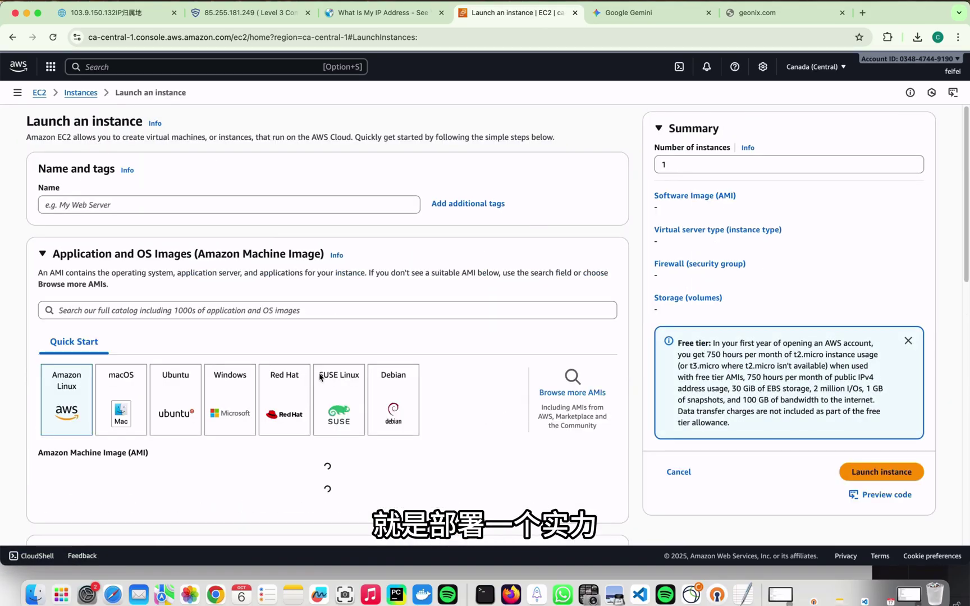
{"action": "left_click", "coordinate": [177, 408]}
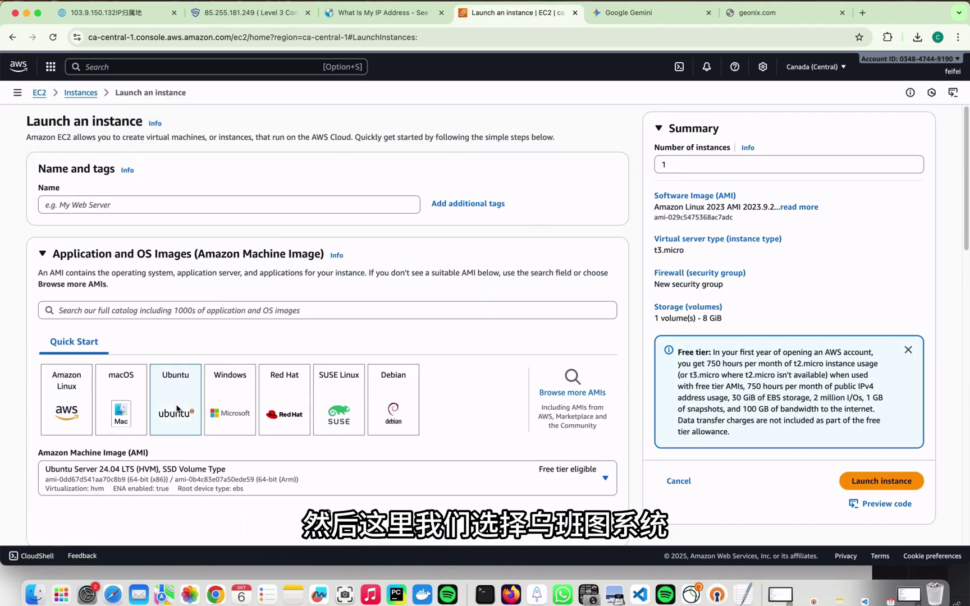
{"action": "scroll", "coordinate": [165, 296], "scroll_direction": "down", "scroll_amount": 2}
{"action": "scroll", "coordinate": [165, 296], "scroll_direction": "down", "scroll_amount": 6}
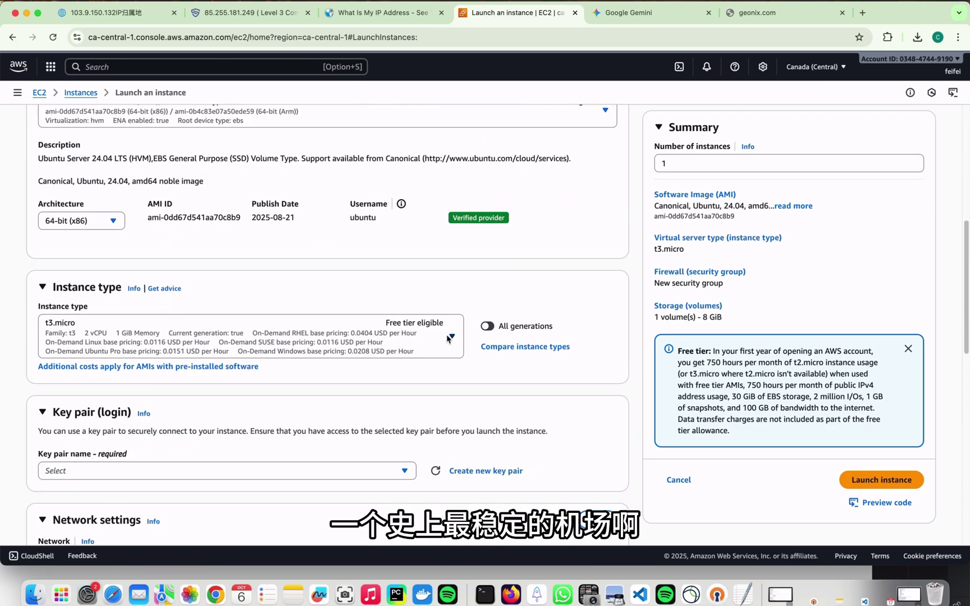
{"action": "left_click", "coordinate": [449, 337]}
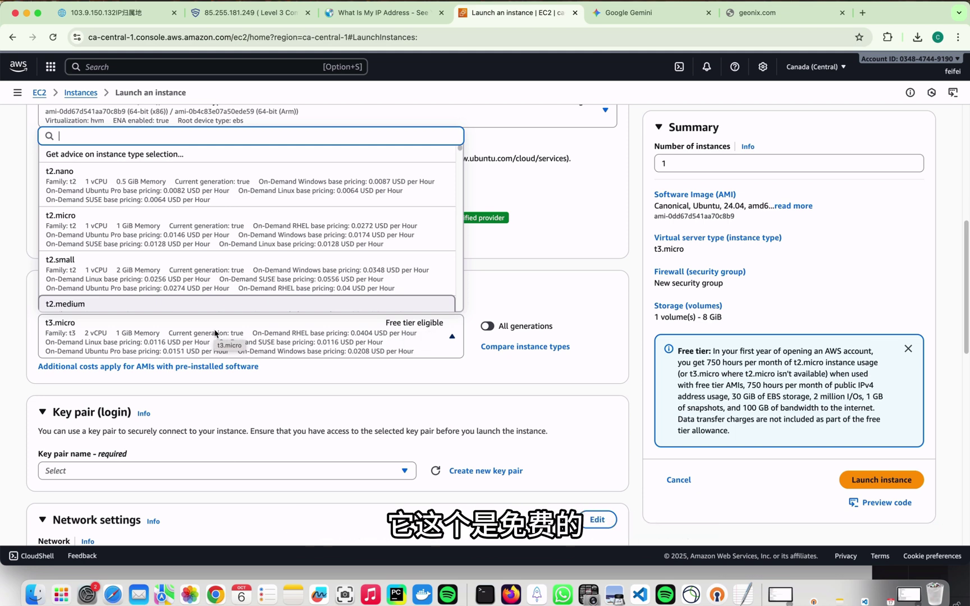
{"action": "left_click", "coordinate": [168, 344]}
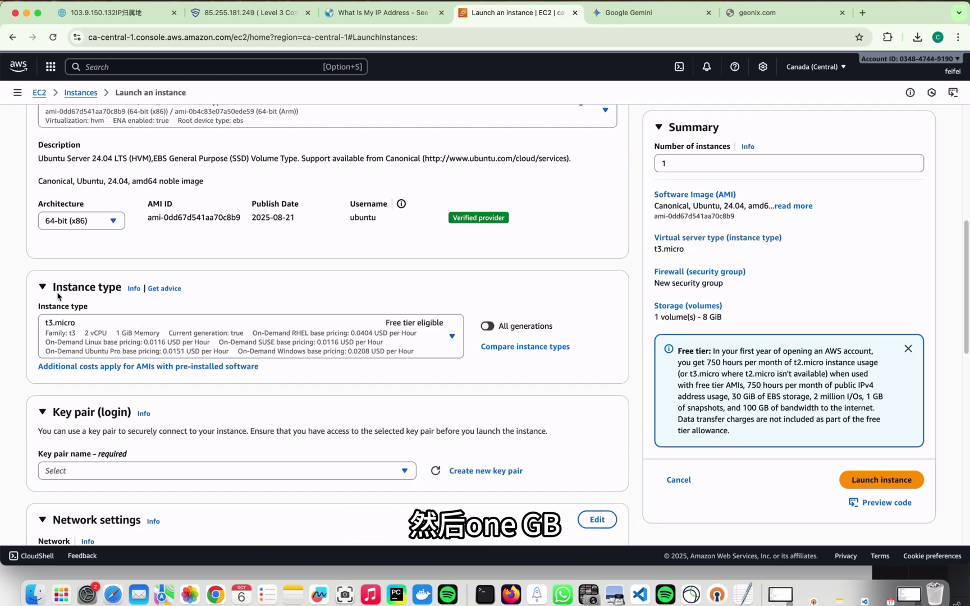
{"action": "scroll", "coordinate": [324, 337], "scroll_direction": "down", "scroll_amount": 3}
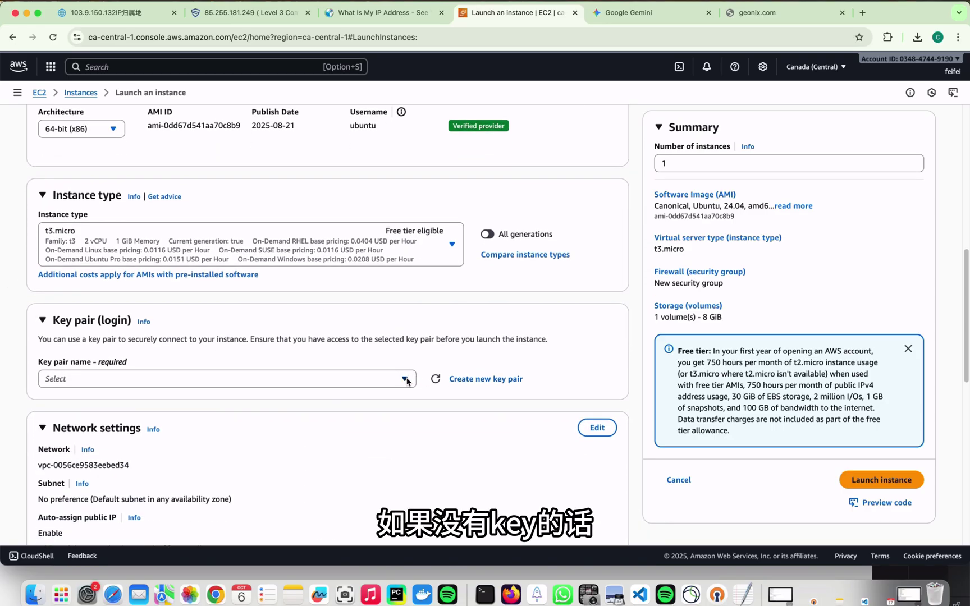
{"action": "left_click", "coordinate": [405, 378]}
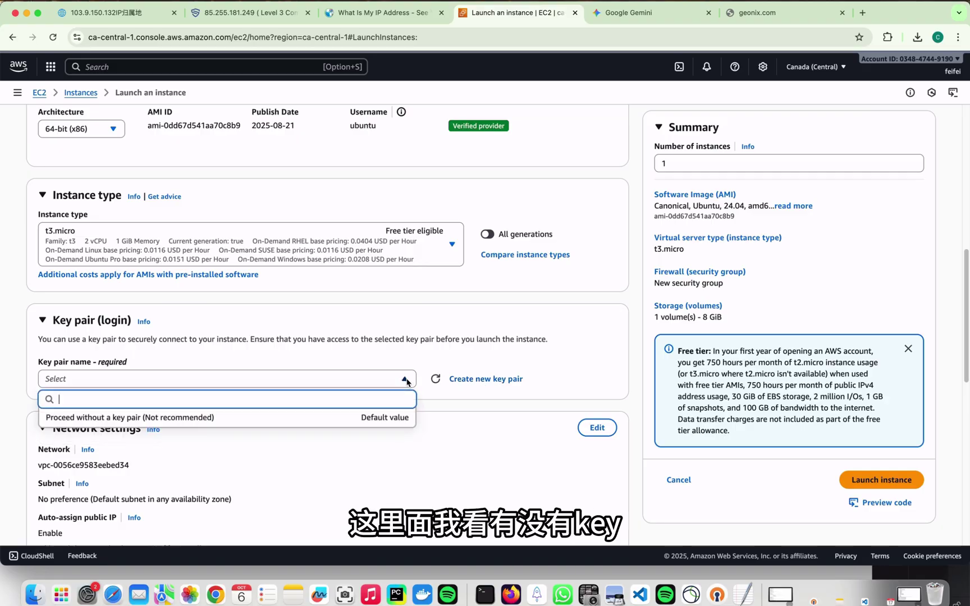
Create and download RSA key pair 'ca' as ca.pem, then review the remaining instance settings.
{"action": "left_click", "coordinate": [481, 381]}
{"action": "left_click", "coordinate": [481, 382]}
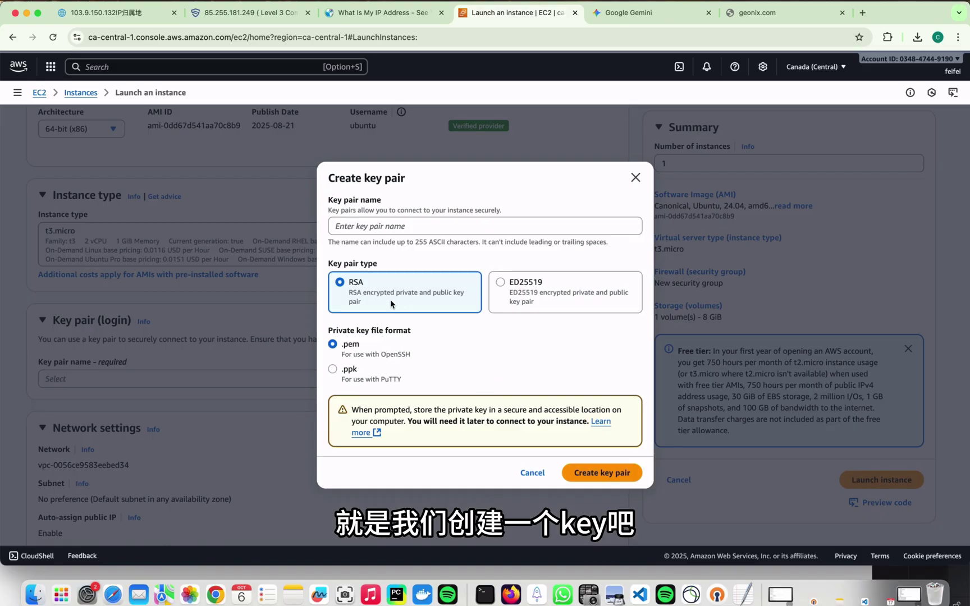
{"action": "left_click", "coordinate": [385, 231]}
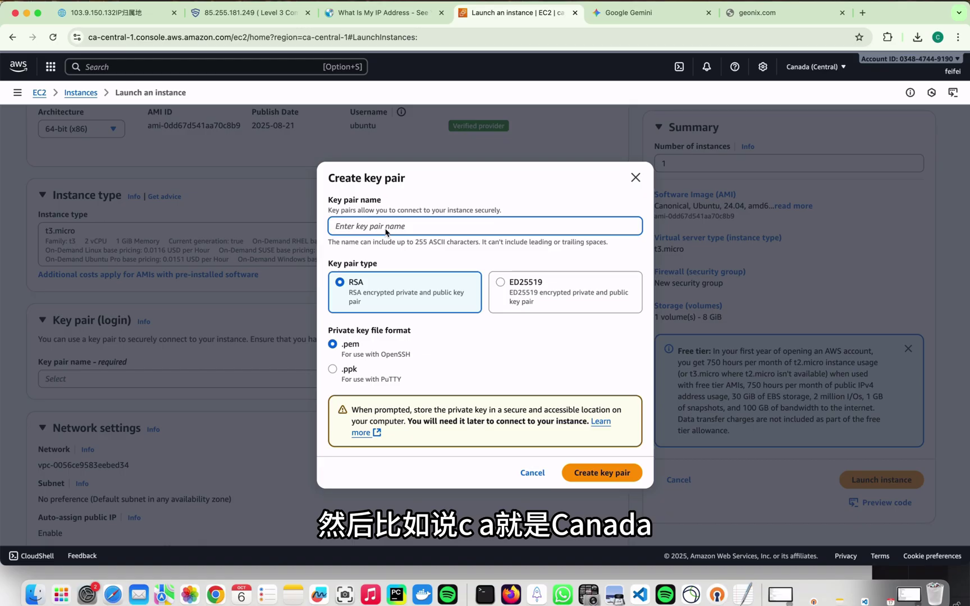
{"action": "type", "text": "ca"}
{"action": "left_click", "coordinate": [542, 408]}
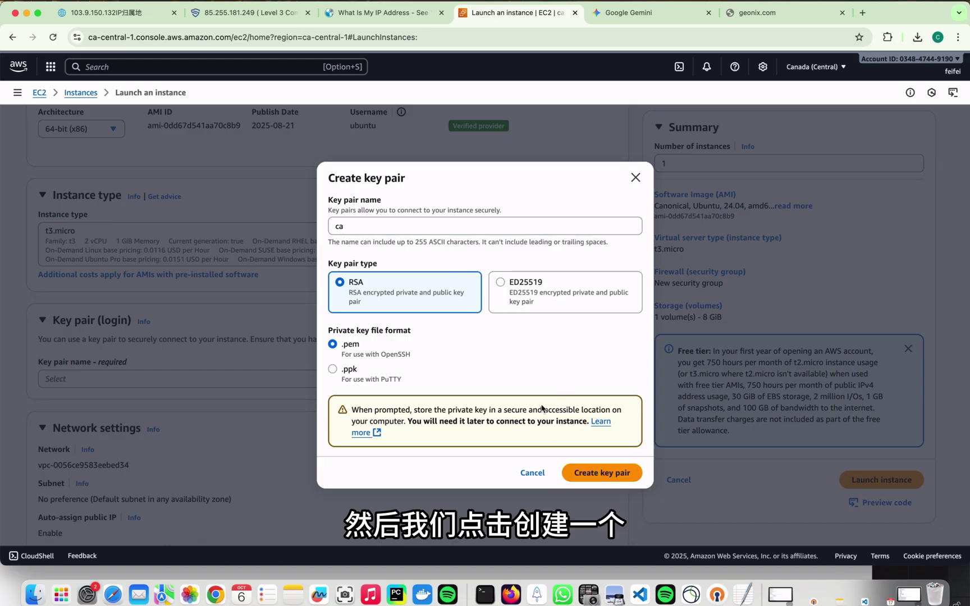
{"action": "left_click", "coordinate": [602, 473]}
{"action": "scroll", "coordinate": [320, 364], "scroll_direction": "down", "scroll_amount": 2}
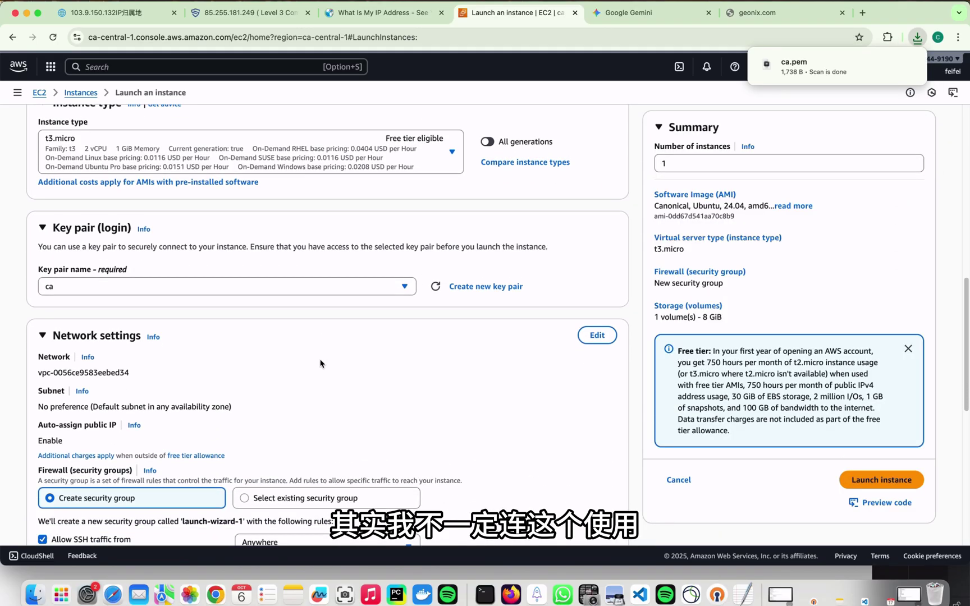
{"action": "scroll", "coordinate": [319, 364], "scroll_direction": "down", "scroll_amount": 5}
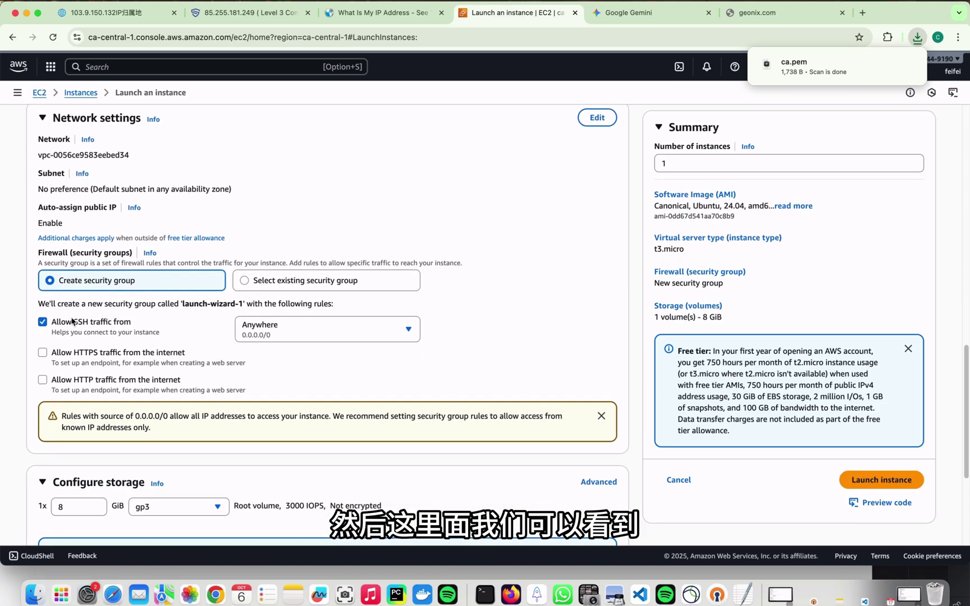
{"action": "scroll", "coordinate": [73, 324], "scroll_direction": "down", "scroll_amount": 3}
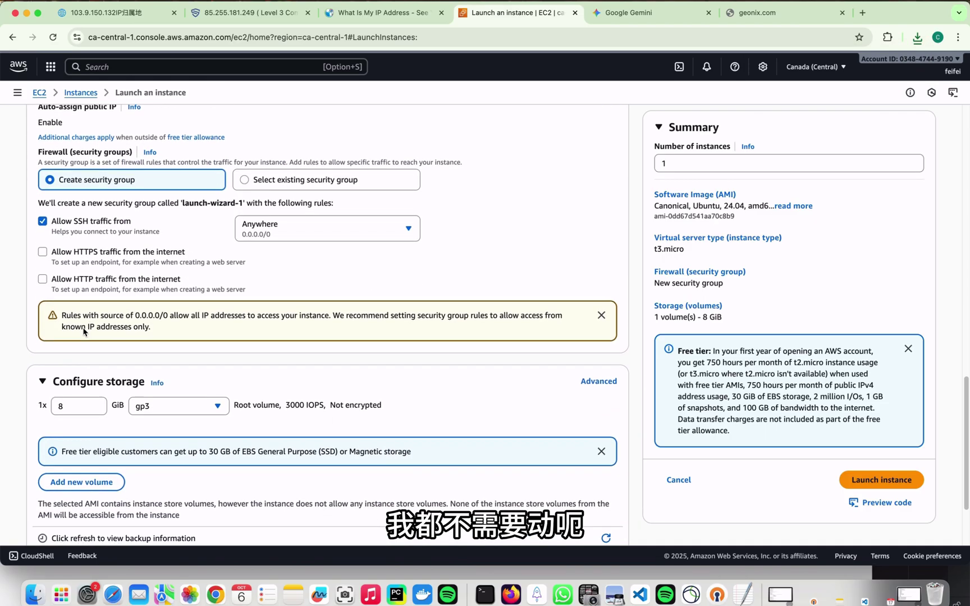
{"action": "scroll", "coordinate": [83, 331], "scroll_direction": "down", "scroll_amount": 2}
{"action": "scroll", "coordinate": [205, 345], "scroll_direction": "up", "scroll_amount": 7}
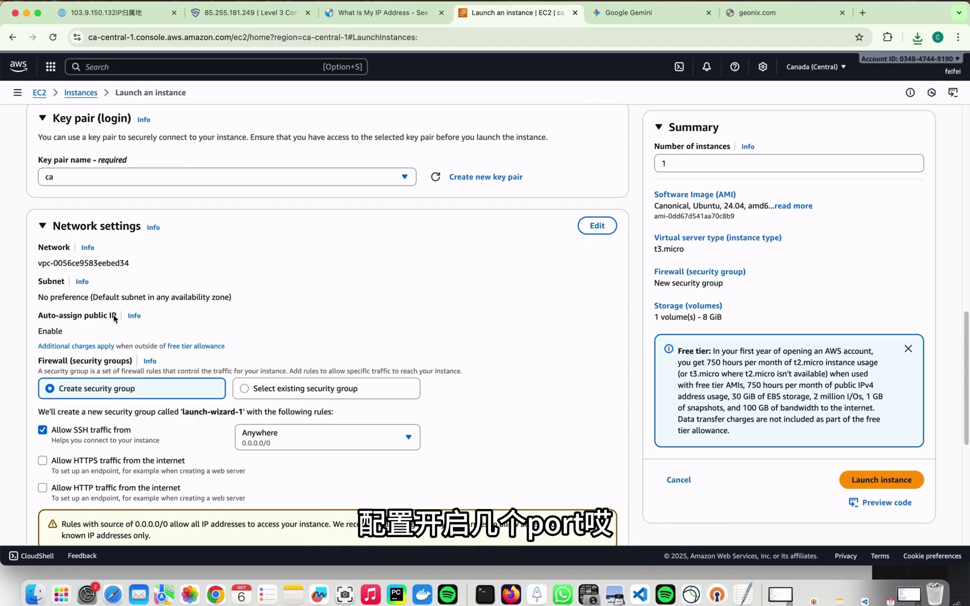
{"action": "scroll", "coordinate": [169, 343], "scroll_direction": "down", "scroll_amount": 7}
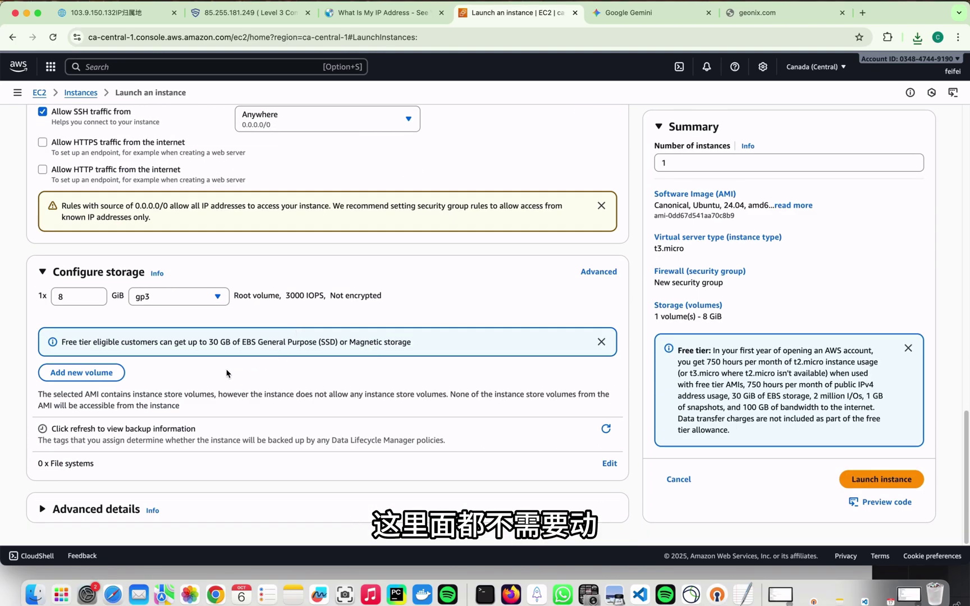
Launch the instance and return to Geonix's ISP orders listing 85.255.181.249.
{"action": "left_click", "coordinate": [878, 481]}
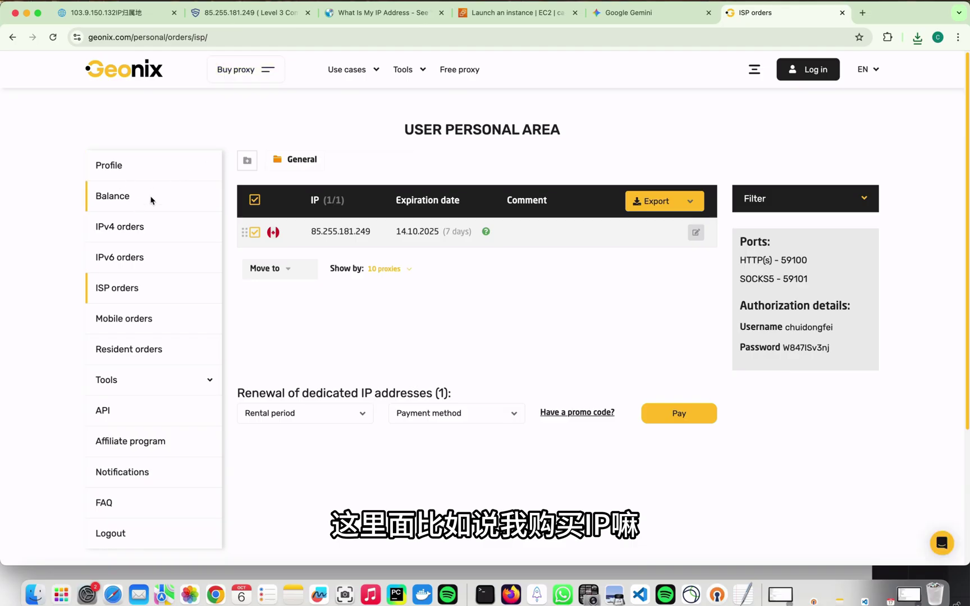
{"action": "mouse_move", "coordinate": [233, 73]}
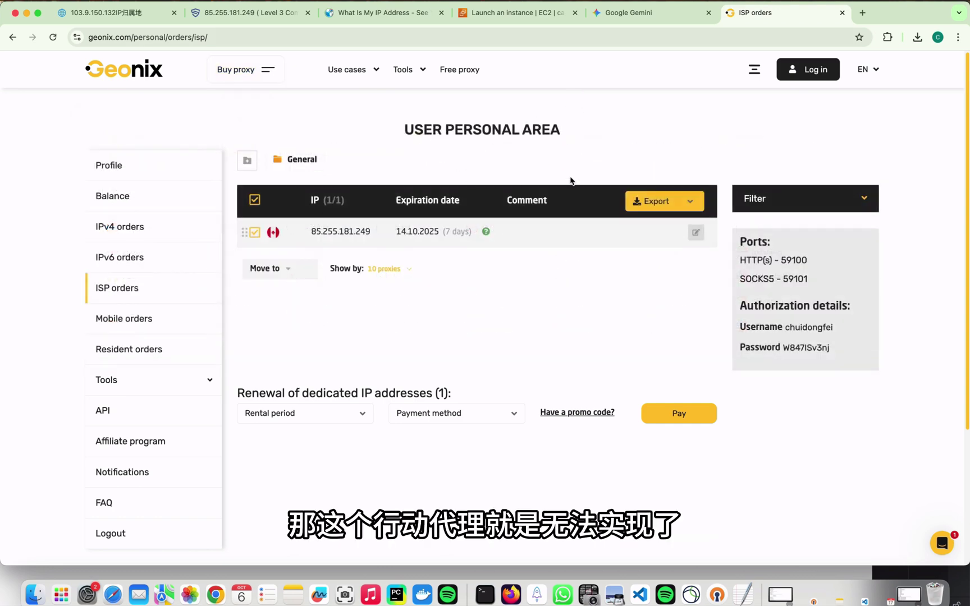
{"action": "mouse_move", "coordinate": [245, 69]}
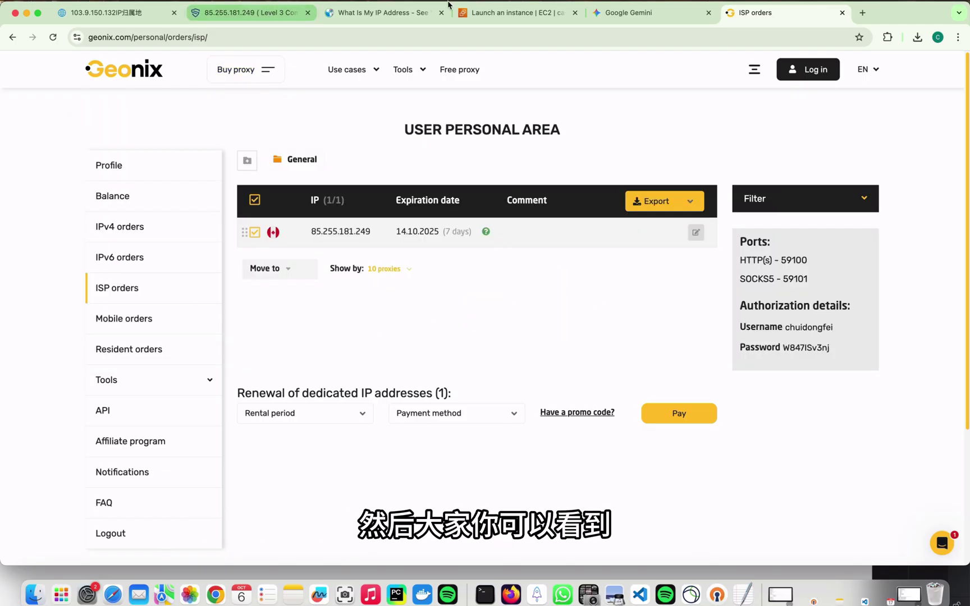
Open the new instance's Connect page and copy its public IPv4 address 15.156.193.148.
{"action": "left_click", "coordinate": [508, 12]}
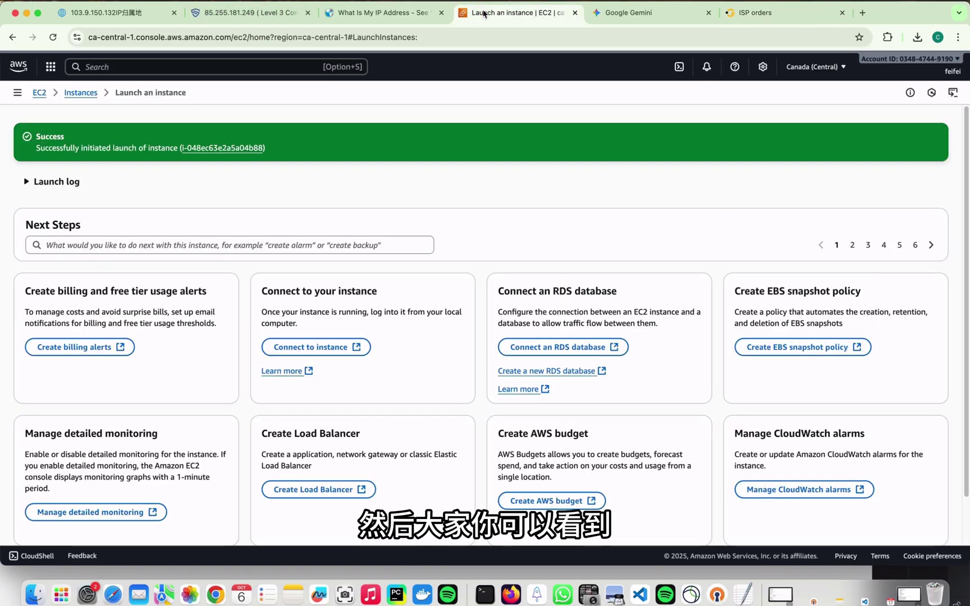
{"action": "left_click", "coordinate": [305, 347]}
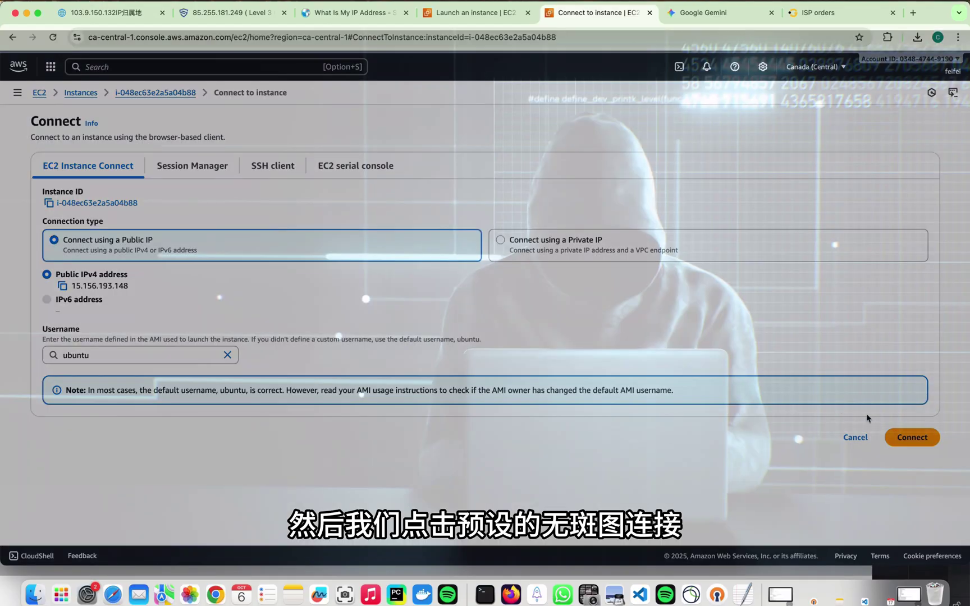
{"action": "left_click", "coordinate": [63, 286]}
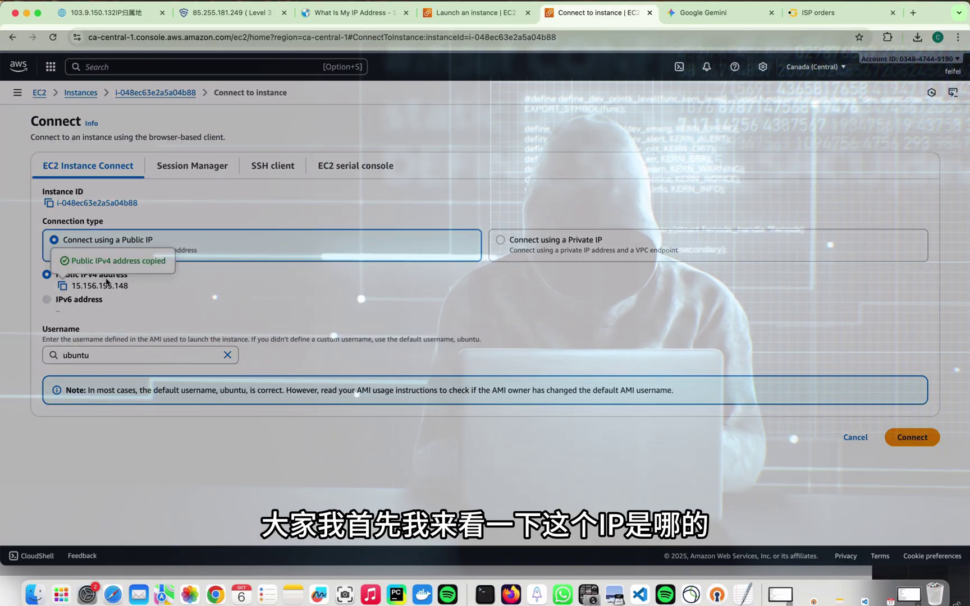
{"action": "left_click_drag", "start_coordinate": [138, 287], "coordinate": [71, 288]}
Look up 15.156.193.148 on WhatIsMyIPAddress, confirming an Amazon address in Canada.
{"action": "left_click", "coordinate": [348, 13]}
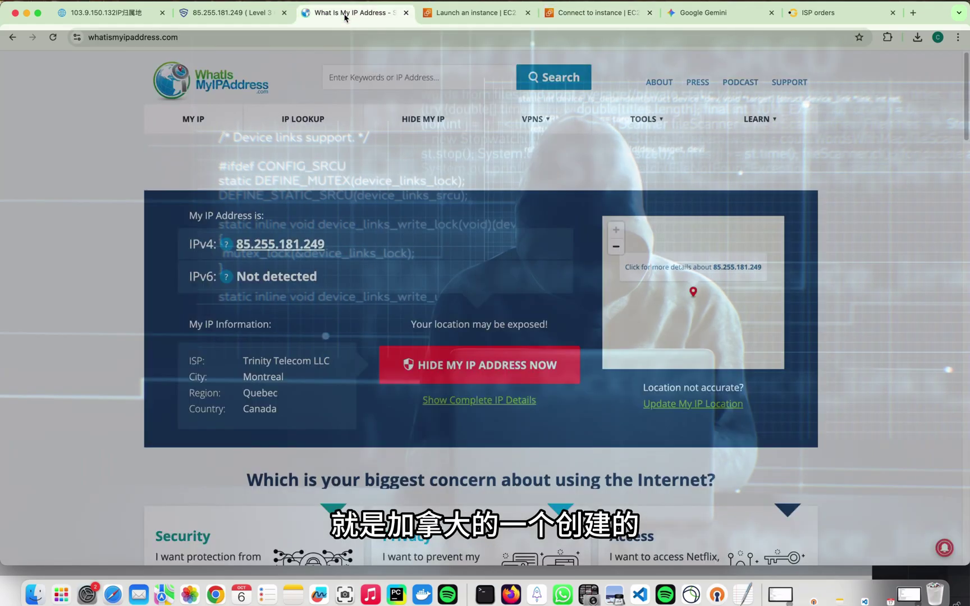
{"action": "left_click", "coordinate": [393, 77]}
{"action": "key", "text": "super+v"}
{"action": "left_click", "coordinate": [560, 76]}
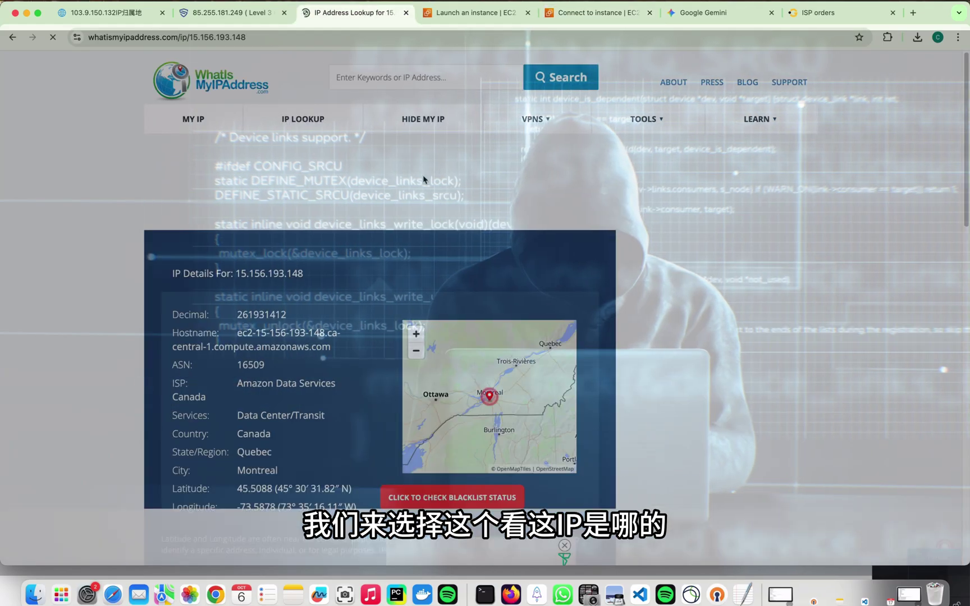
{"action": "double_click", "coordinate": [253, 329]}
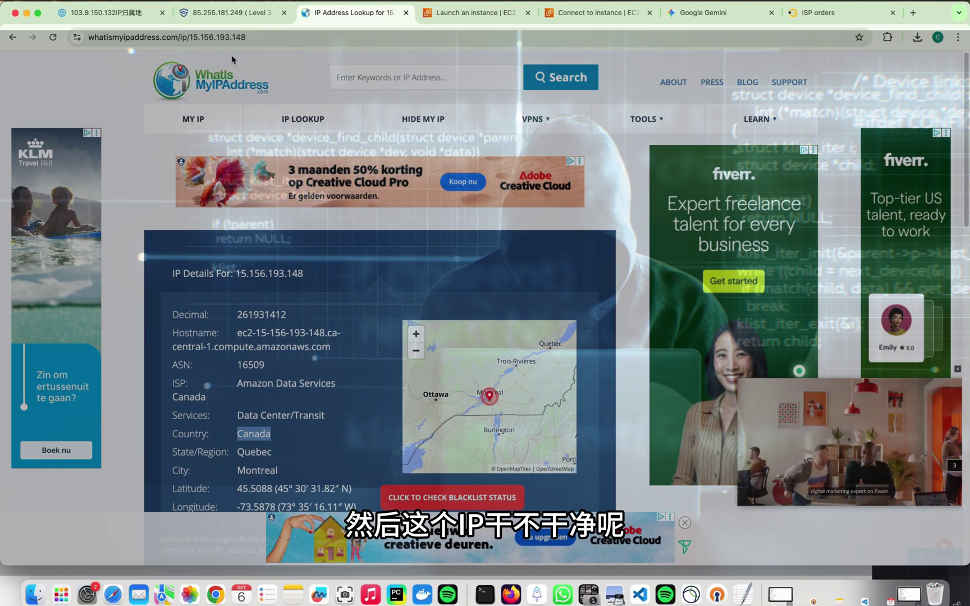
{"action": "double_click", "coordinate": [238, 272]}
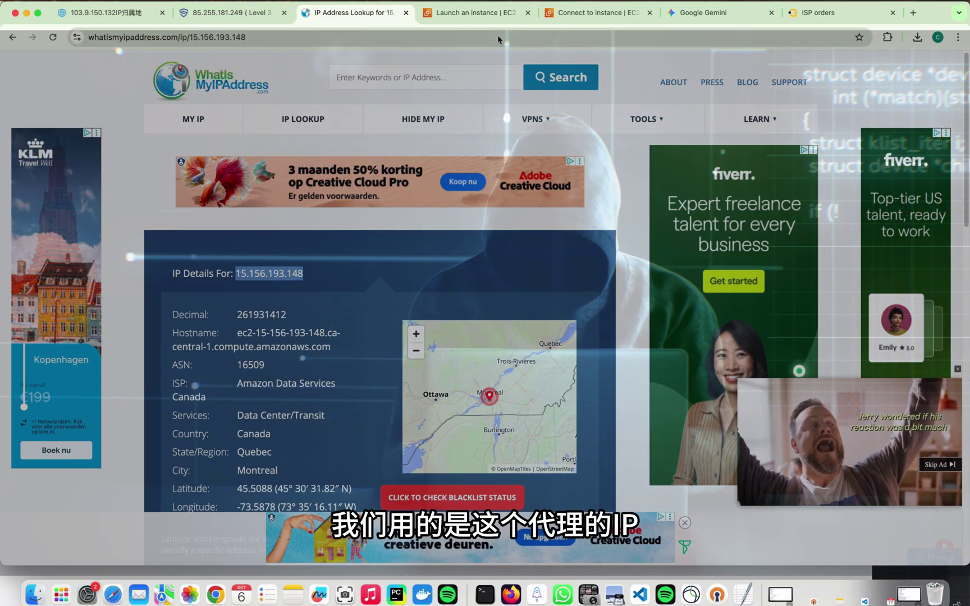
Check 15.156.193.148 on Scamalytics, which gives a low-risk fraud score of 5.
{"action": "left_click", "coordinate": [100, 12]}
{"action": "left_click", "coordinate": [231, 12]}
{"action": "key", "text": "super+a"}
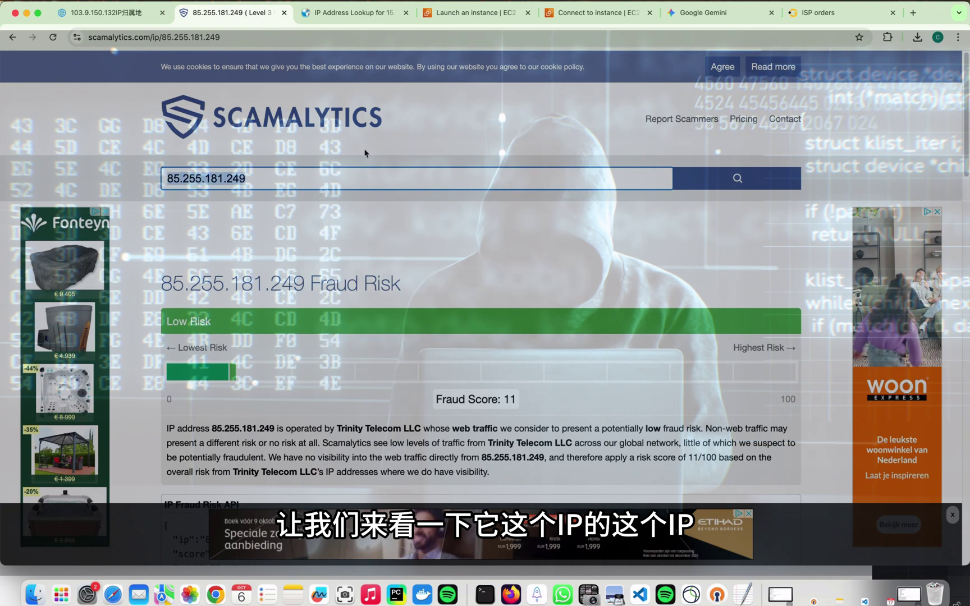
{"action": "key", "text": "super+v"}
{"action": "key", "text": "Return"}
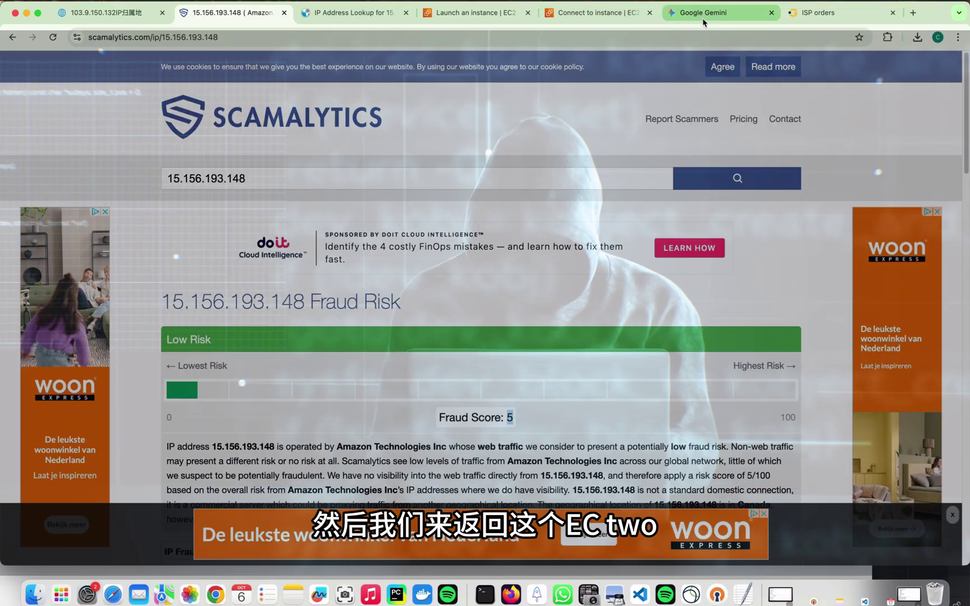
{"action": "left_click", "coordinate": [595, 12]}
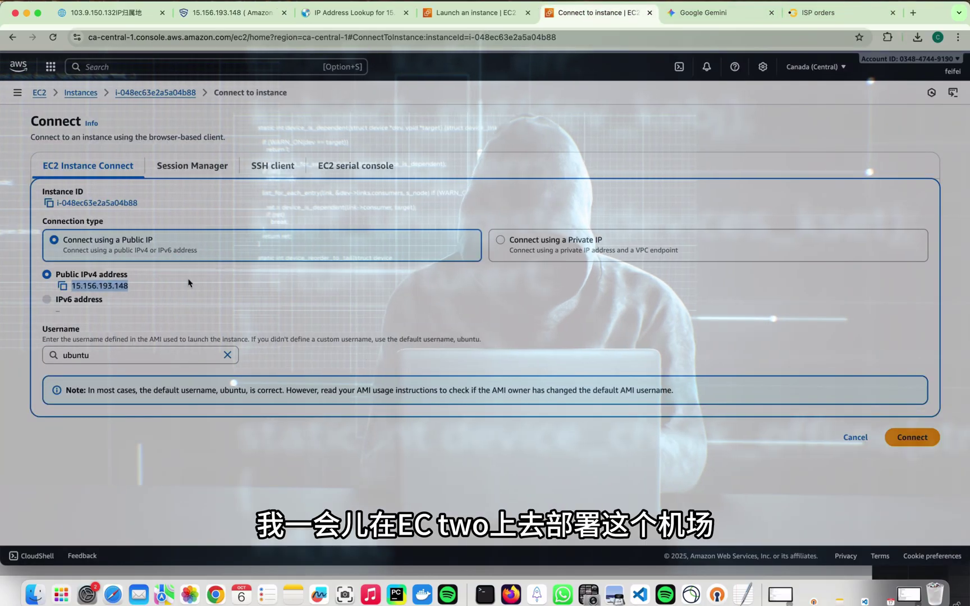
Connect to the Ubuntu instance via EC2 Instance Connect and run sudo -i for a root shell.
{"action": "left_click", "coordinate": [912, 437]}
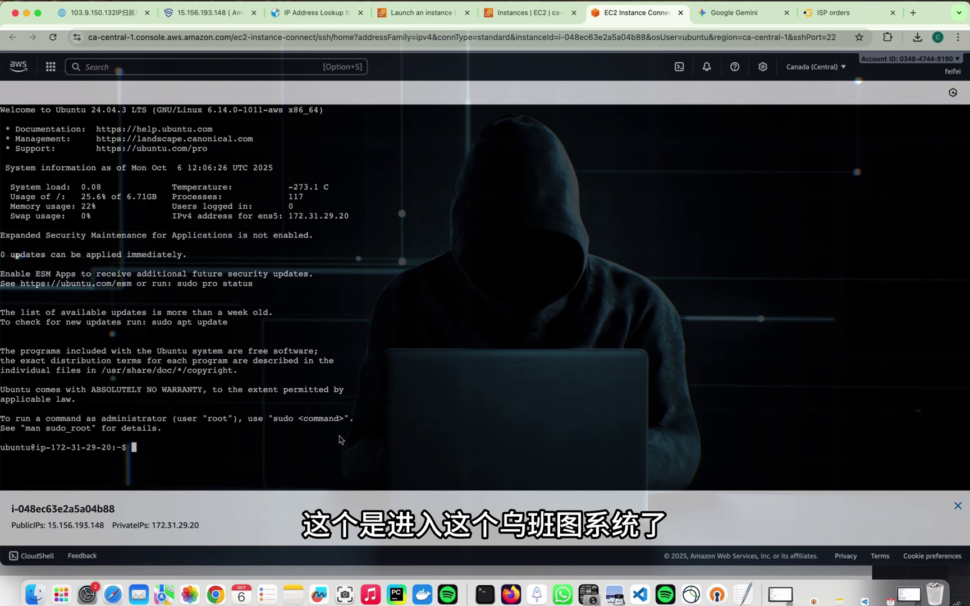
{"action": "type", "text": "sudo "}
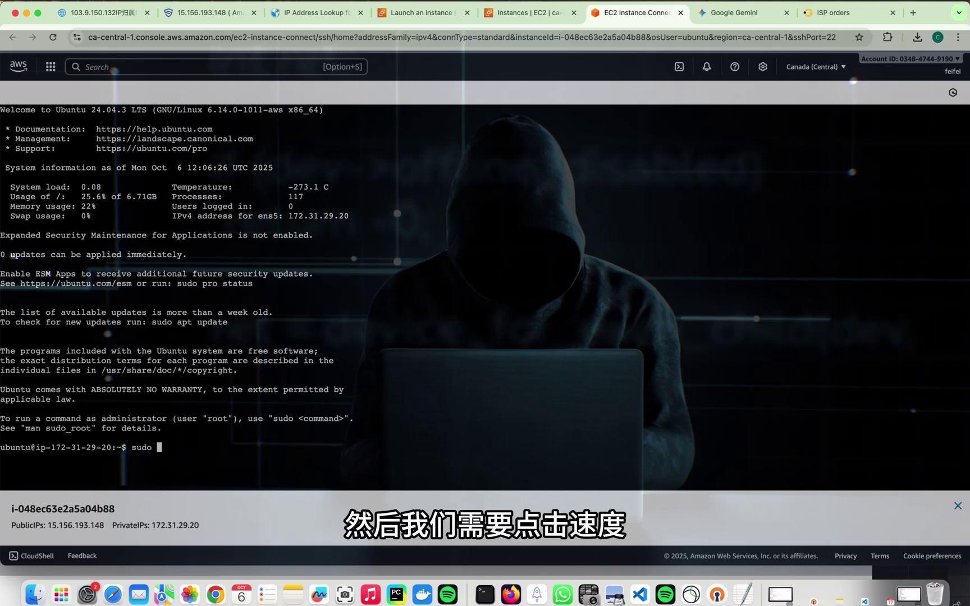
{"action": "type", "text": "-i"}
{"action": "key", "text": "Return"}
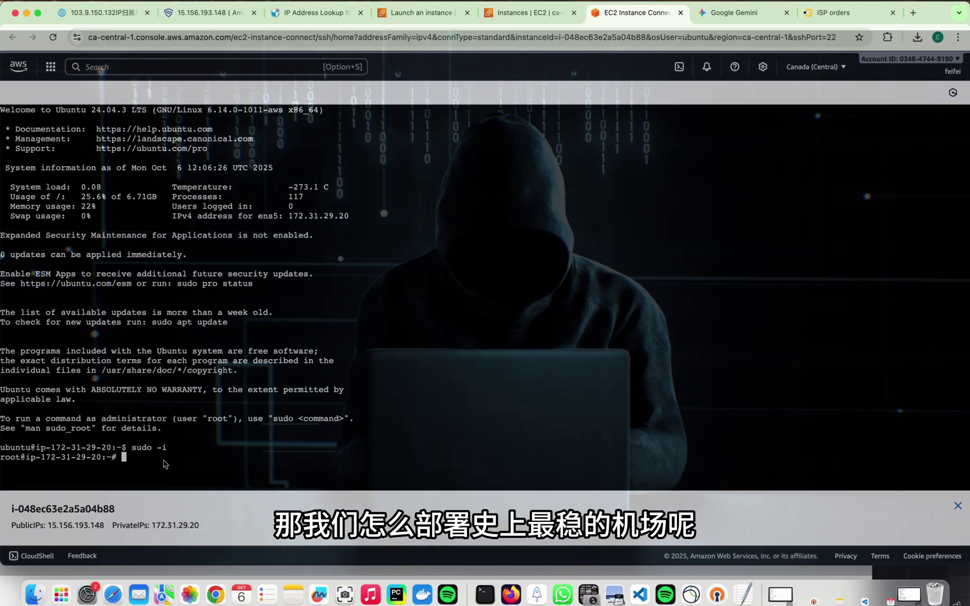
{"action": "left_click", "coordinate": [396, 594]}
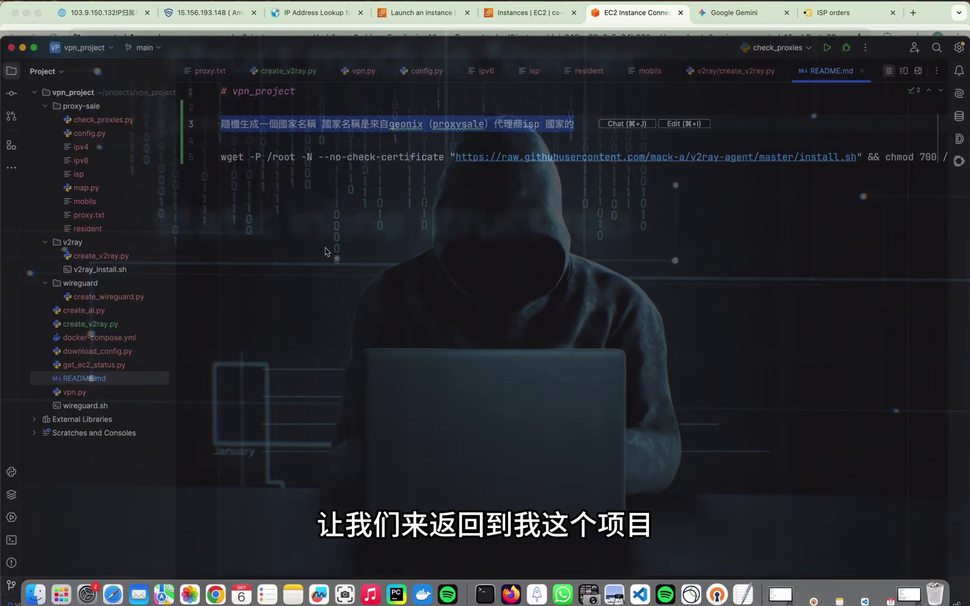
Copy the v2ray-agent wget install command from README.md for the root terminal.
{"action": "left_click_drag", "start_coordinate": [222, 158], "coordinate": [958, 160]}
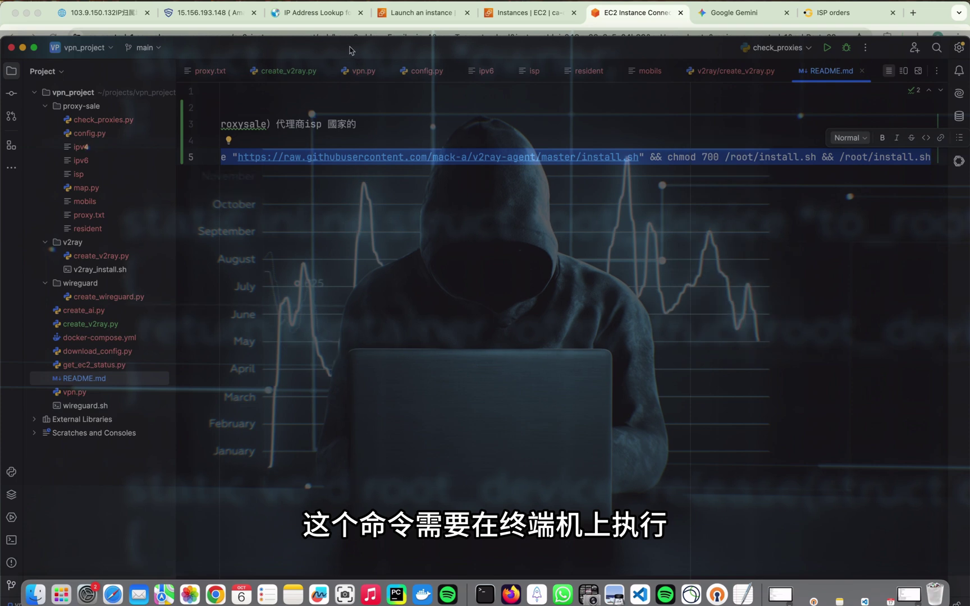
{"action": "key", "text": "super+Tab"}
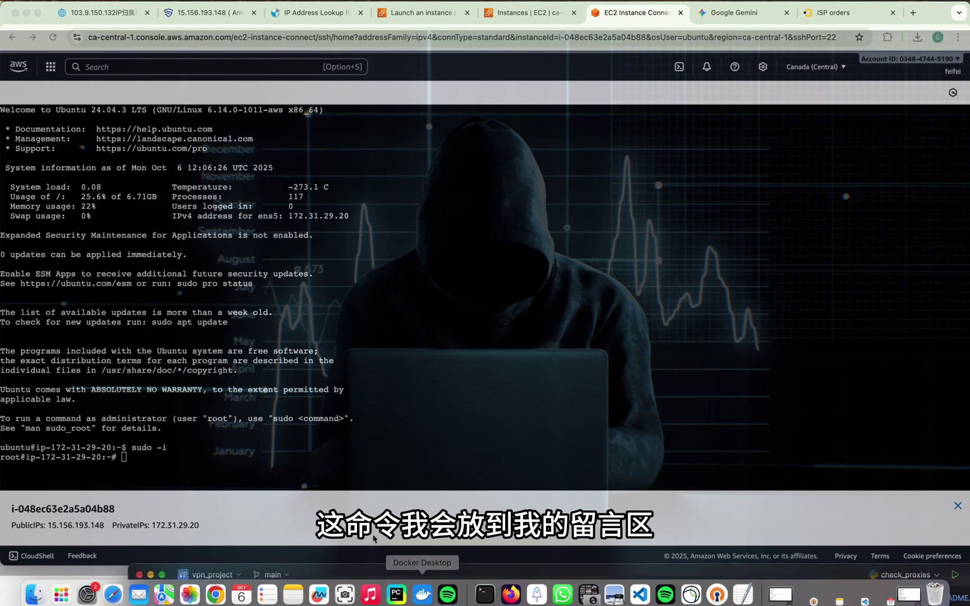
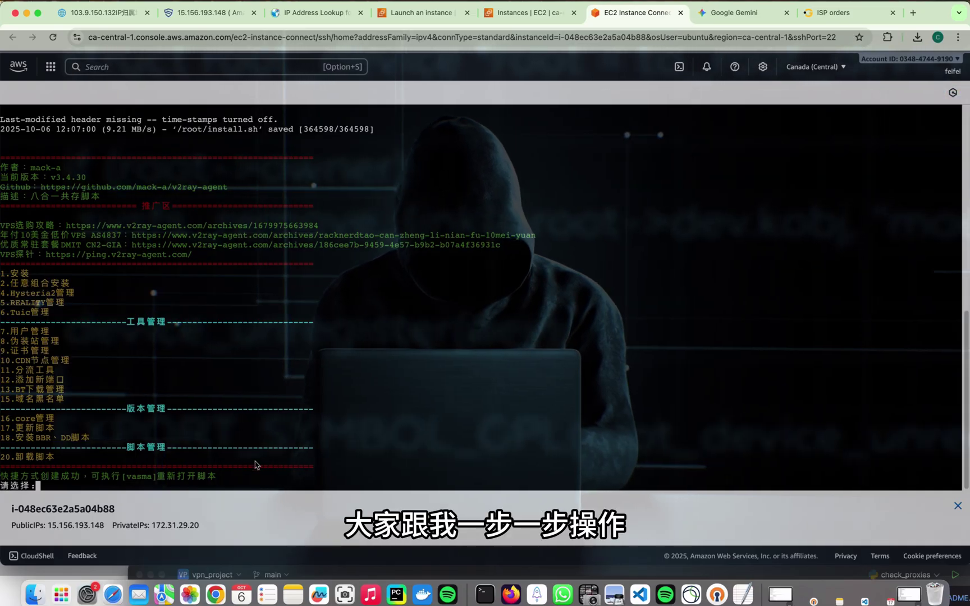
In the install script, choose combination install (2), Xray-core (1), then VLESS+Reality+uTLS+Vision (7).
{"action": "type", "text": "2"}
{"action": "key", "text": "Return"}
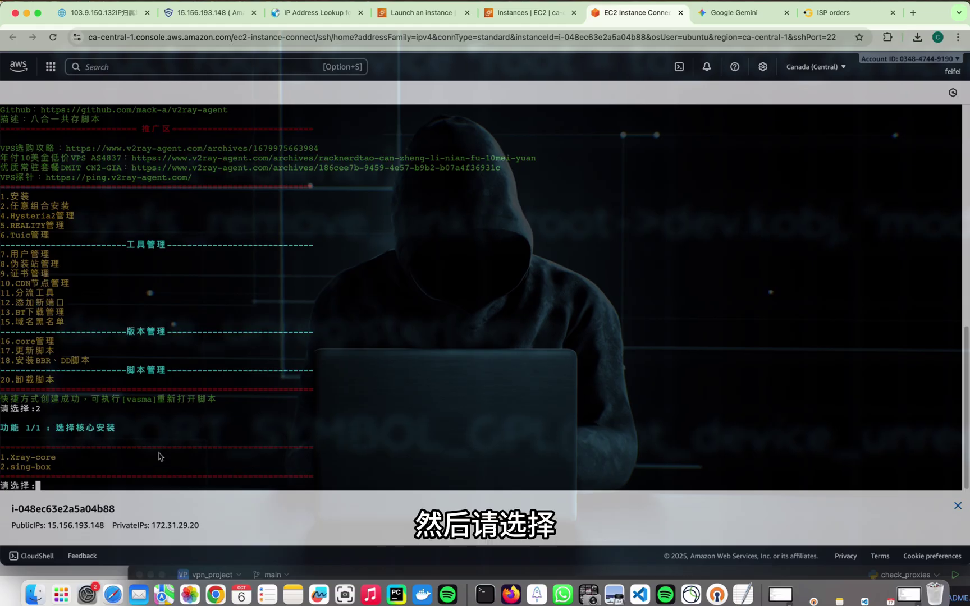
{"action": "type", "text": "1"}
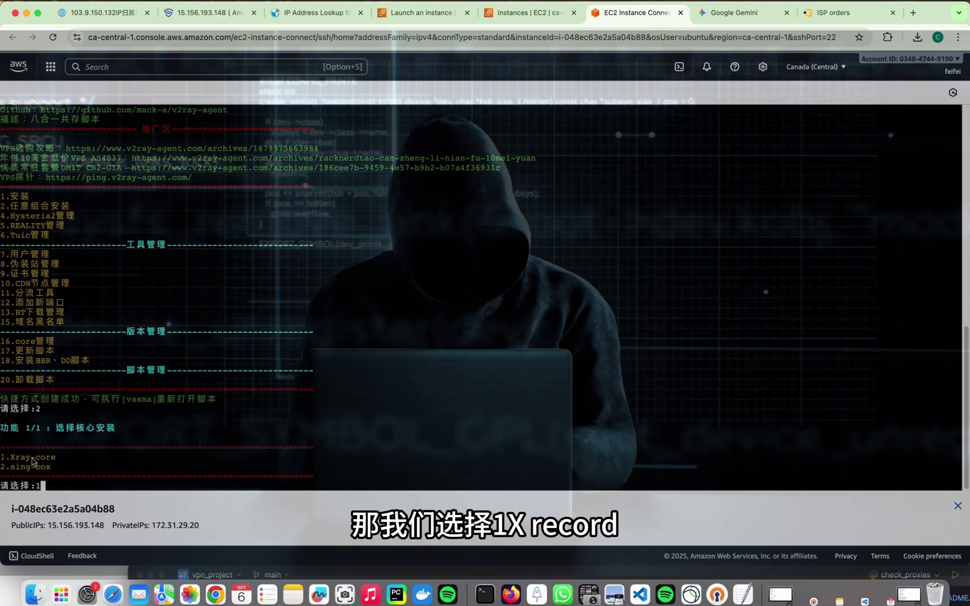
{"action": "key", "text": "Return"}
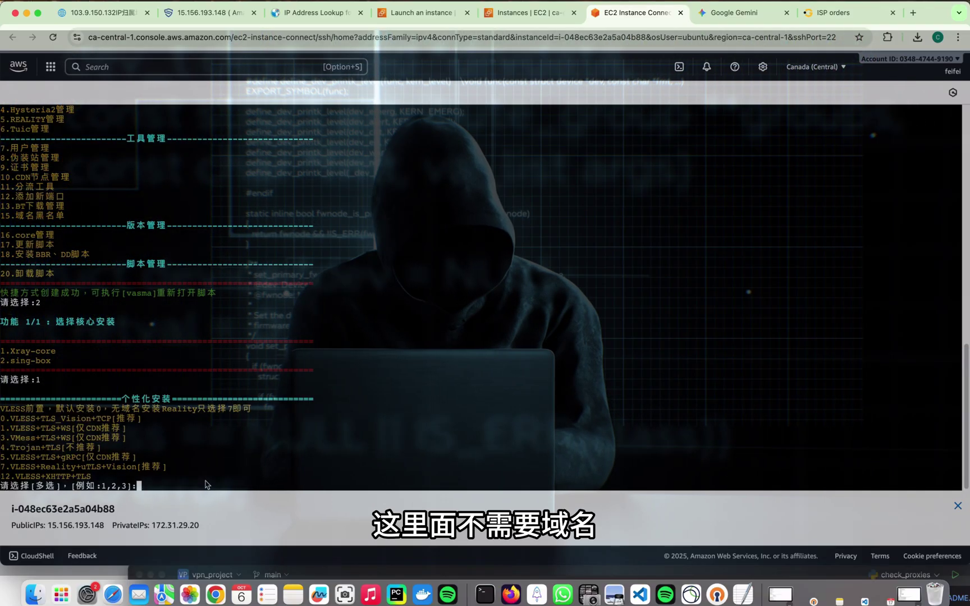
{"action": "key", "text": "Return"}
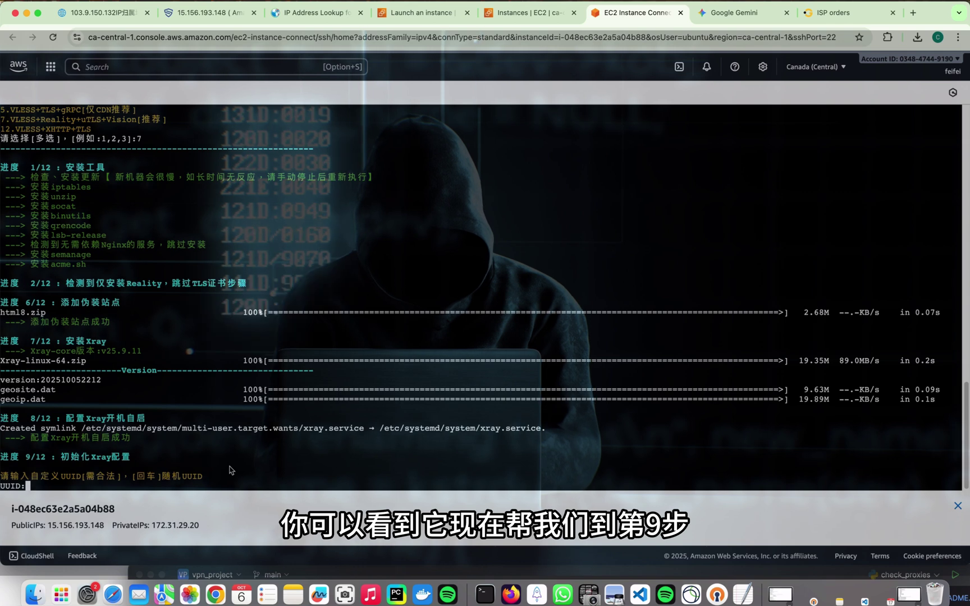
Accept the default UUID, username, random port 19867, target domain and auto-generated Reality private key.
{"action": "key", "text": "Return"}
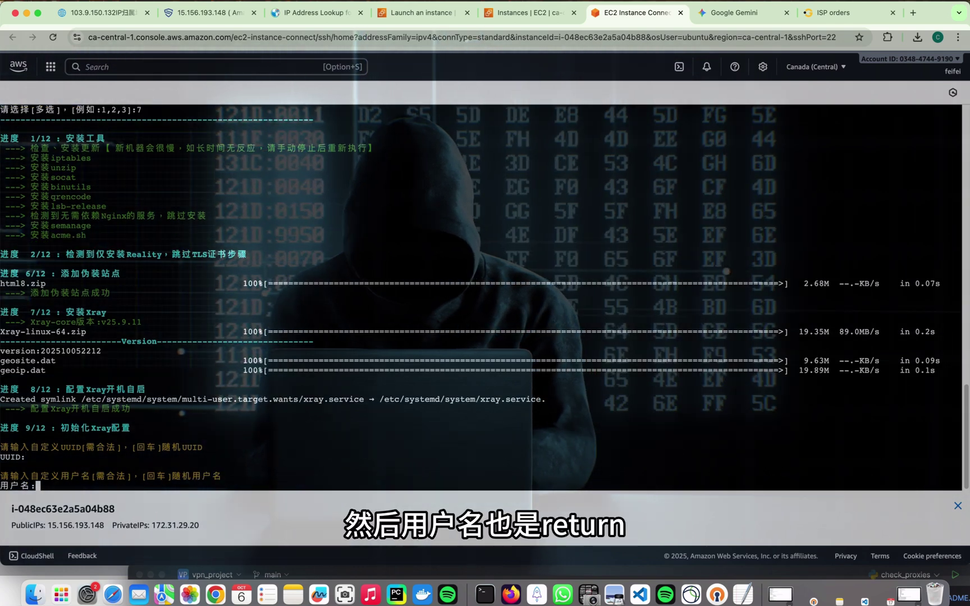
{"action": "key", "text": "Return"}
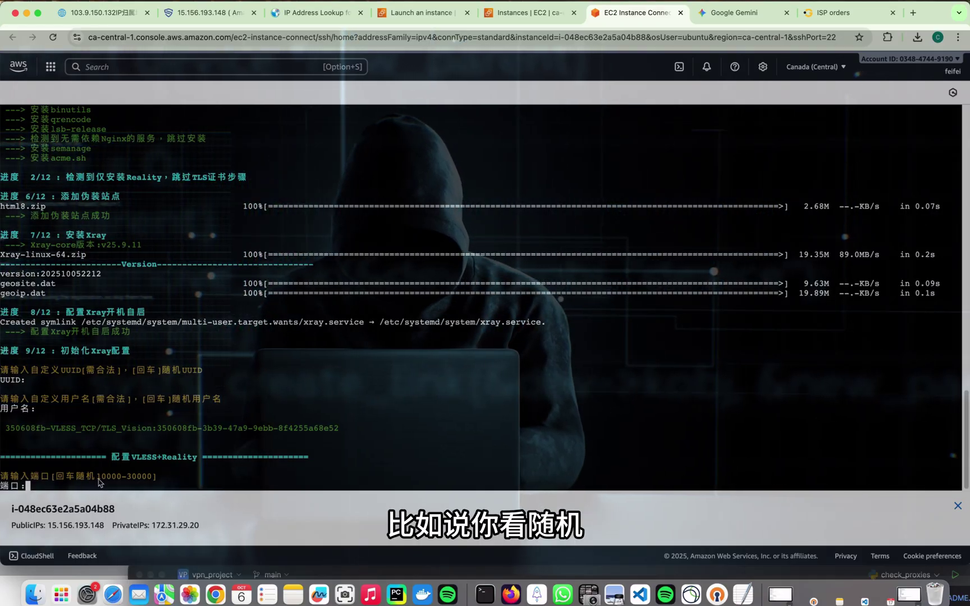
{"action": "left_click_drag", "start_coordinate": [99, 482], "coordinate": [111, 483]}
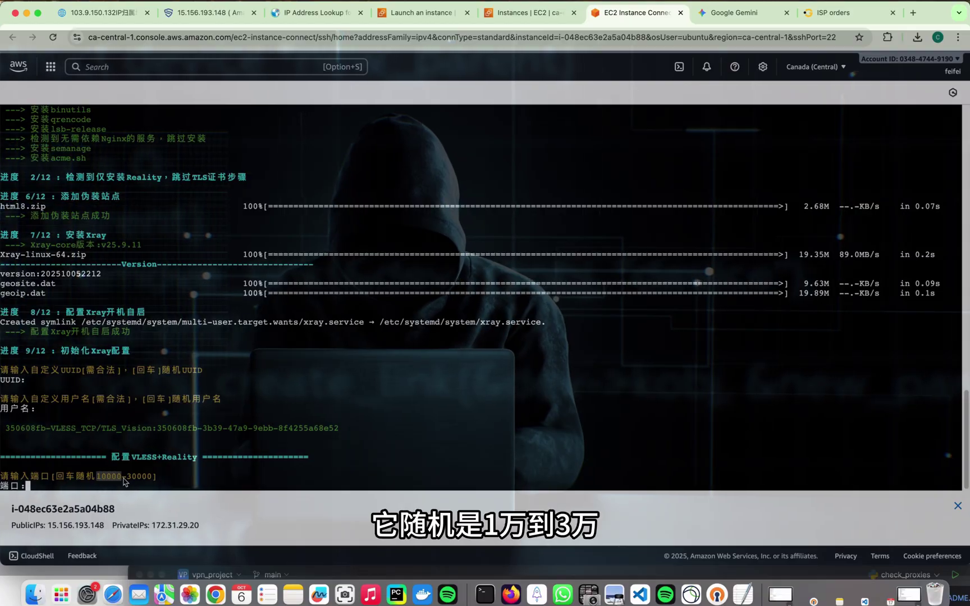
{"action": "left_click", "coordinate": [176, 485]}
{"action": "key", "text": "Return"}
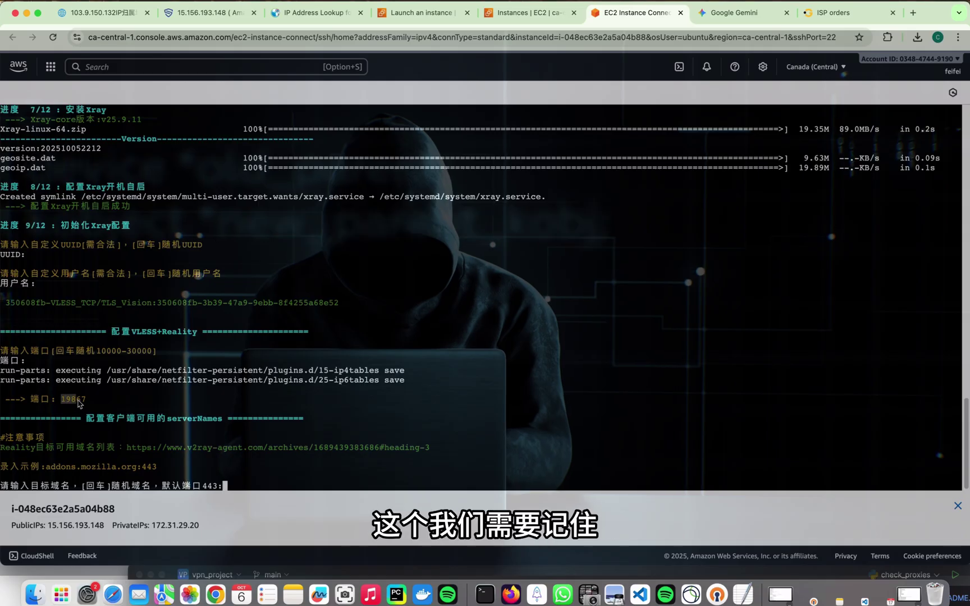
{"action": "left_click_drag", "start_coordinate": [63, 402], "coordinate": [87, 404]}
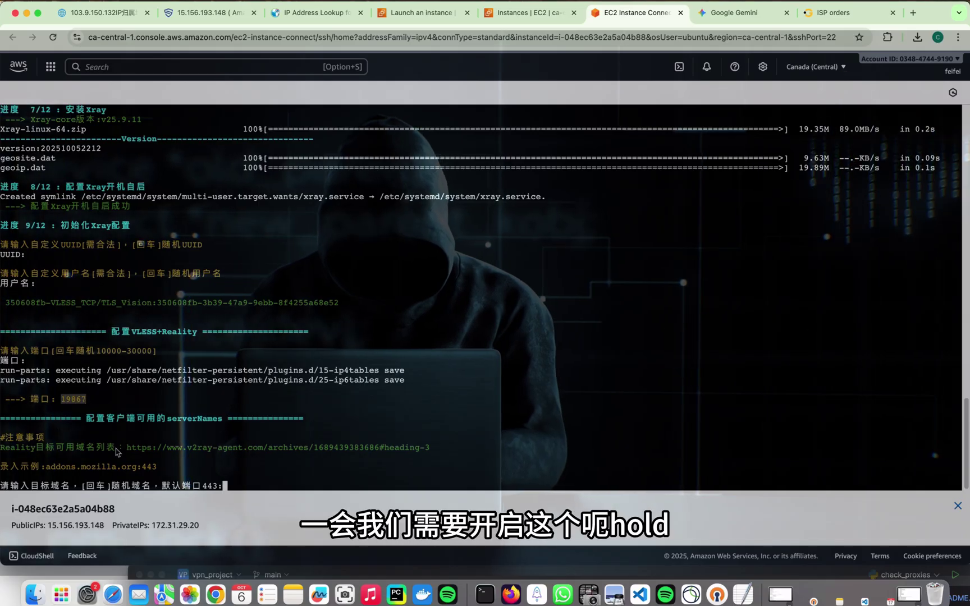
{"action": "left_click", "coordinate": [193, 487]}
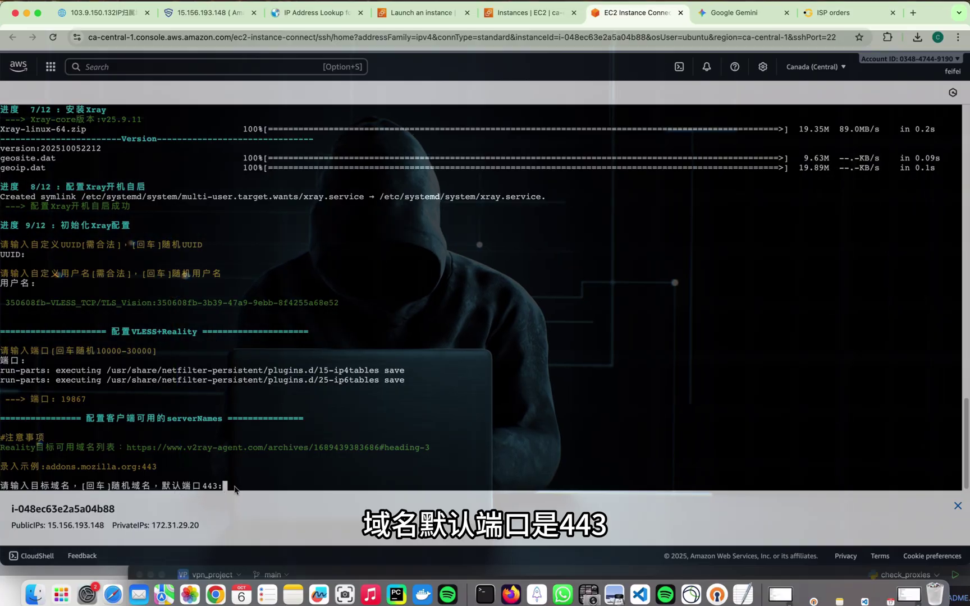
{"action": "key", "text": "Return"}
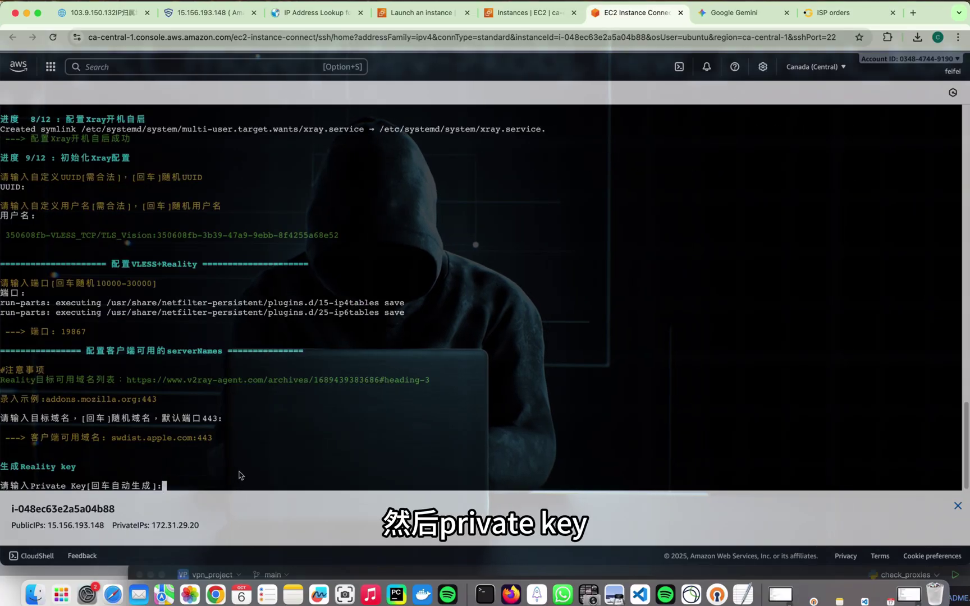
{"action": "key", "text": "Return"}
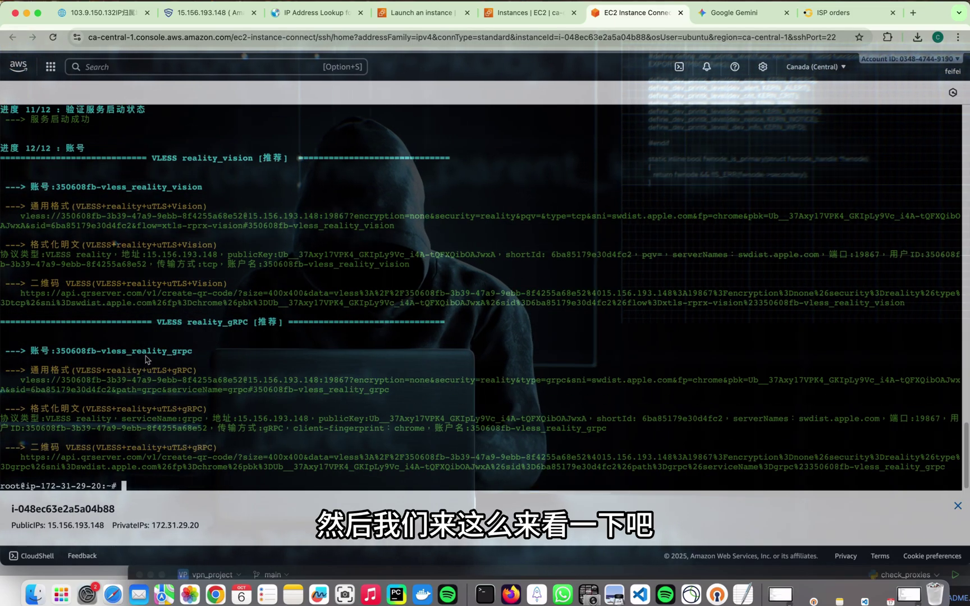
Copy the first QR-code link from the share output into a new browser tab.
{"action": "scroll", "coordinate": [130, 348], "scroll_direction": "up", "scroll_amount": 1}
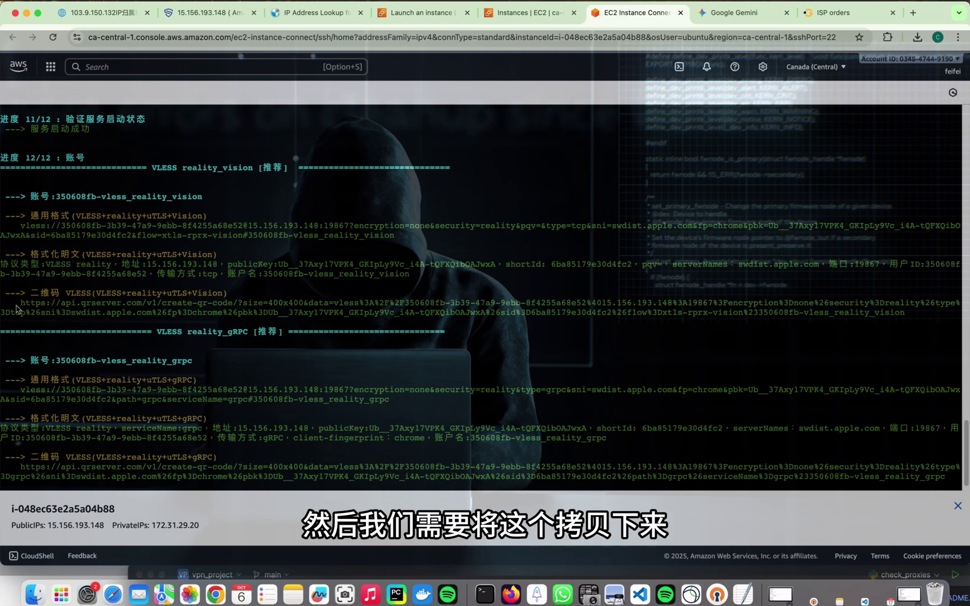
{"action": "left_click_drag", "start_coordinate": [21, 303], "coordinate": [905, 314]}
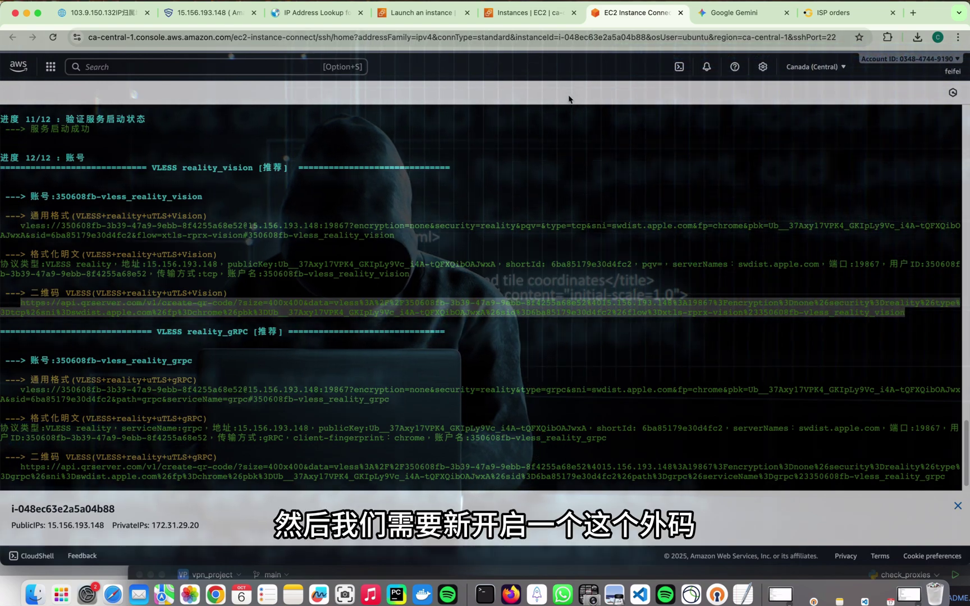
{"action": "left_click", "coordinate": [914, 13]}
Load the pasted qrserver URL to show the VLESS QR code, and open Shadowrocket full-screen.
{"action": "key", "text": "super+v"}
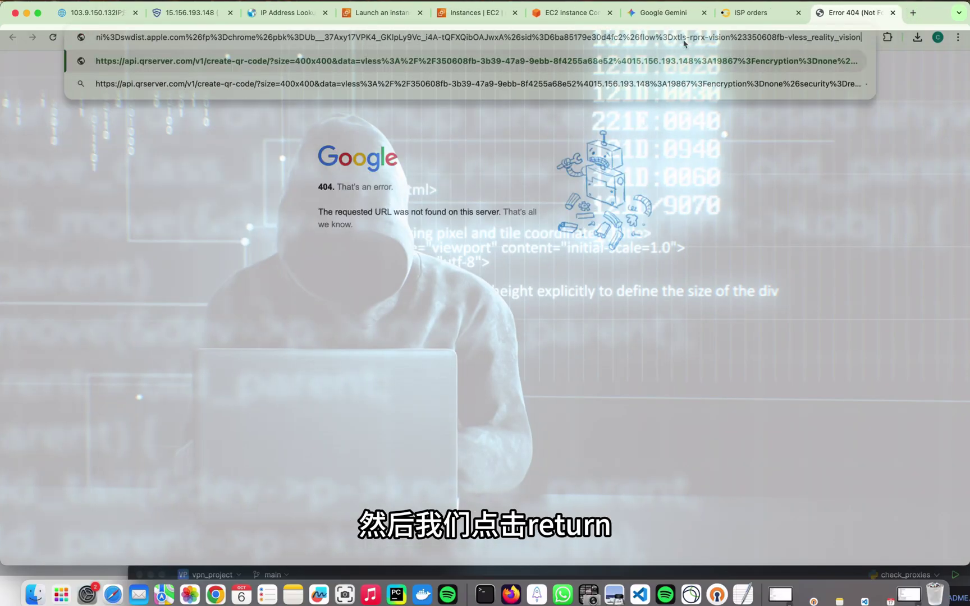
{"action": "key", "text": "Return"}
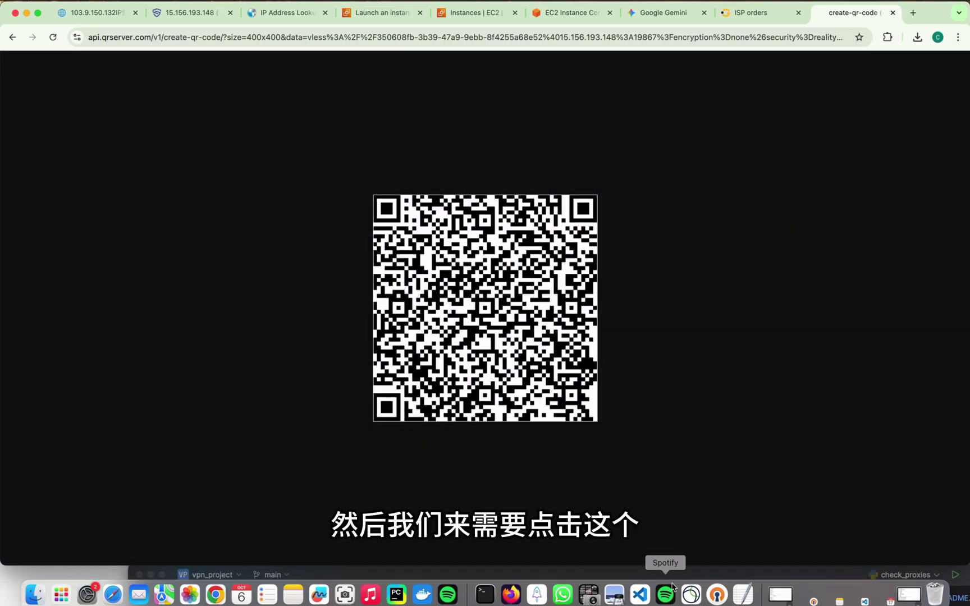
{"action": "left_click", "coordinate": [537, 595]}
{"action": "left_click_drag", "start_coordinate": [435, 130], "coordinate": [491, 16]}
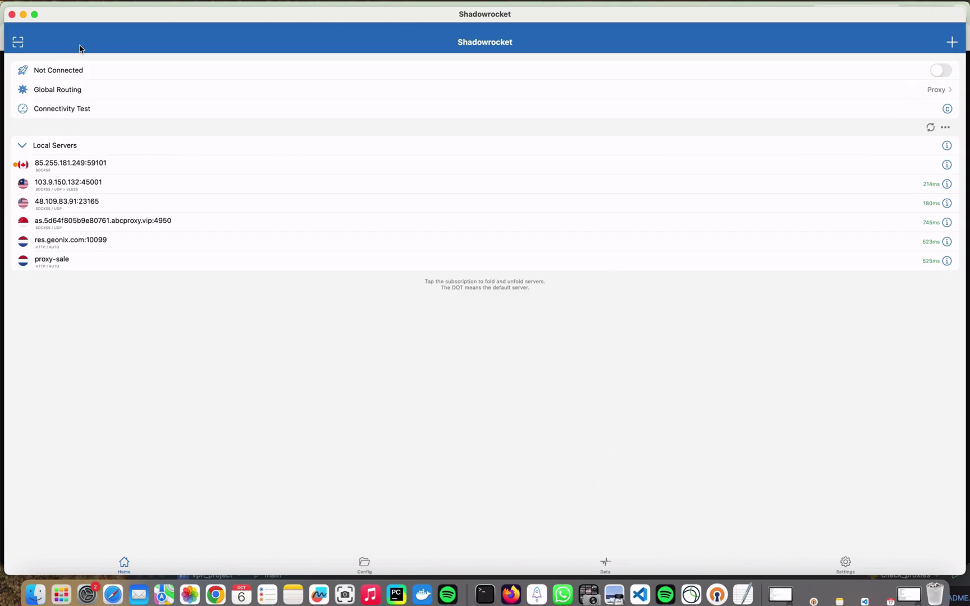
Scan the QR code into Shadowrocket as 350608fb-vless_reality_vision, test connecting and disconnecting, then return to EC2.
{"action": "left_click", "coordinate": [19, 46]}
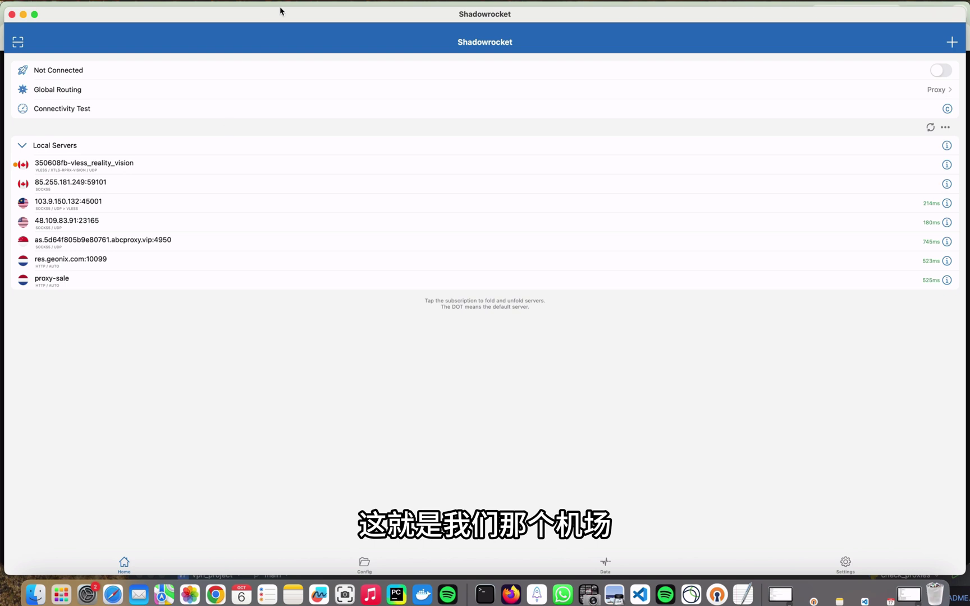
{"action": "left_click_drag", "start_coordinate": [281, 10], "coordinate": [262, 12]}
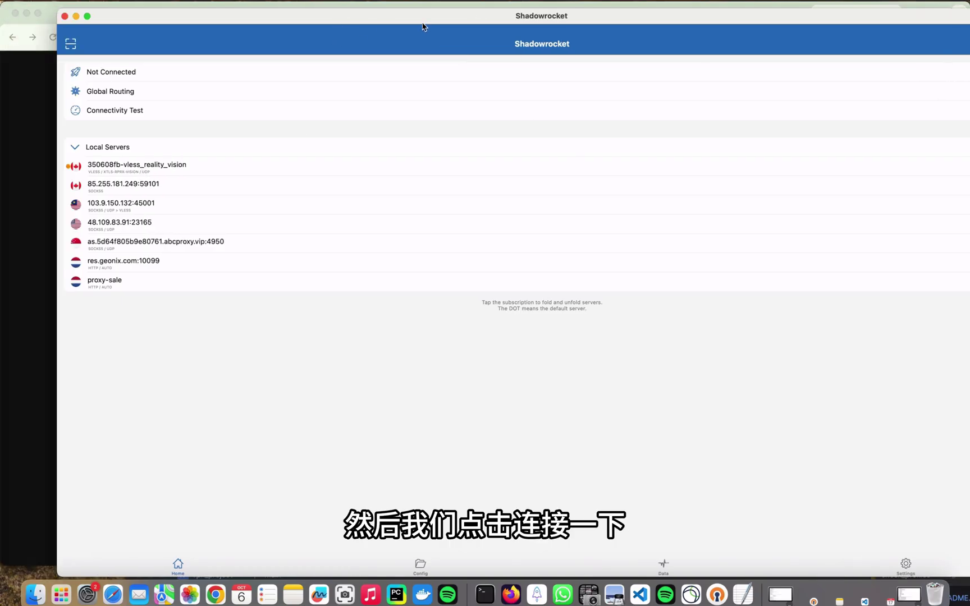
{"action": "left_click", "coordinate": [902, 74]}
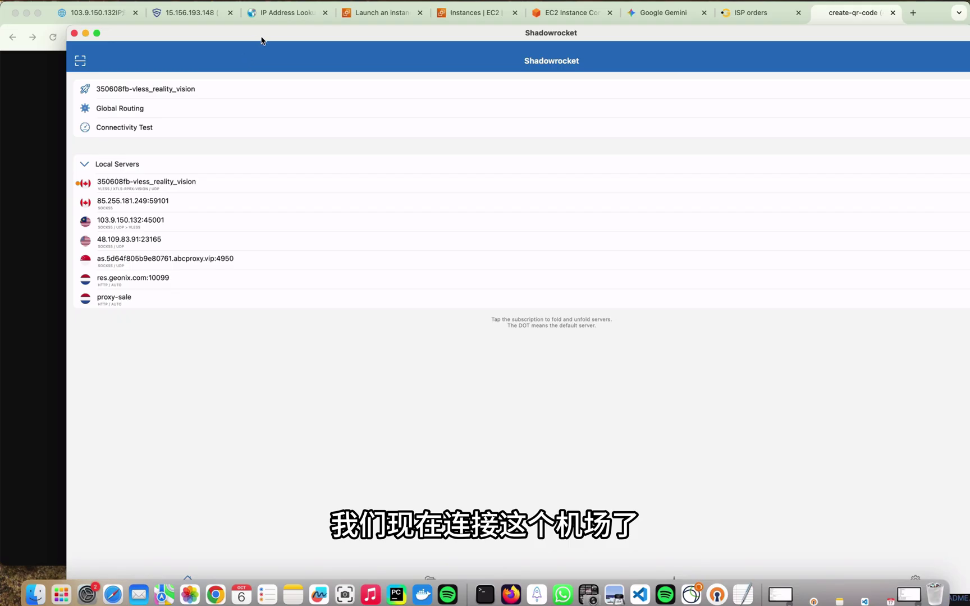
{"action": "left_click_drag", "start_coordinate": [261, 40], "coordinate": [177, 52]}
{"action": "left_click", "coordinate": [925, 103]}
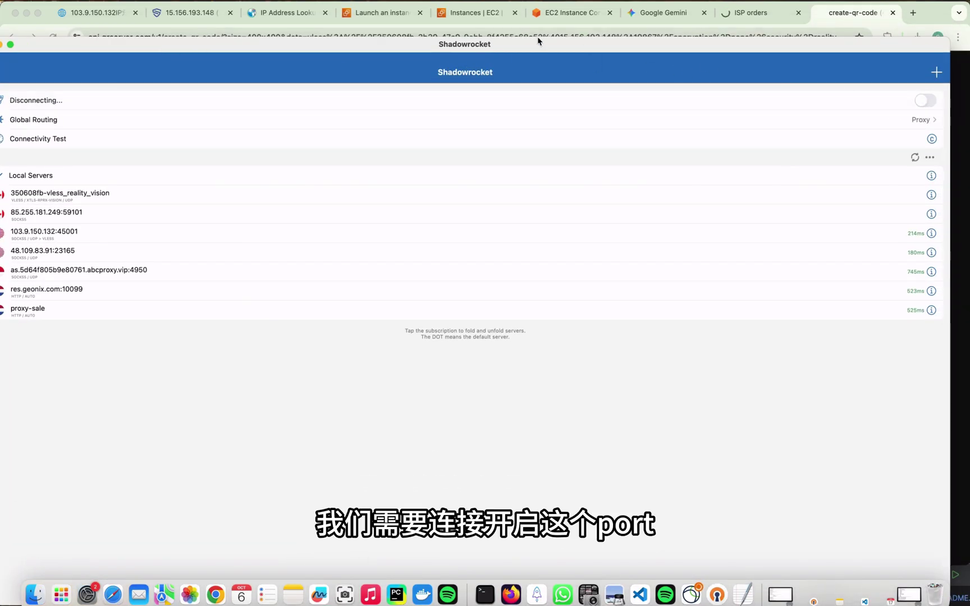
{"action": "left_click_drag", "start_coordinate": [498, 44], "coordinate": [617, 486]}
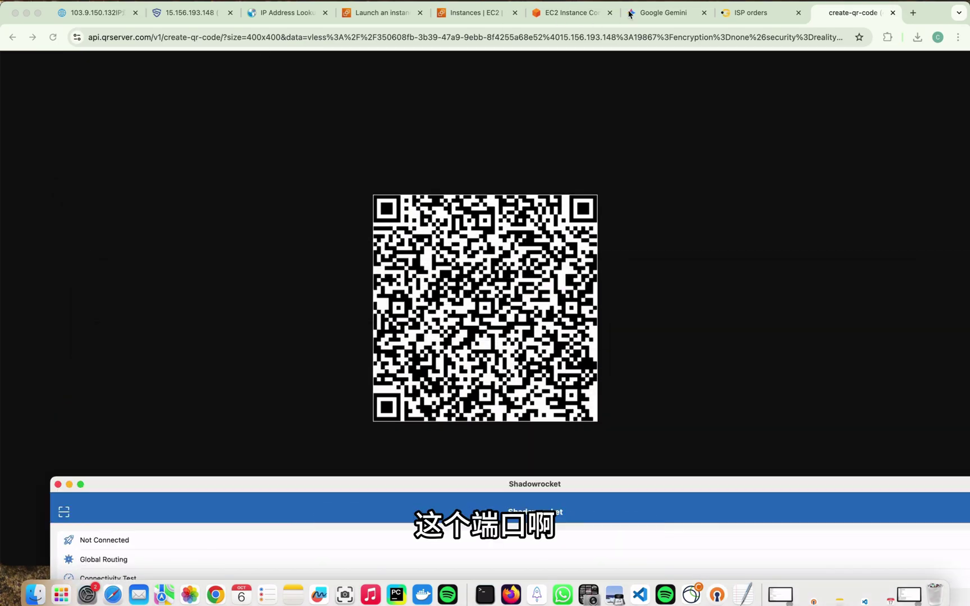
{"action": "left_click", "coordinate": [494, 14]}
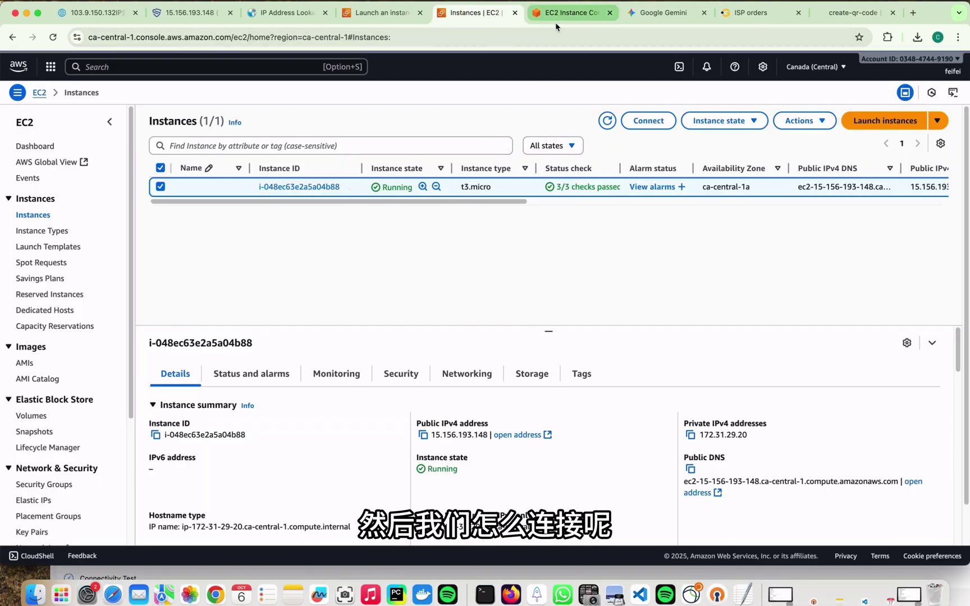
Open the instance's launch-wizard-1 security group, review its SSH port 22 rule, and edit inbound rules.
{"action": "left_click", "coordinate": [290, 187]}
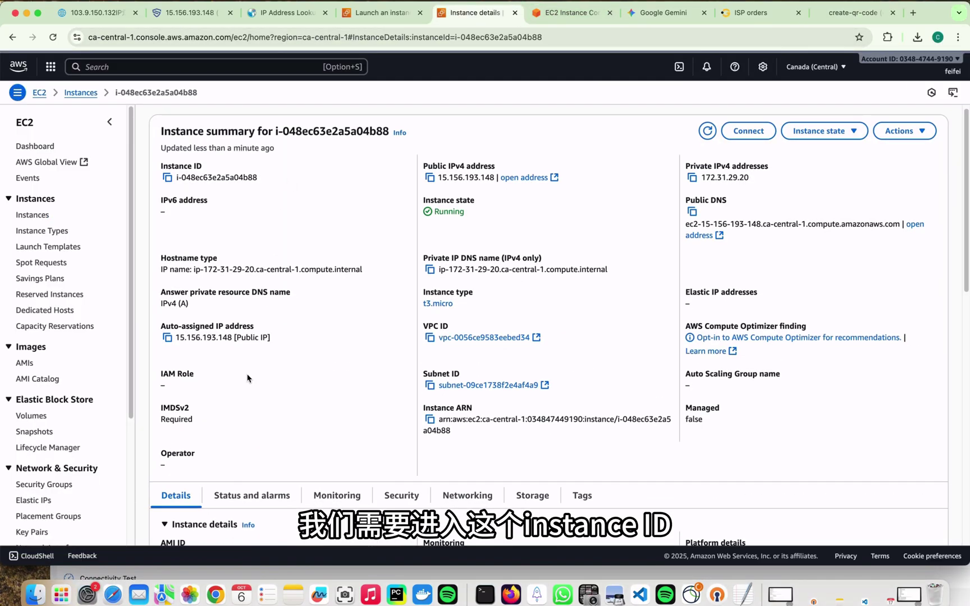
{"action": "scroll", "coordinate": [290, 188], "scroll_direction": "down", "scroll_amount": 5}
{"action": "scroll", "coordinate": [463, 251], "scroll_direction": "down", "scroll_amount": 2}
{"action": "left_click", "coordinate": [409, 139]}
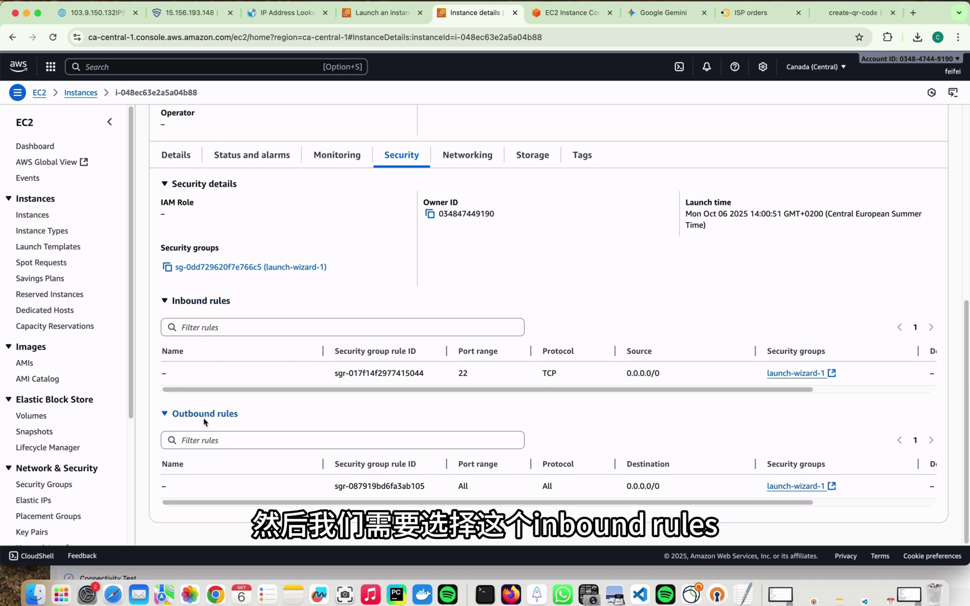
{"action": "scroll", "coordinate": [524, 249], "scroll_direction": "up", "scroll_amount": 6}
{"action": "scroll", "coordinate": [552, 288], "scroll_direction": "down", "scroll_amount": 6}
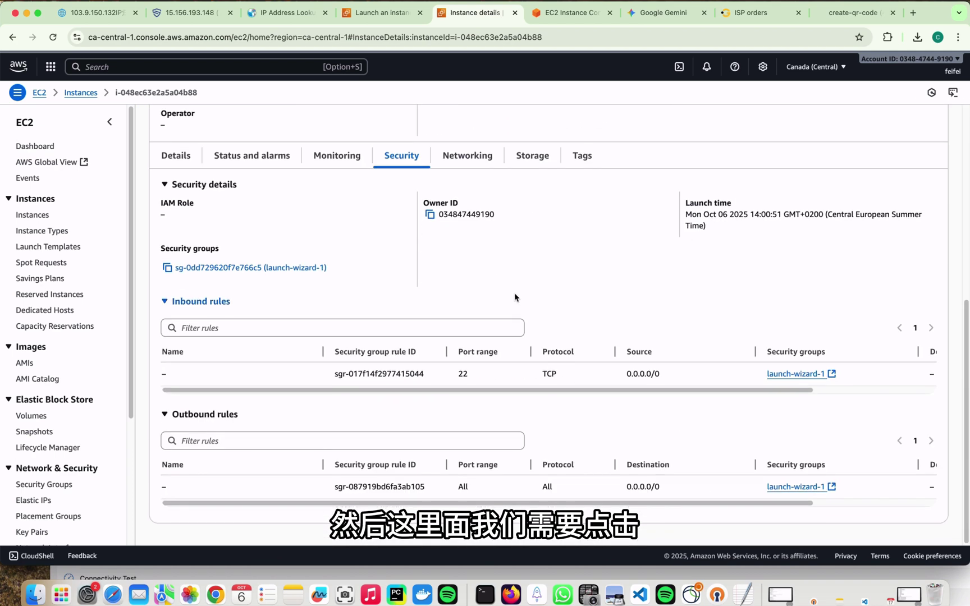
{"action": "left_click", "coordinate": [205, 267]}
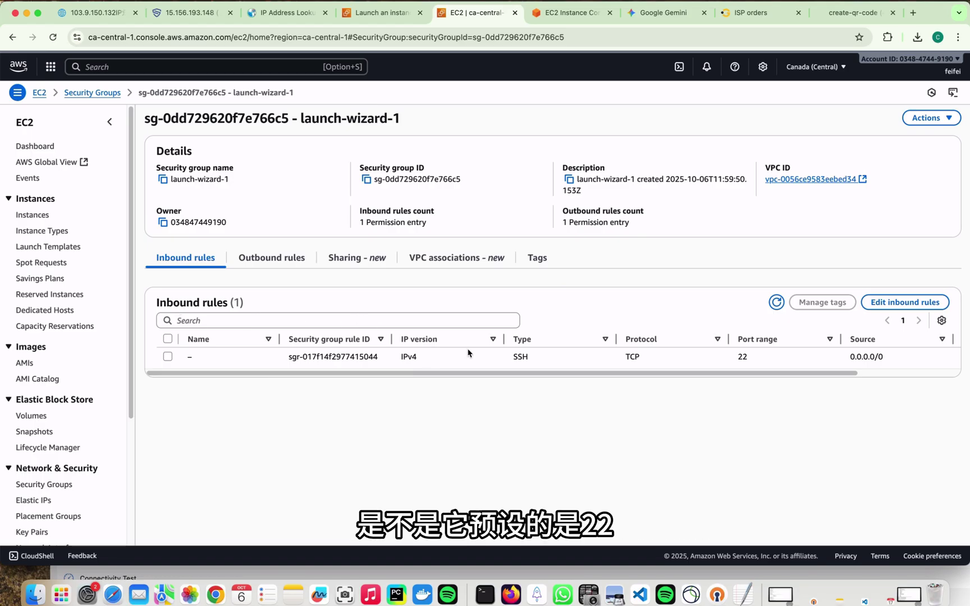
{"action": "left_click_drag", "start_coordinate": [743, 360], "coordinate": [737, 358]}
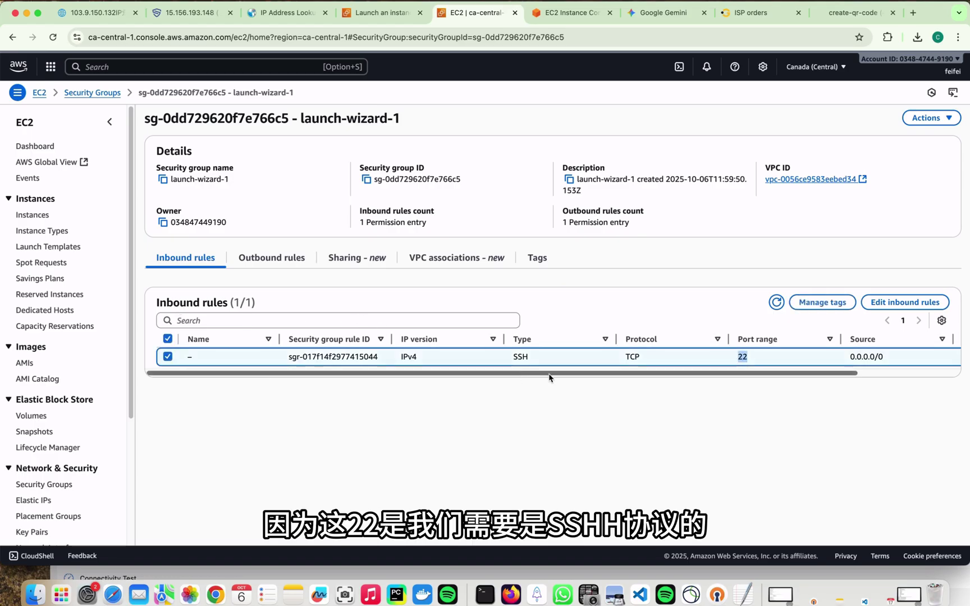
{"action": "left_click_drag", "start_coordinate": [529, 357], "coordinate": [515, 357]}
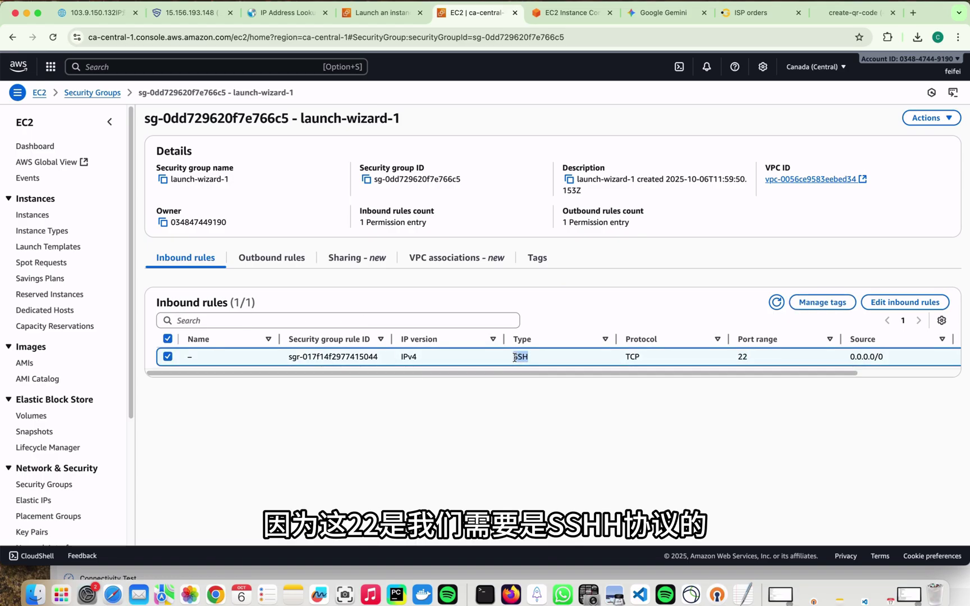
{"action": "left_click", "coordinate": [903, 303]}
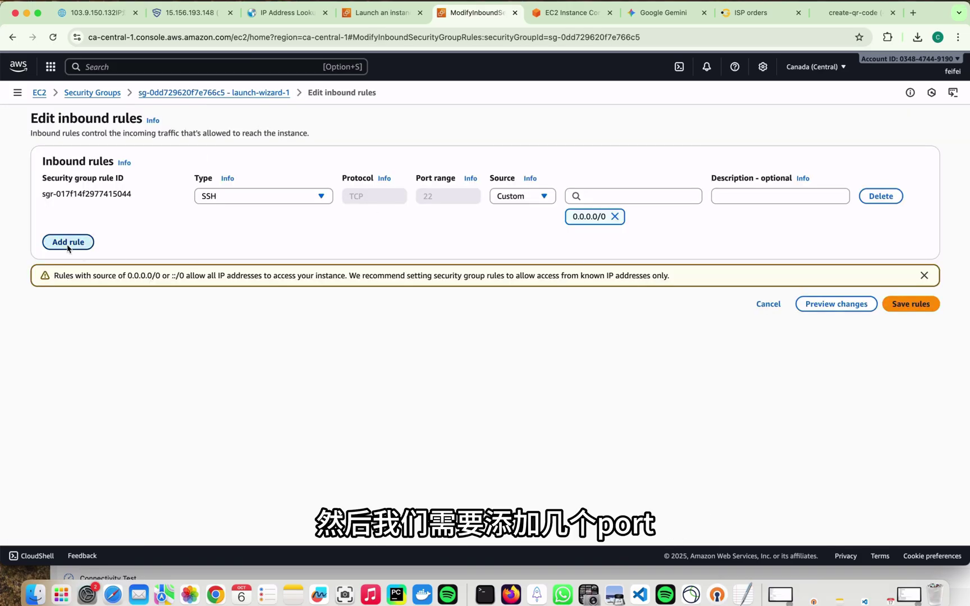
Add Custom TCP inbound rules for ports 80 and 443 from 0.0.0.0/0.
{"action": "left_click", "coordinate": [68, 242]}
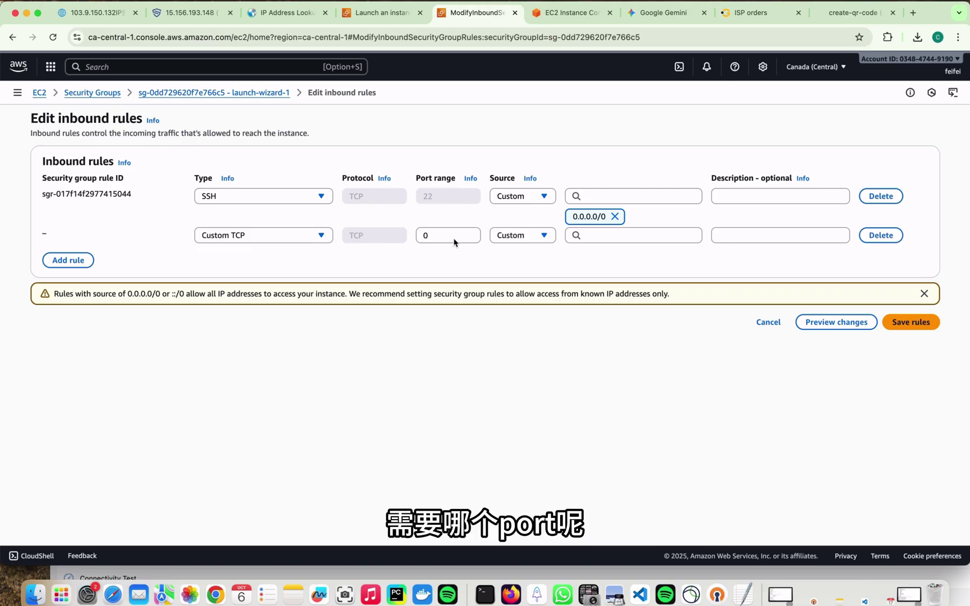
{"action": "left_click_drag", "start_coordinate": [449, 240], "coordinate": [410, 236]}
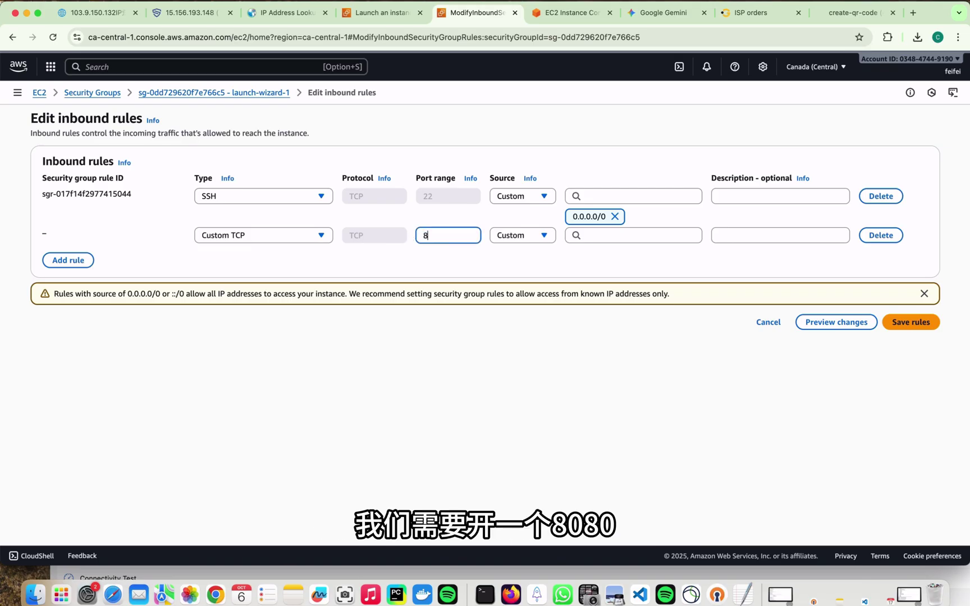
{"action": "type", "text": "80"}
{"action": "left_click", "coordinate": [569, 236]}
{"action": "left_click", "coordinate": [607, 283]}
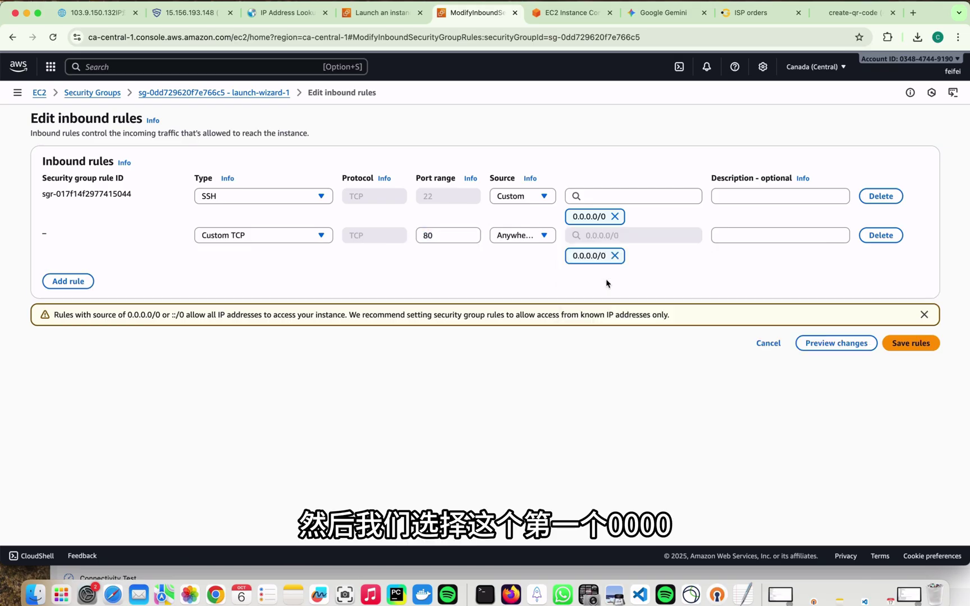
{"action": "left_click", "coordinate": [72, 280]}
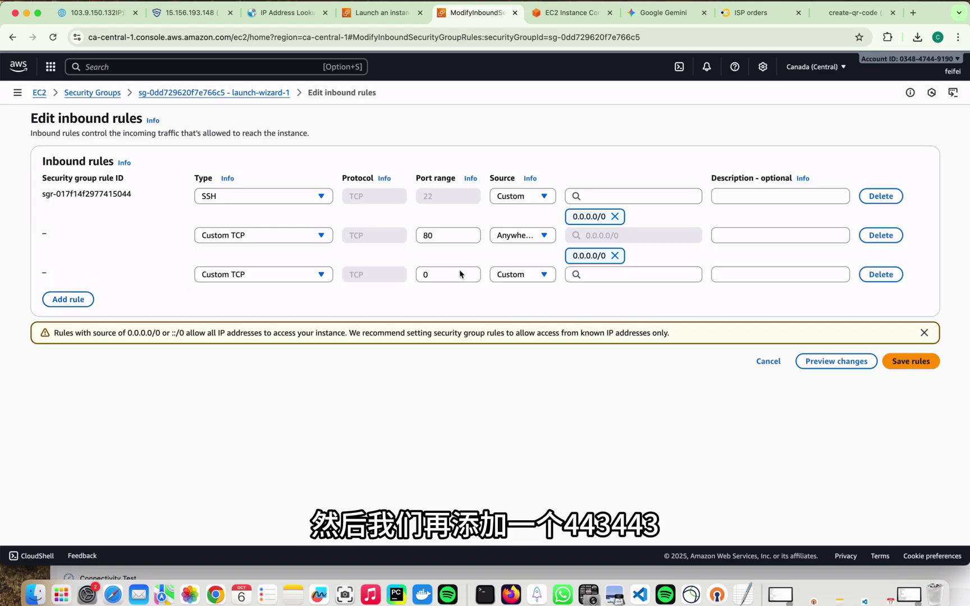
{"action": "left_click_drag", "start_coordinate": [460, 274], "coordinate": [379, 272]}
{"action": "type", "text": "443"}
{"action": "left_click", "coordinate": [606, 275]}
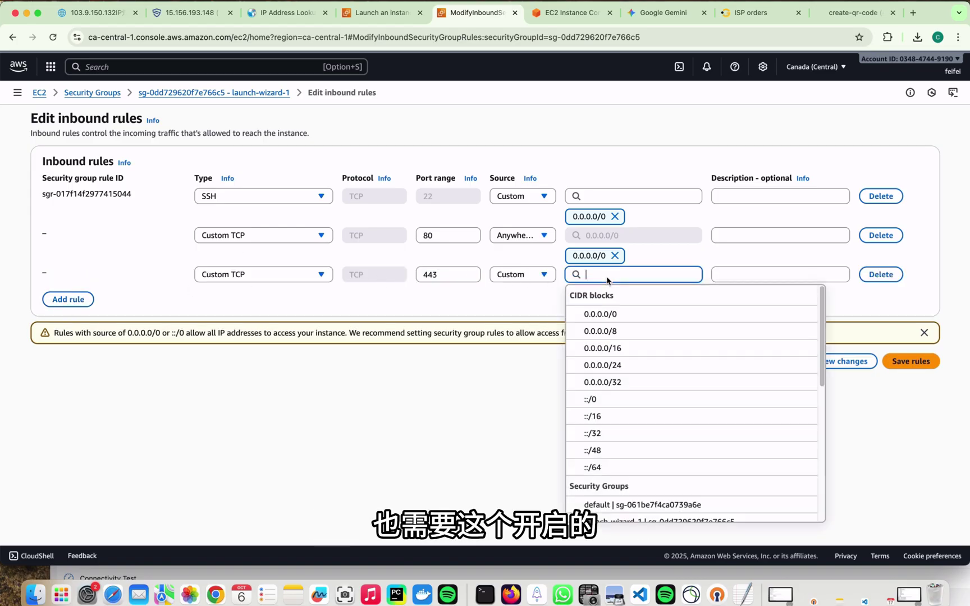
{"action": "left_click", "coordinate": [610, 318]}
Add a port 19867 rule copied from the terminal, open to 0.0.0.0/0, and save the rules.
{"action": "left_click", "coordinate": [68, 320]}
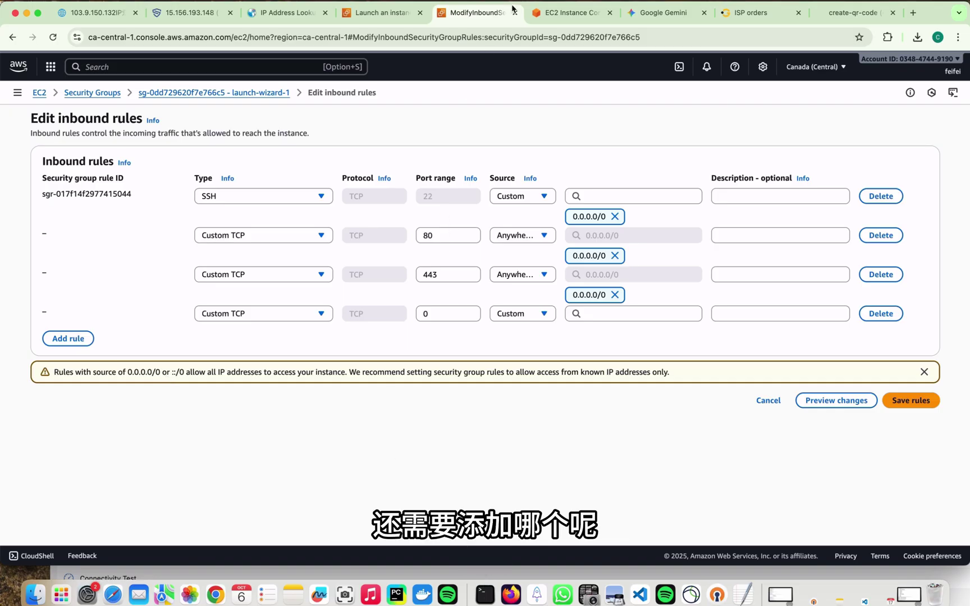
{"action": "left_click", "coordinate": [561, 18]}
{"action": "scroll", "coordinate": [238, 331], "scroll_direction": "up", "scroll_amount": 10}
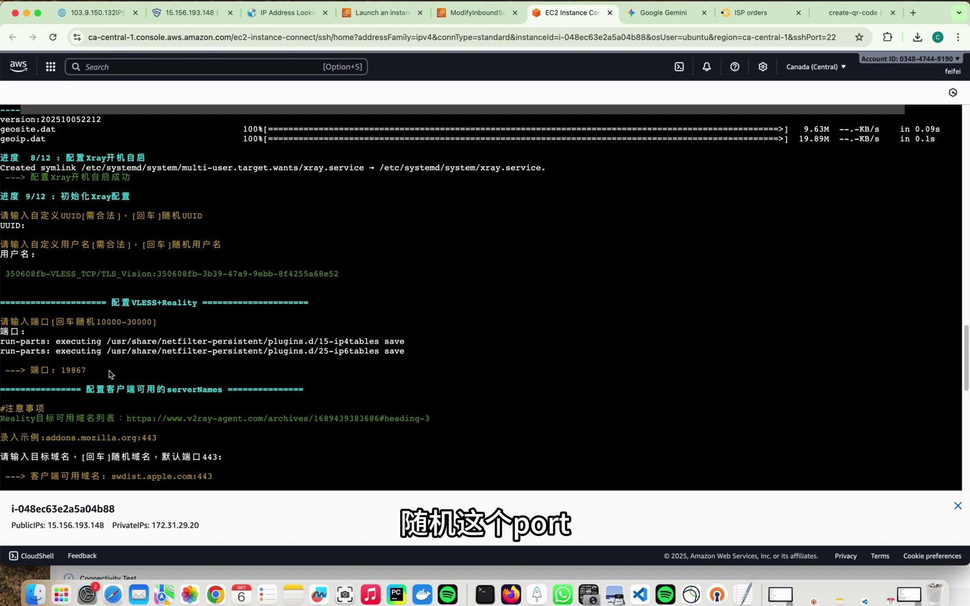
{"action": "double_click", "coordinate": [71, 371]}
{"action": "key", "text": "ctrl+c"}
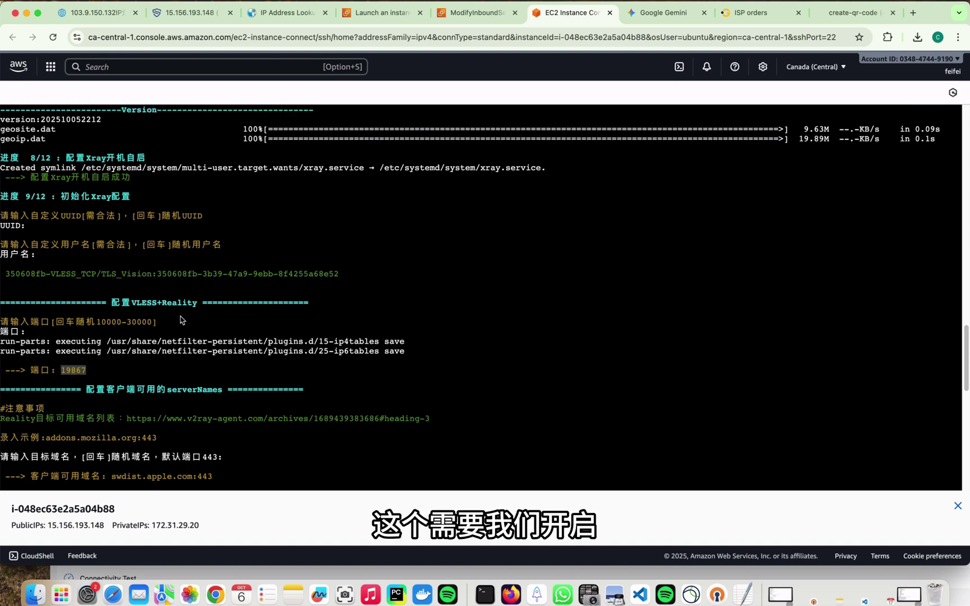
{"action": "left_click", "coordinate": [477, 13]}
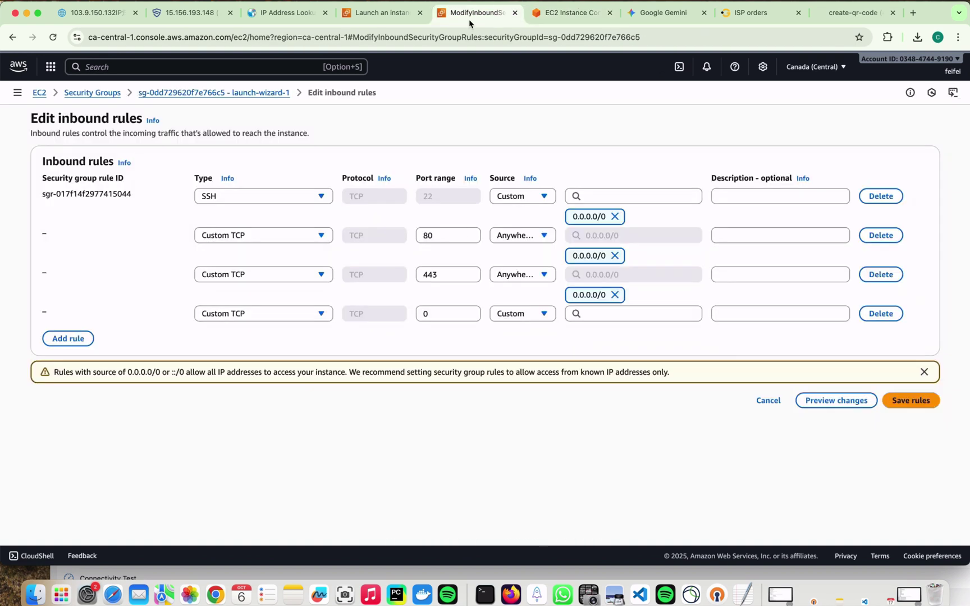
{"action": "left_click", "coordinate": [432, 314]}
{"action": "key", "text": "BackSpace"}
{"action": "key", "text": "ctrl+v"}
{"action": "left_click", "coordinate": [592, 317]}
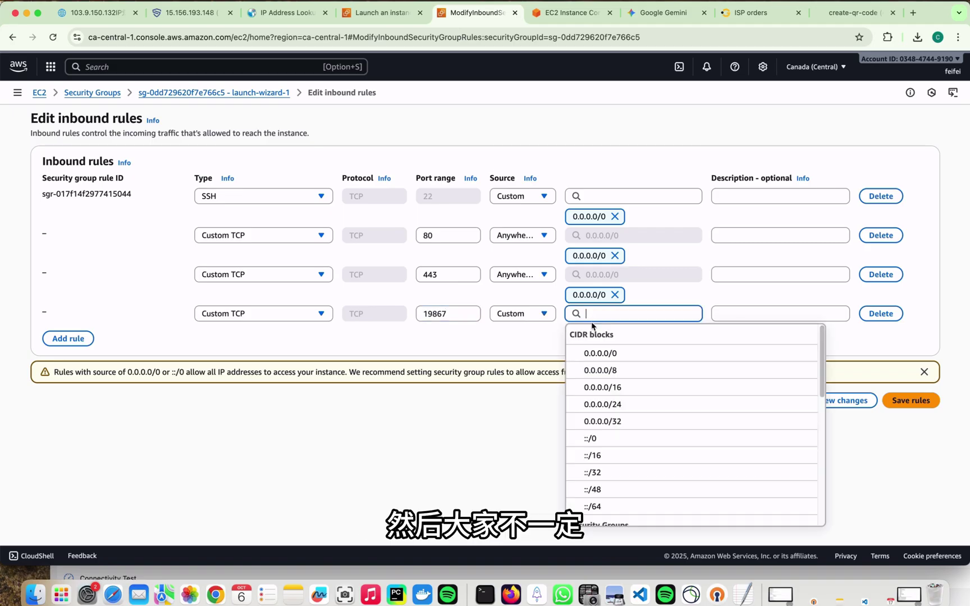
{"action": "left_click", "coordinate": [601, 354]}
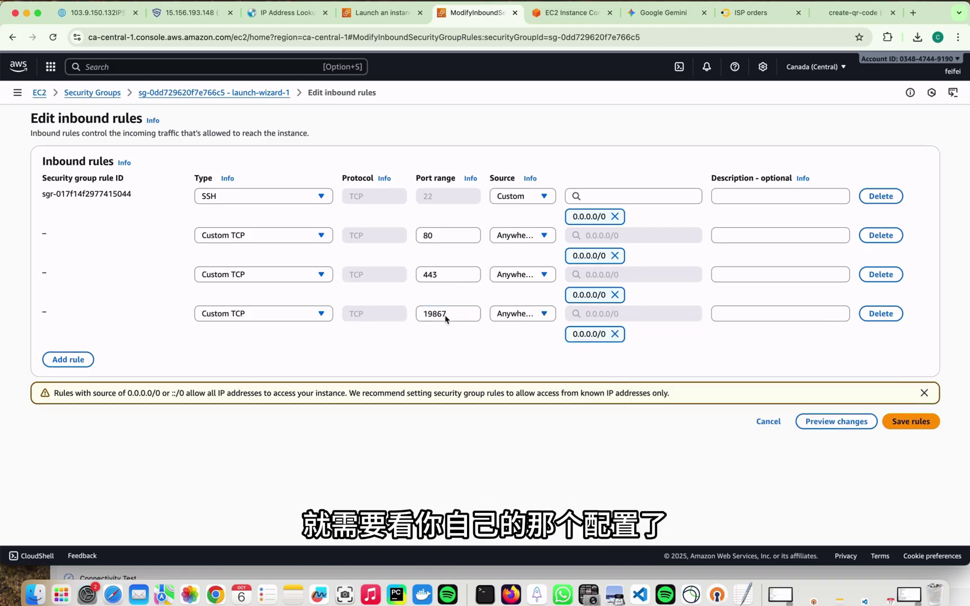
{"action": "left_click", "coordinate": [909, 421]}
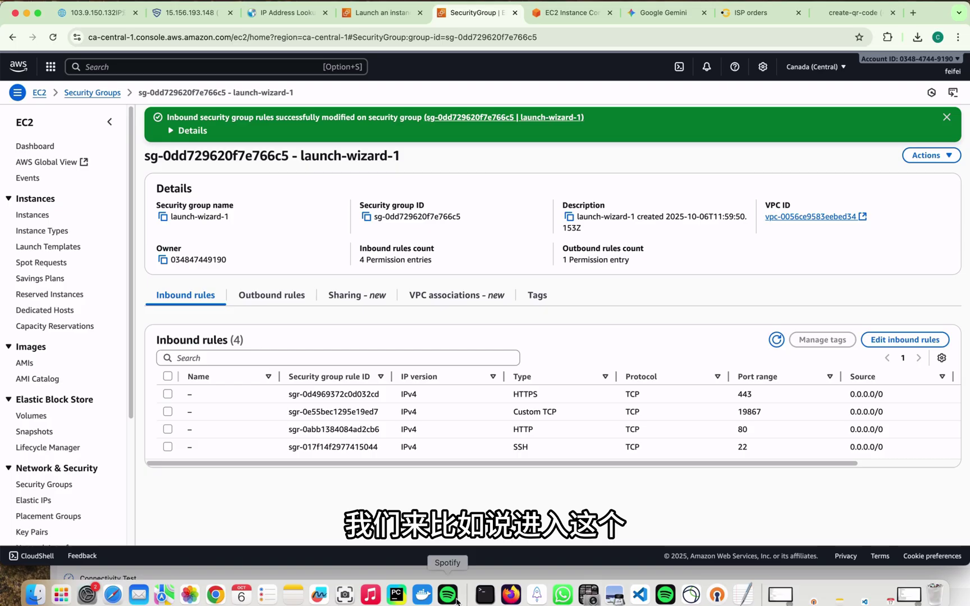
Connect Shadowrocket to the EC2 VLESS Reality server and return to the browser.
{"action": "left_click", "coordinate": [536, 596]}
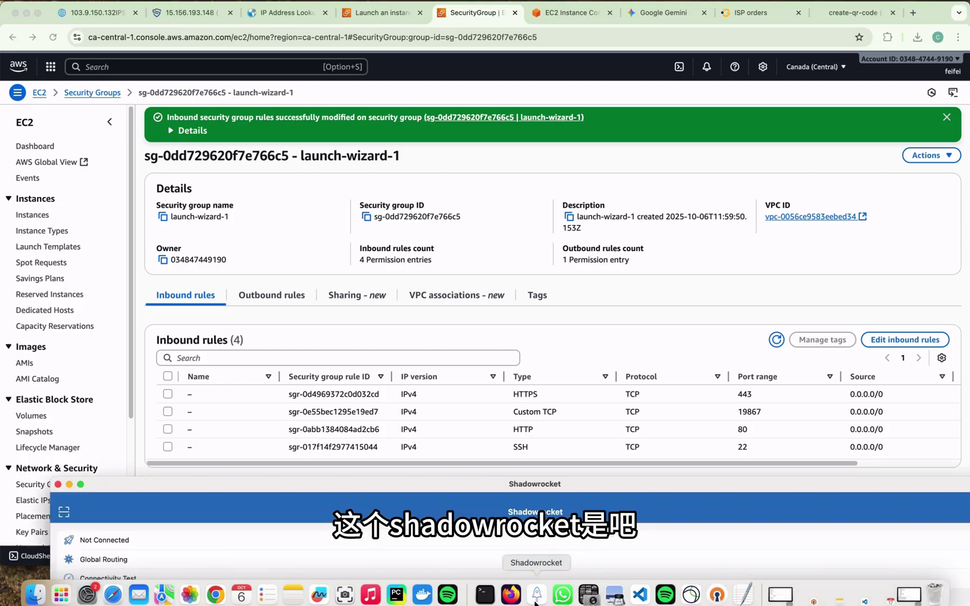
{"action": "double_click", "coordinate": [564, 484]}
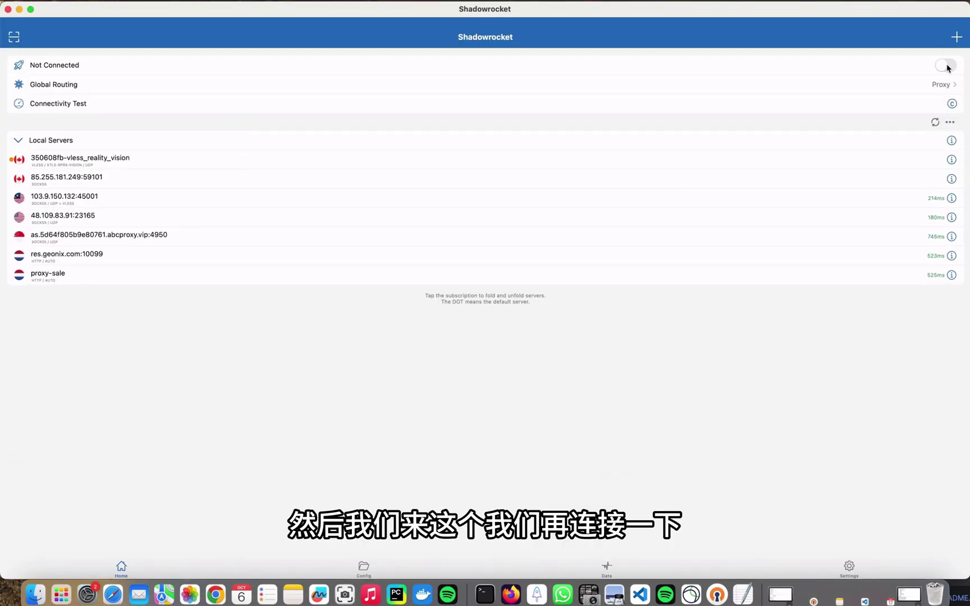
{"action": "left_click", "coordinate": [946, 66]}
{"action": "double_click", "coordinate": [147, 22]}
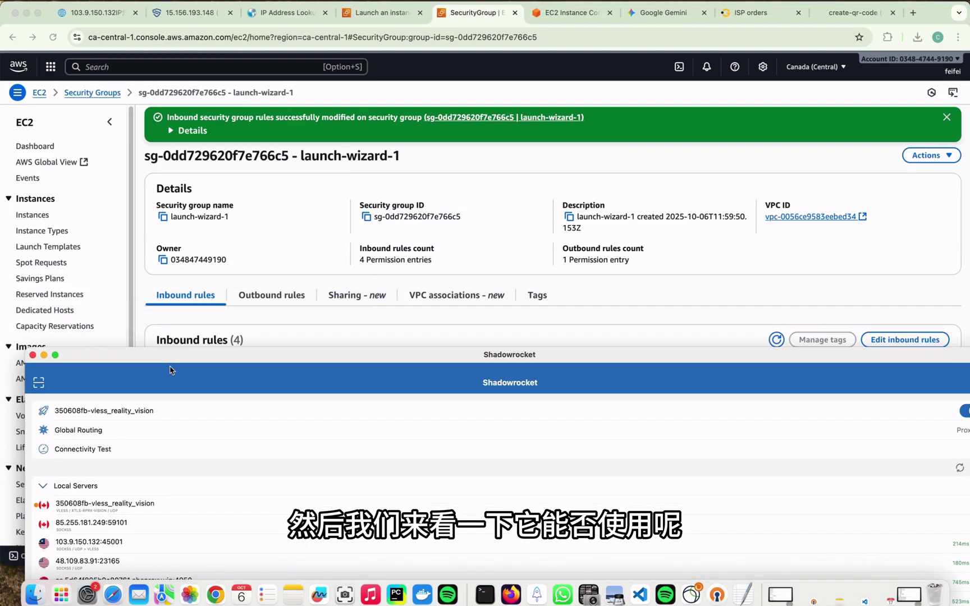
{"action": "left_click", "coordinate": [283, 12]}
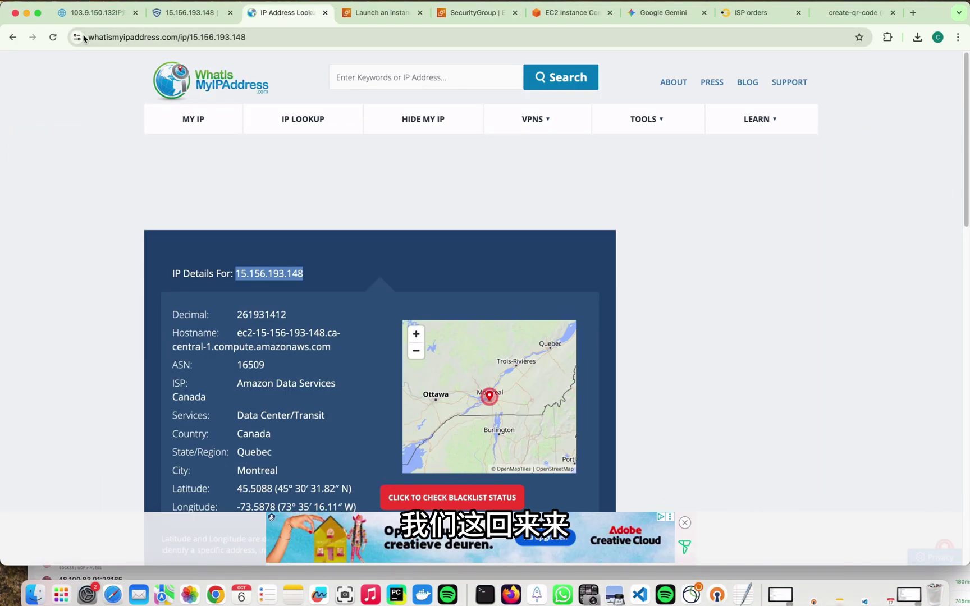
Load whatismyipaddress.com and confirm 15.156.193.148 is an Amazon data center in Montreal, Canada.
{"action": "left_click", "coordinate": [211, 40]}
{"action": "type", "text": "wh"}
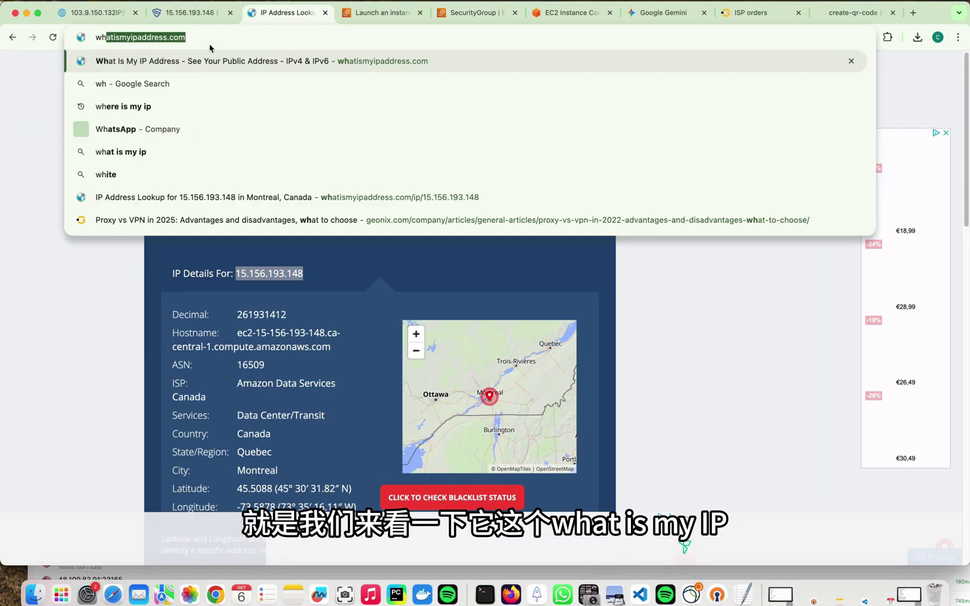
{"action": "key", "text": "Return"}
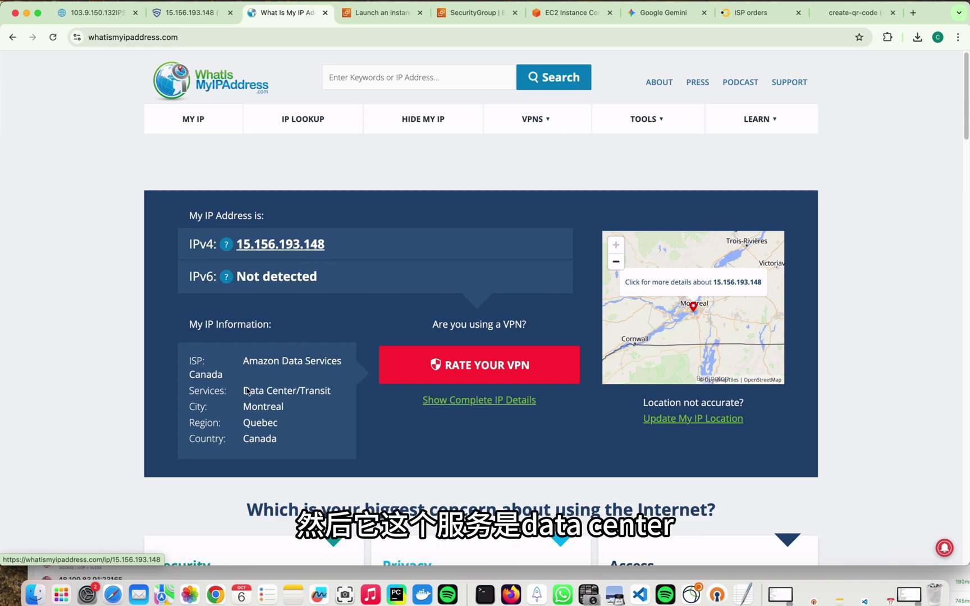
{"action": "left_click_drag", "start_coordinate": [247, 396], "coordinate": [294, 396]}
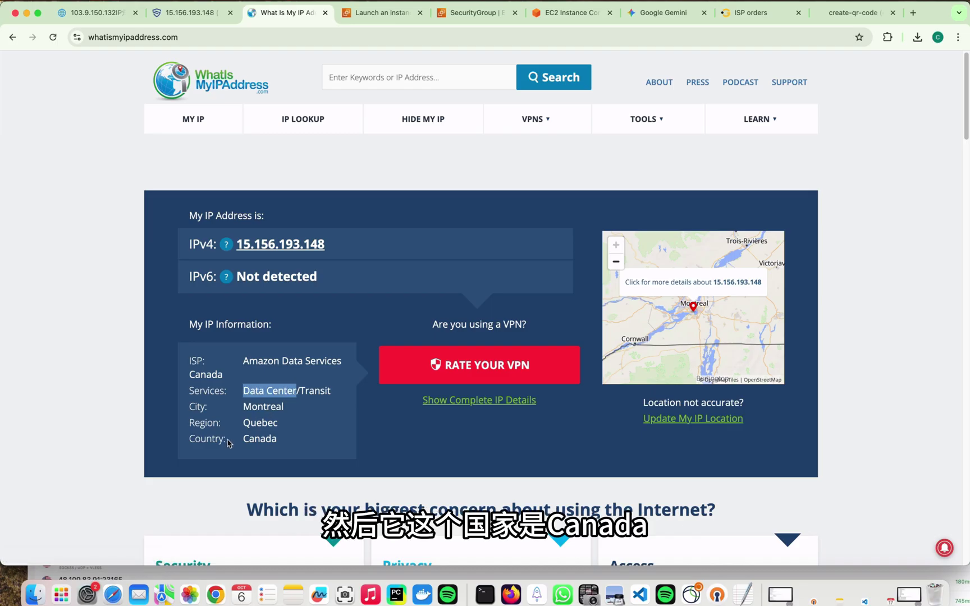
{"action": "double_click", "coordinate": [252, 441]}
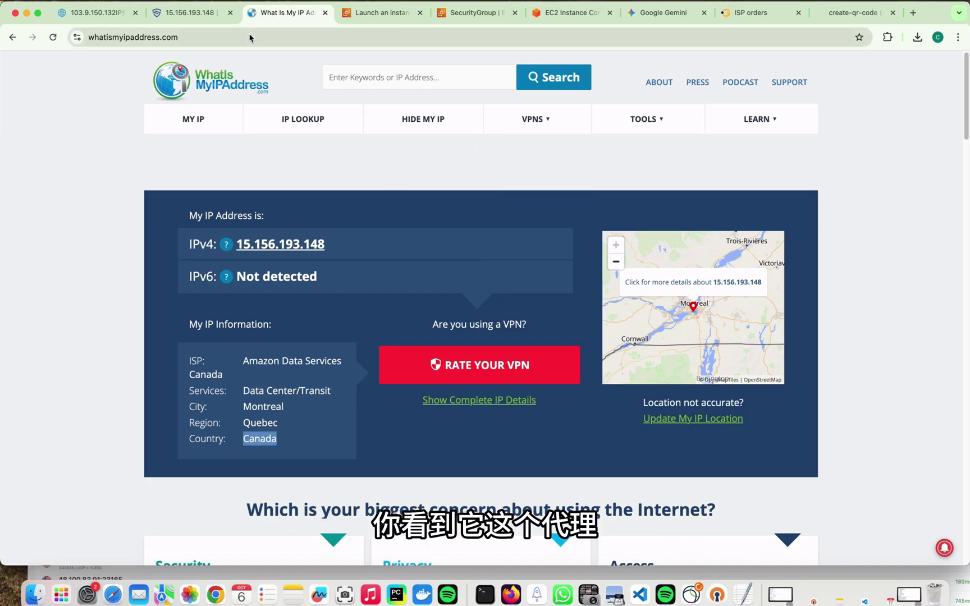
{"action": "key", "text": "super+t"}
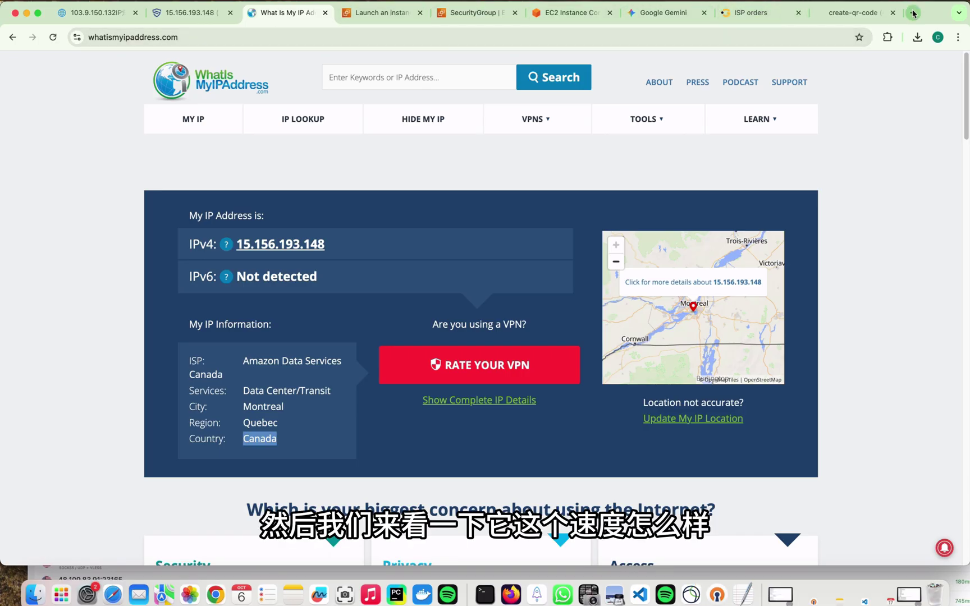
Run Google's speed test through the proxy: 67.6 Mbps down, 93.5 Mbps up, 1 ms latency.
{"action": "type", "text": "wh"}
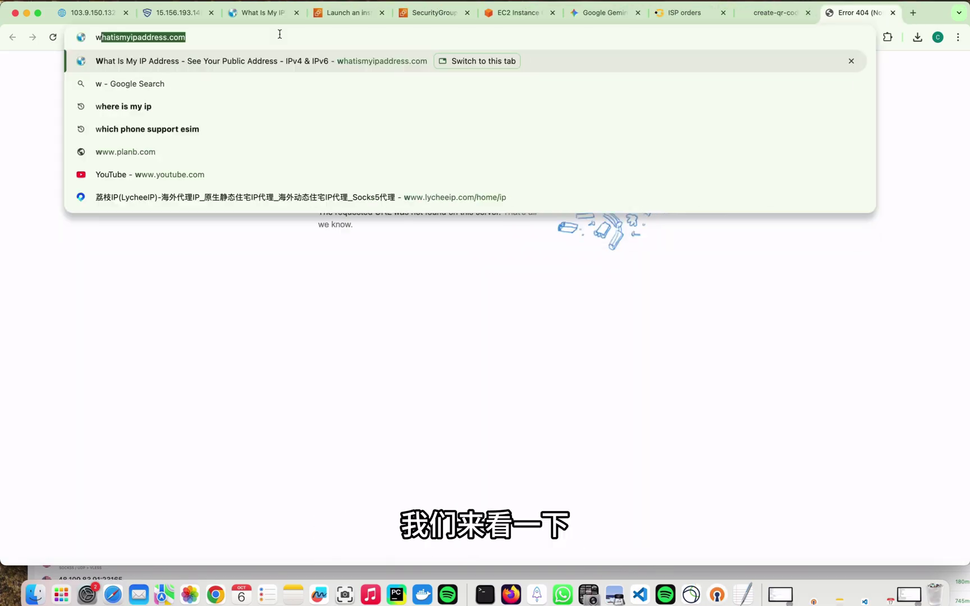
{"action": "key", "text": "BackSpace"}
{"action": "key", "text": "BackSpace"}
{"action": "type", "text": "spend.net"}
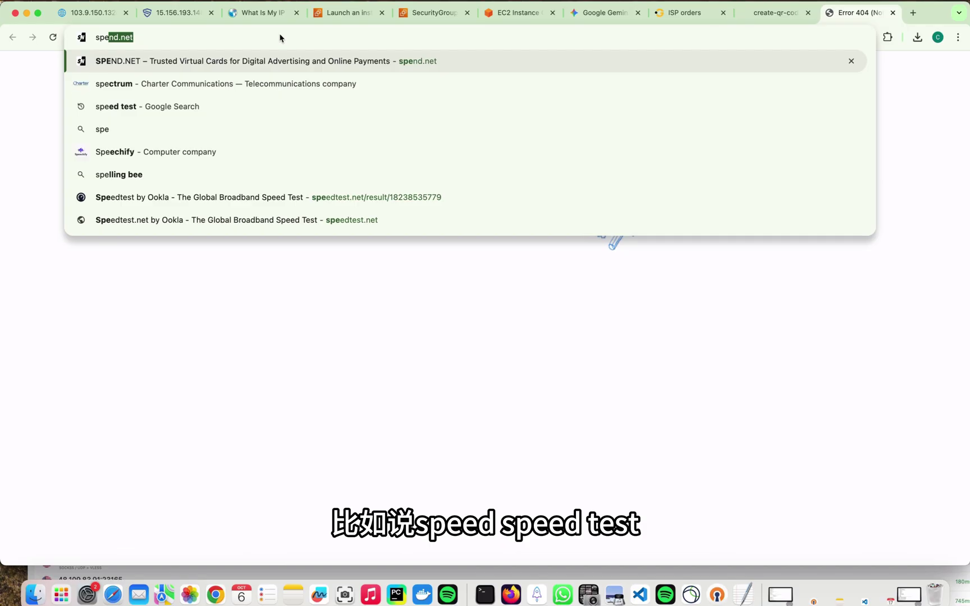
{"action": "left_click", "coordinate": [251, 103]}
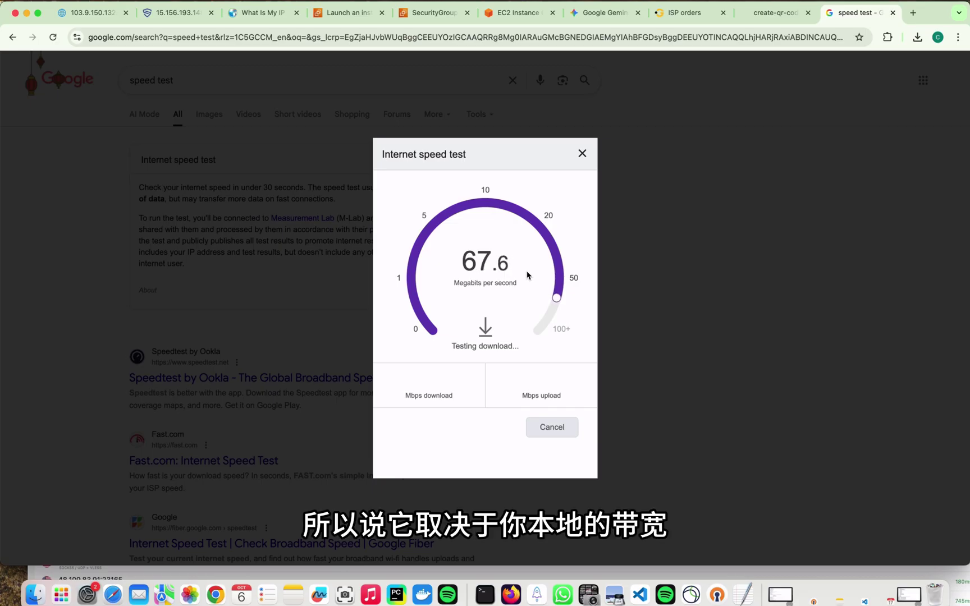
{"action": "double_click", "coordinate": [429, 397]}
{"action": "left_click", "coordinate": [548, 396]}
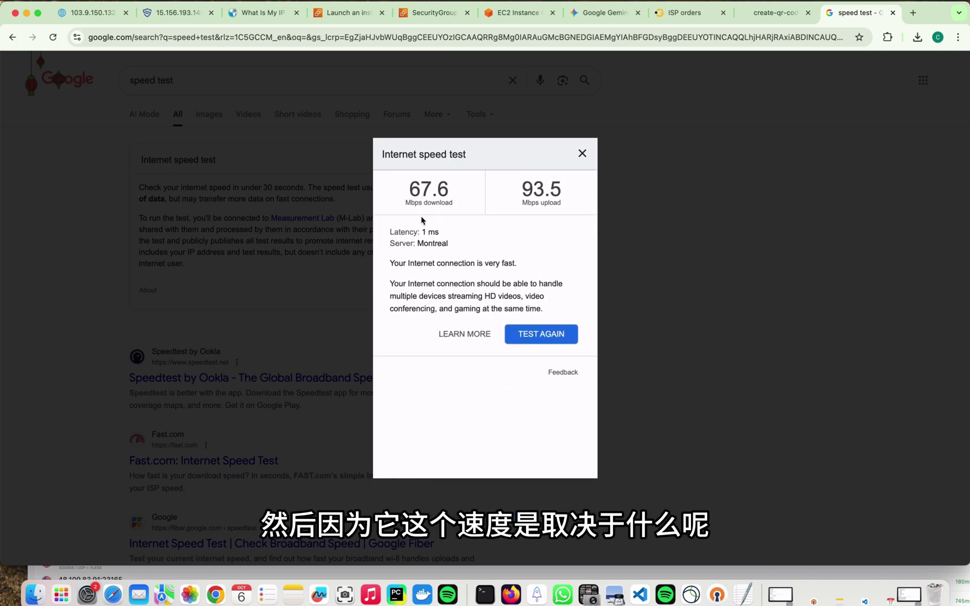
Reopen the EC2 Instances list and retry loading it, then bring Shadowrocket up full-screen.
{"action": "left_click", "coordinate": [516, 12]}
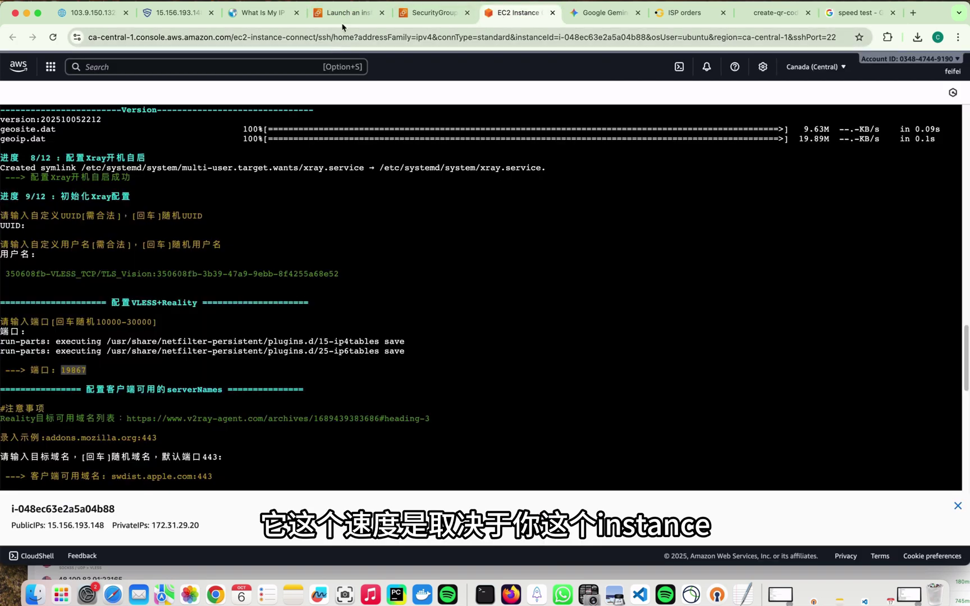
{"action": "left_click", "coordinate": [355, 15]}
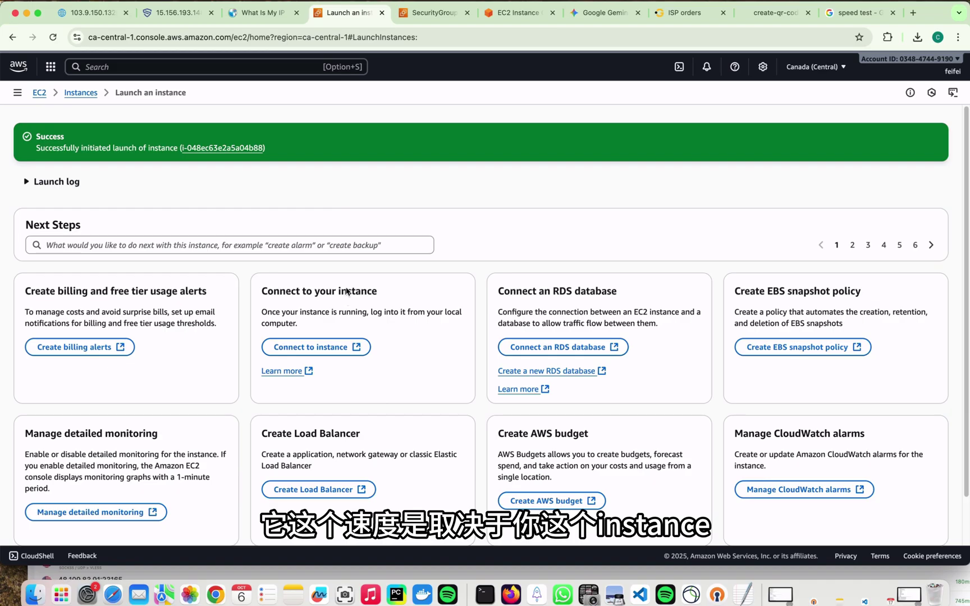
{"action": "left_click", "coordinate": [82, 94]}
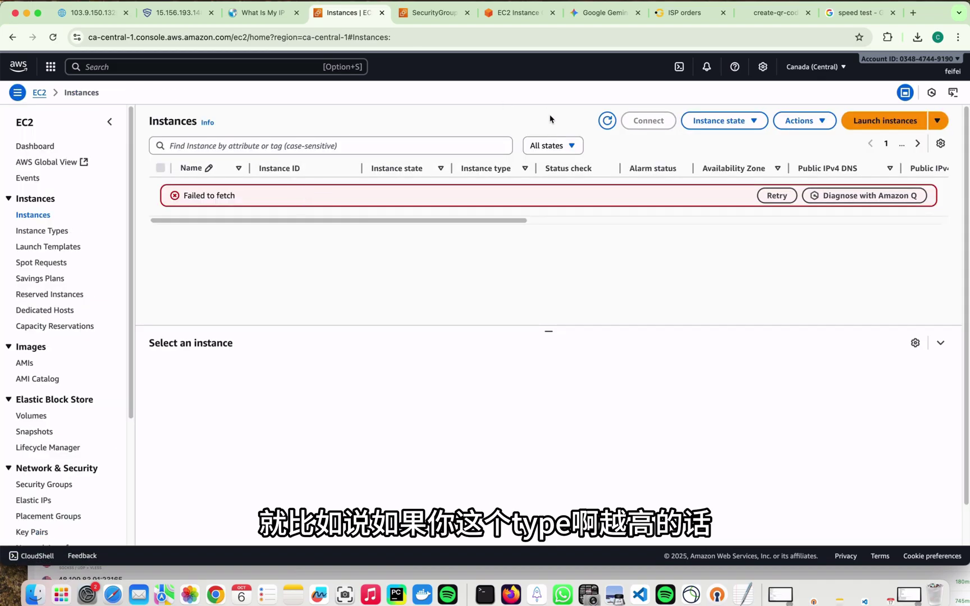
{"action": "left_click", "coordinate": [53, 37]}
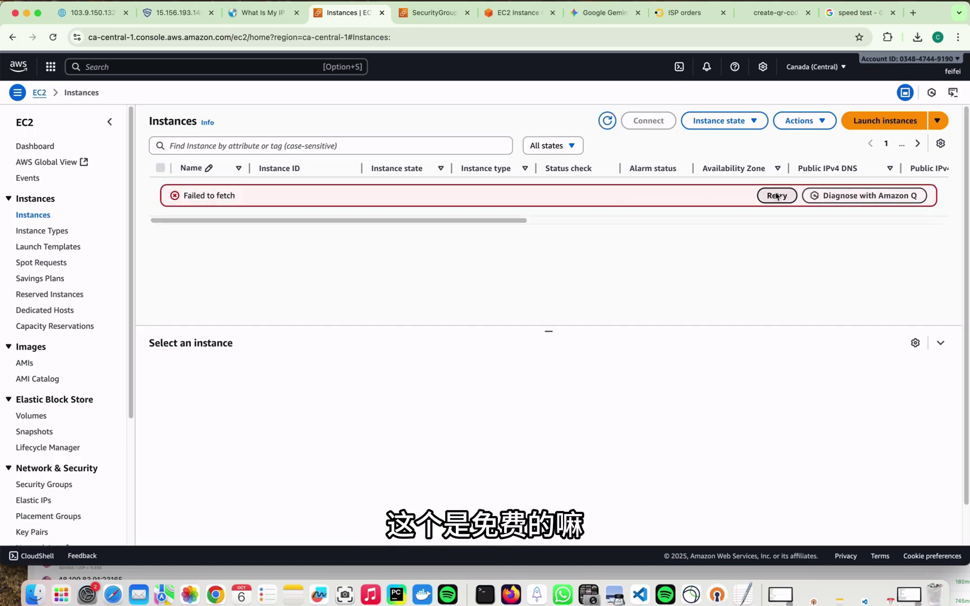
{"action": "left_click", "coordinate": [536, 594]}
{"action": "double_click", "coordinate": [485, 379]}
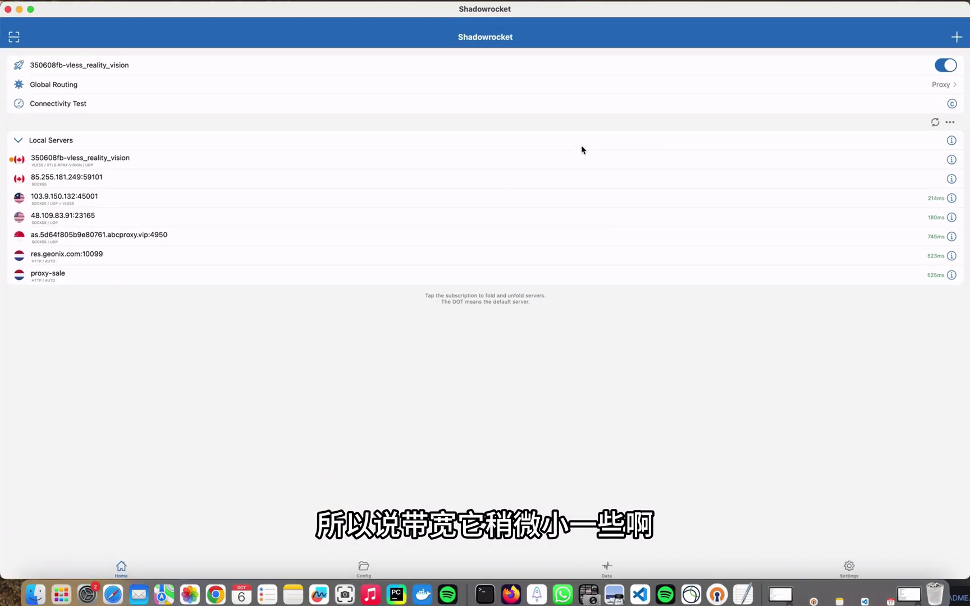
{"action": "left_click", "coordinate": [945, 66]}
{"action": "double_click", "coordinate": [454, 8]}
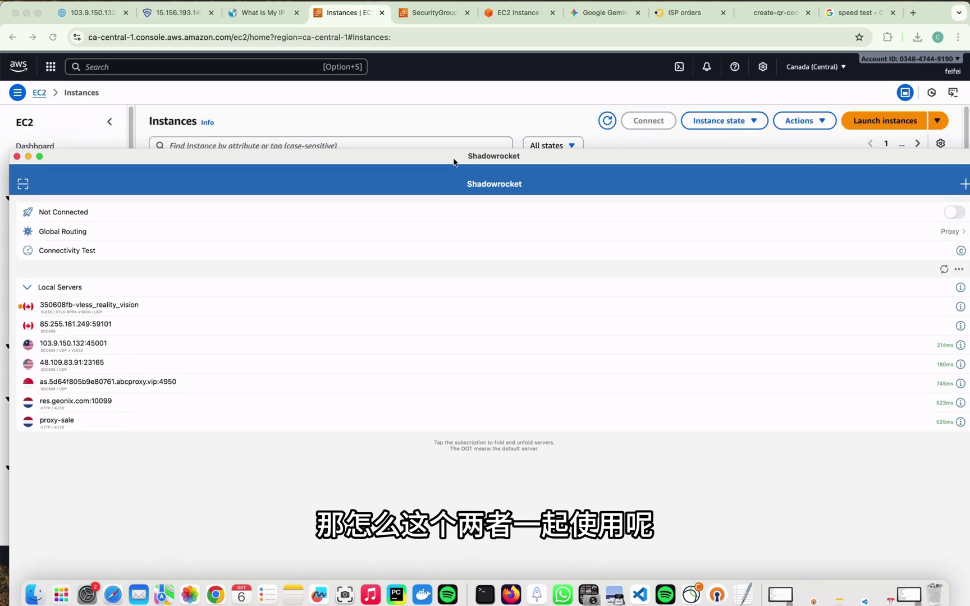
{"action": "double_click", "coordinate": [358, 157]}
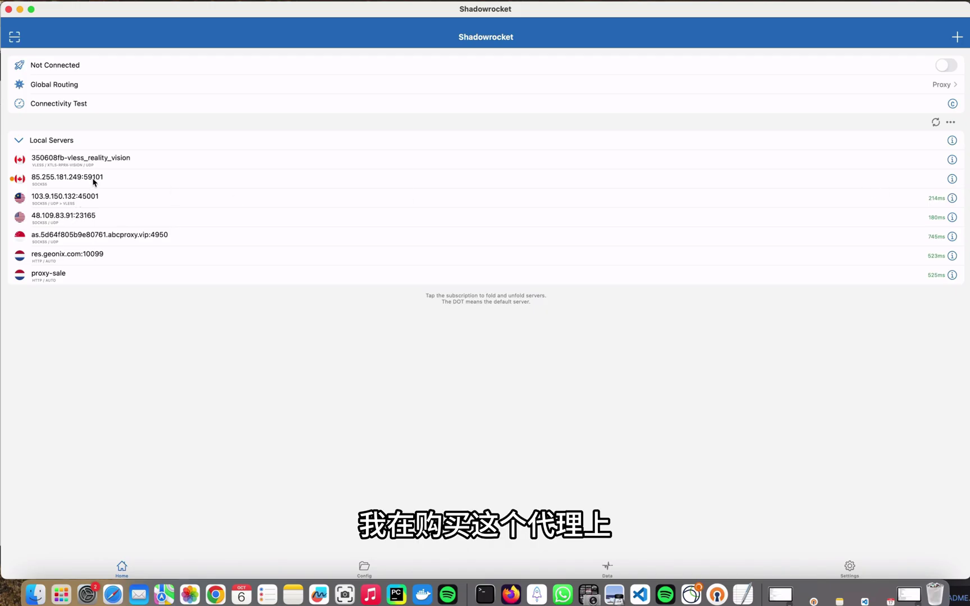
{"action": "left_click", "coordinate": [952, 179]}
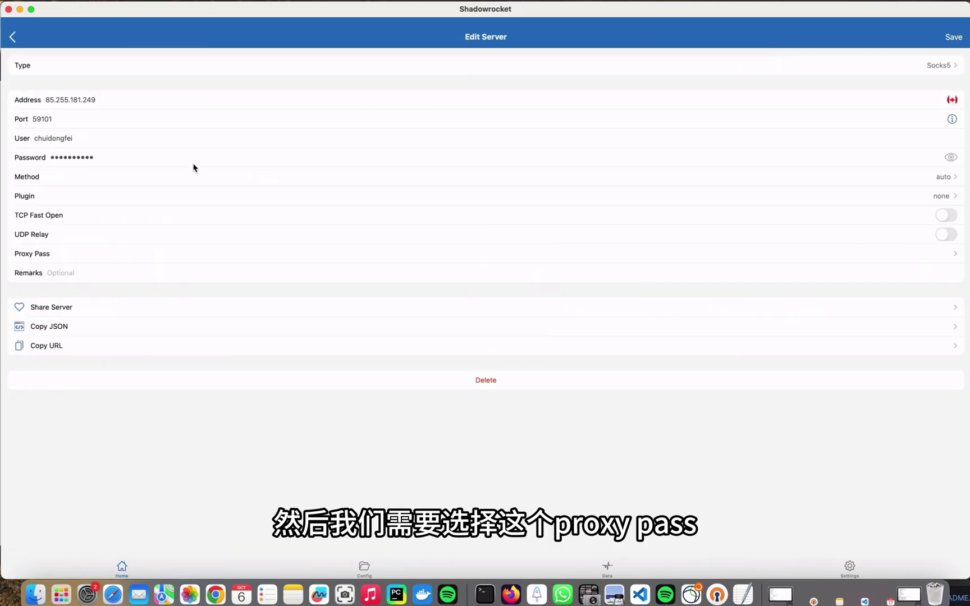
{"action": "left_click", "coordinate": [85, 257]}
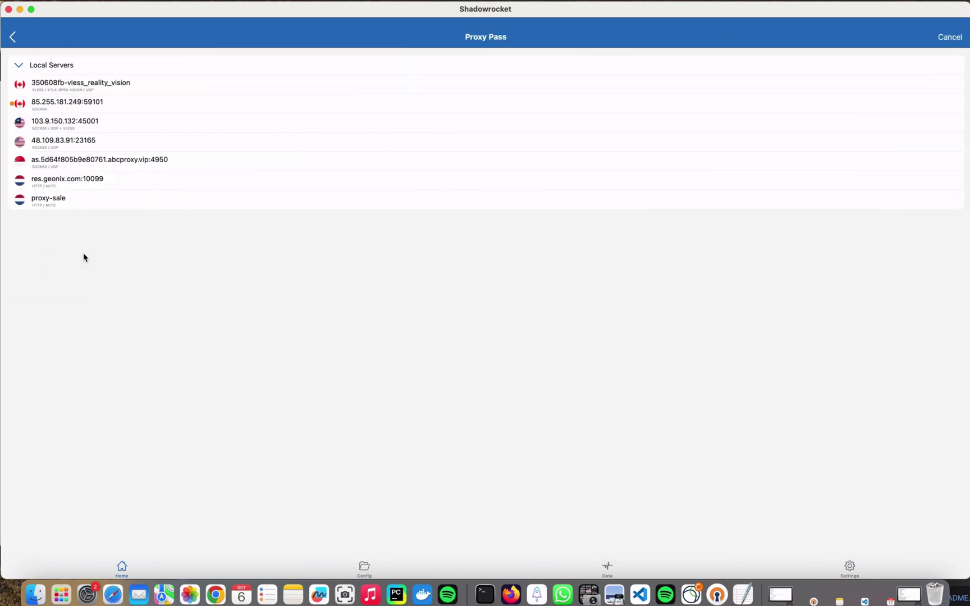
{"action": "left_click", "coordinate": [105, 85]}
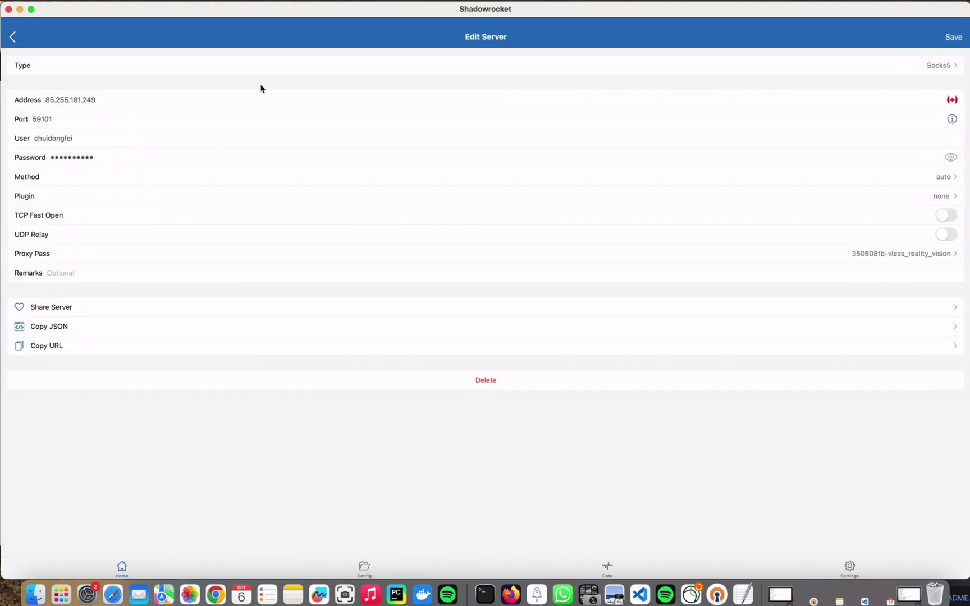
{"action": "left_click", "coordinate": [953, 37]}
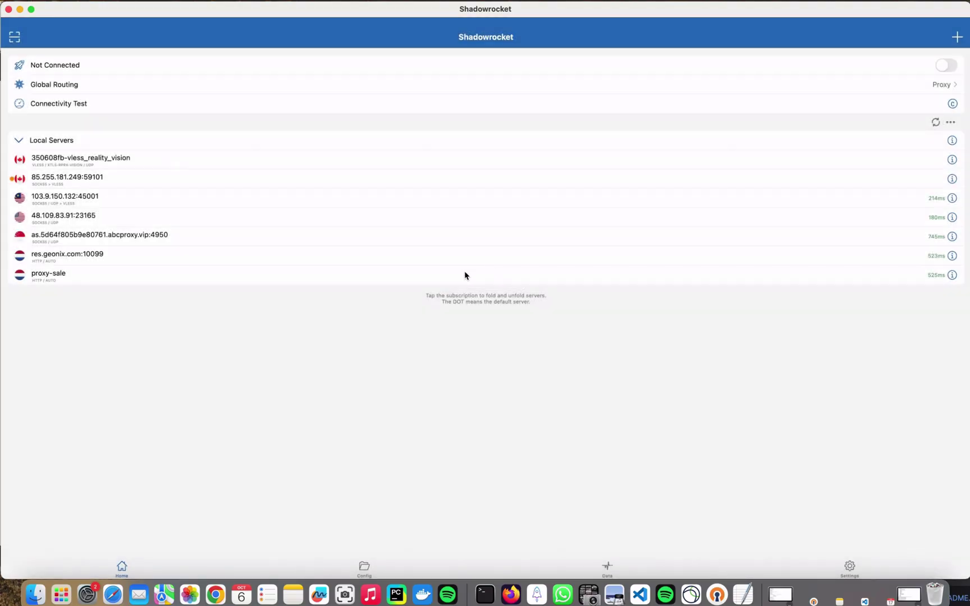
Connect Shadowrocket via the chained proxy and confirm the IP reads 85.255.181.249, Trinity Telecom, Montreal, Canada.
{"action": "left_click", "coordinate": [947, 66]}
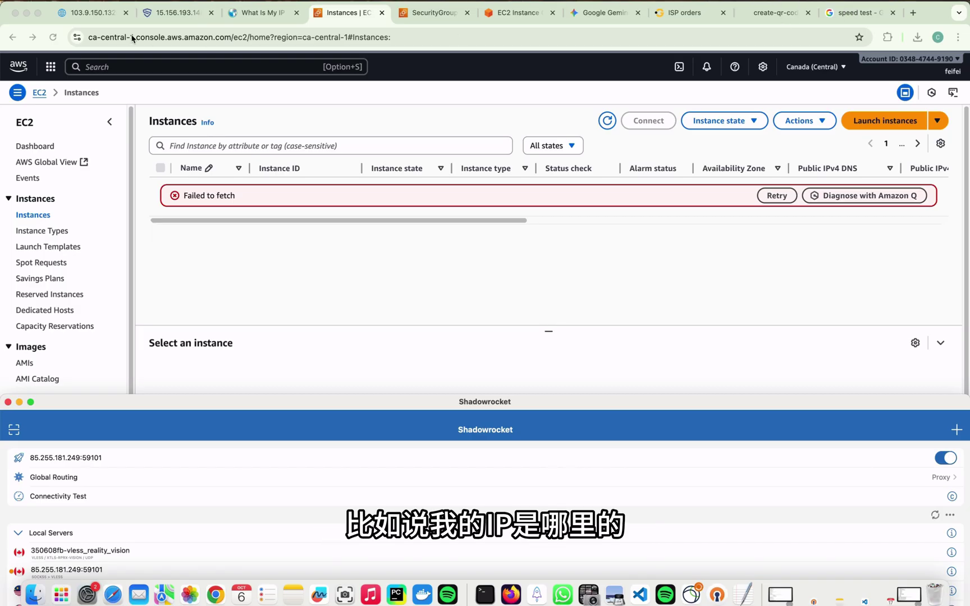
{"action": "left_click", "coordinate": [241, 13]}
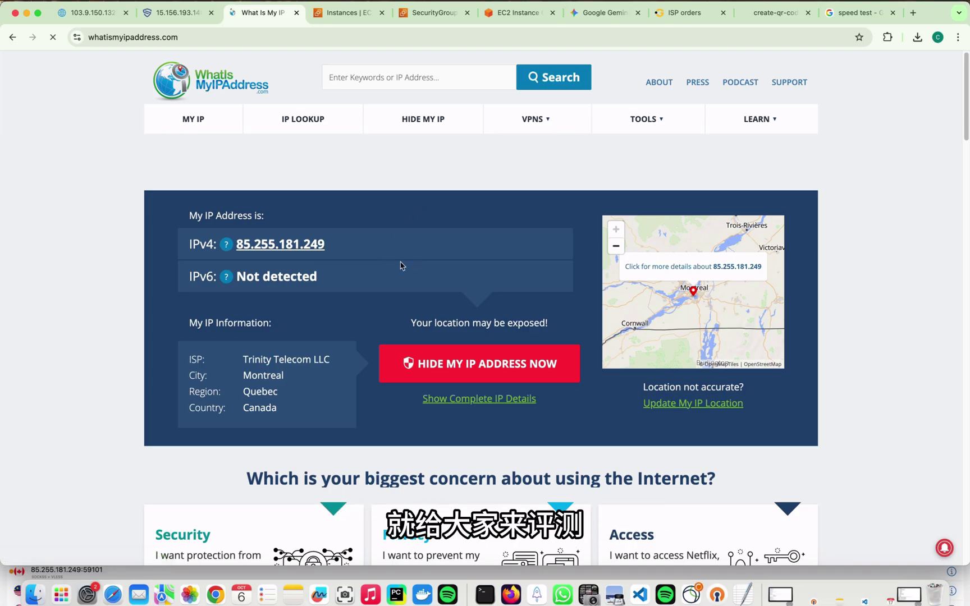
{"action": "key", "text": "super+t"}
Search for TikTok, open tiktok.com, and skip the interests pop-up to reach the For You feed.
{"action": "type", "text": "ti"}
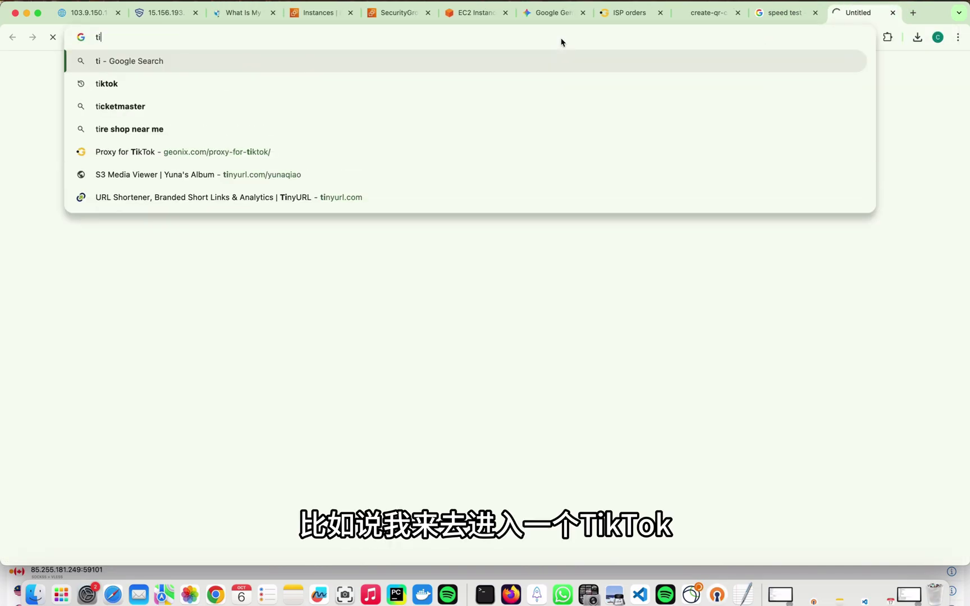
{"action": "type", "text": "k"}
{"action": "left_click", "coordinate": [449, 84]}
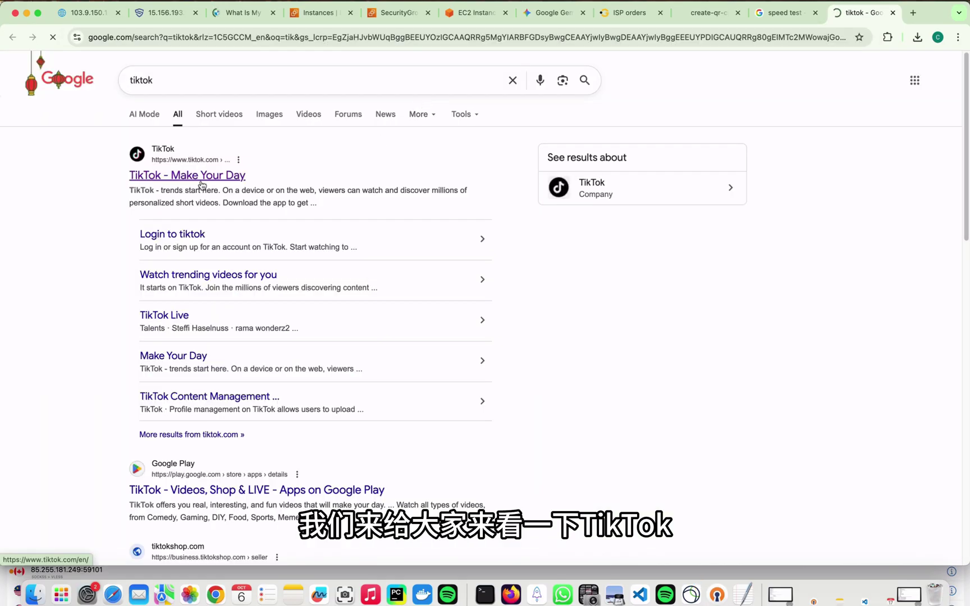
{"action": "left_click", "coordinate": [201, 184]}
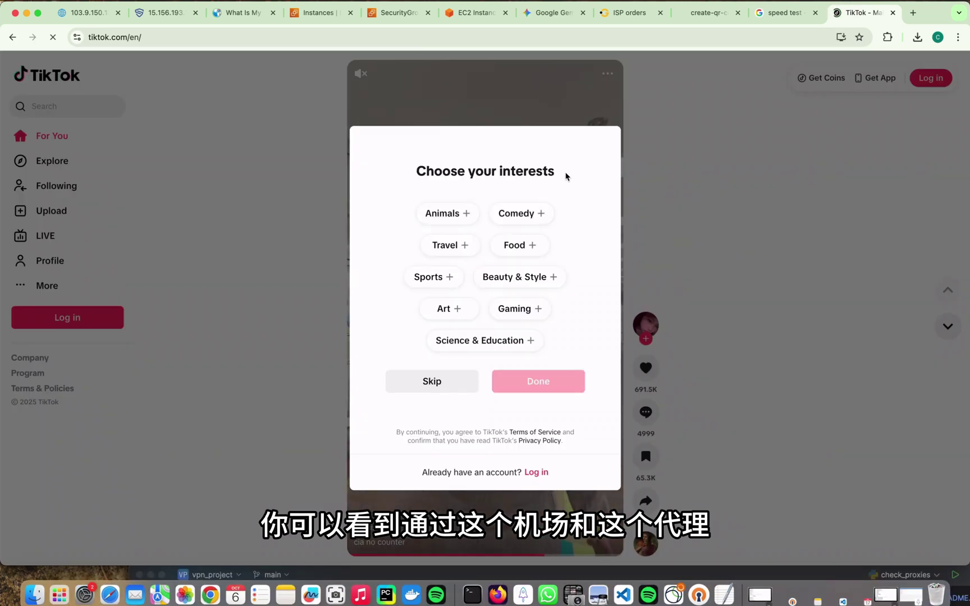
{"action": "left_click", "coordinate": [432, 381]}
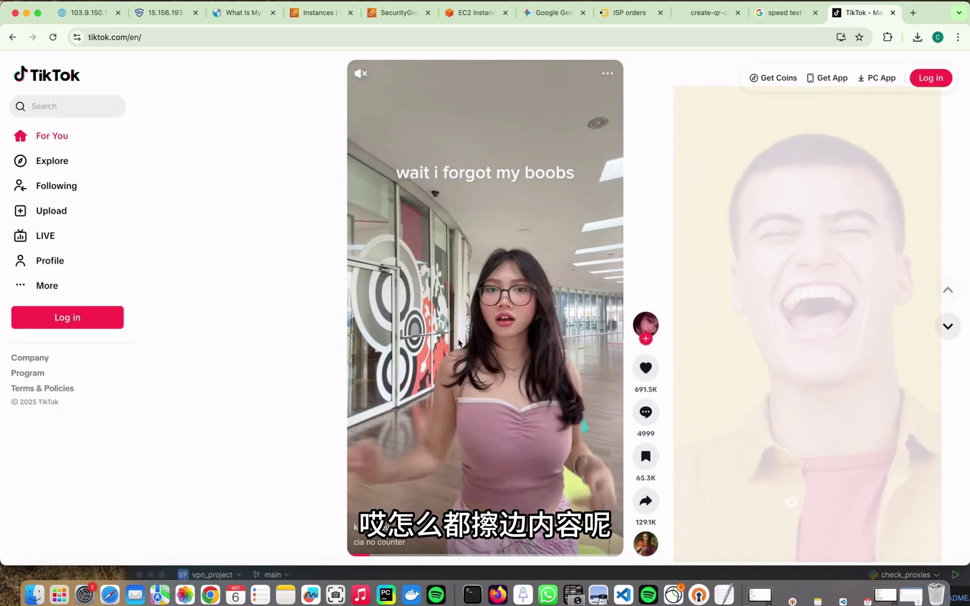
Scroll through several For You feed videos to confirm smooth playback over the Canadian proxy.
{"action": "scroll", "coordinate": [443, 281], "scroll_direction": "down", "scroll_amount": 3}
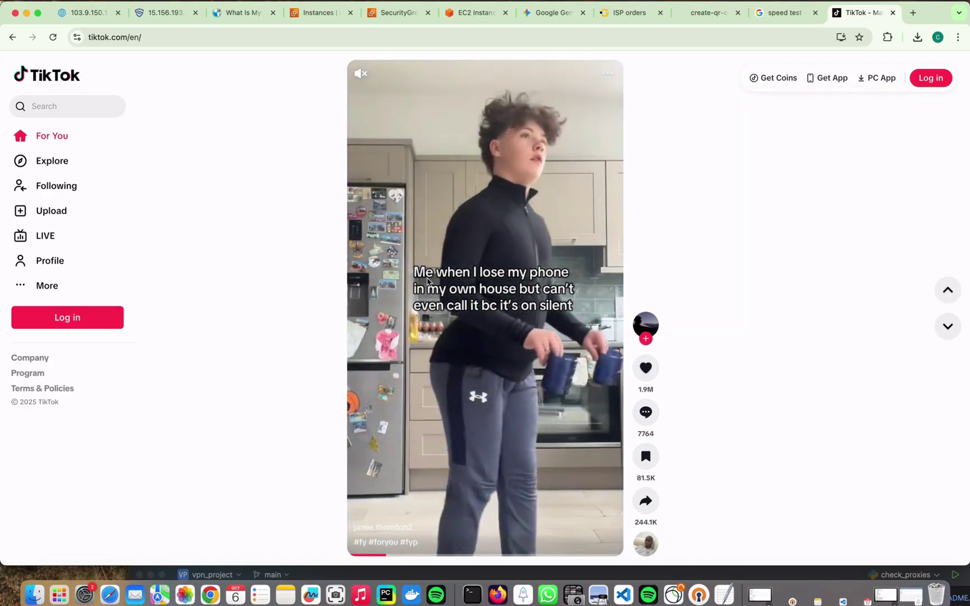
{"action": "scroll", "coordinate": [458, 286], "scroll_direction": "down", "scroll_amount": 3}
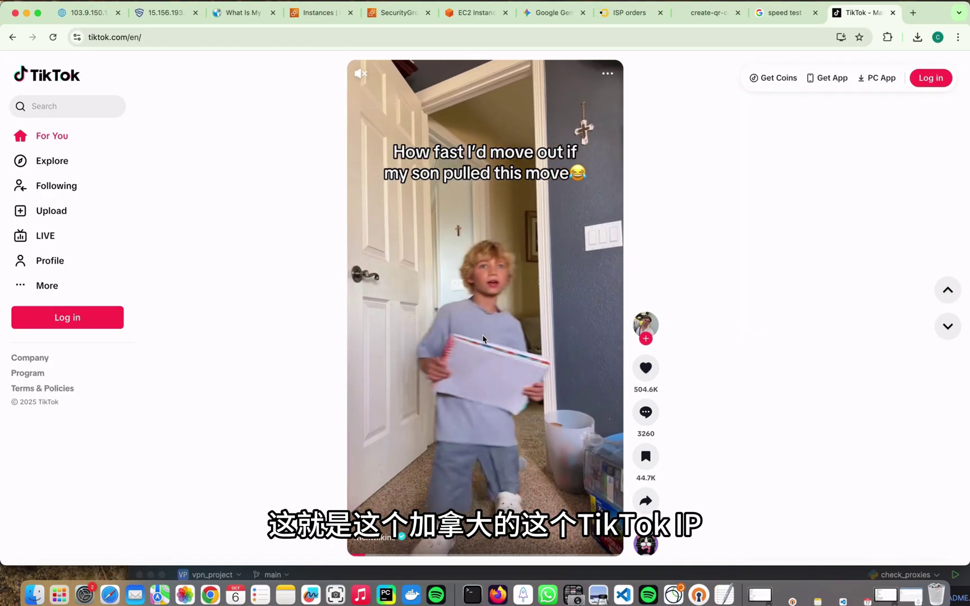
{"action": "scroll", "coordinate": [483, 337], "scroll_direction": "down", "scroll_amount": 3}
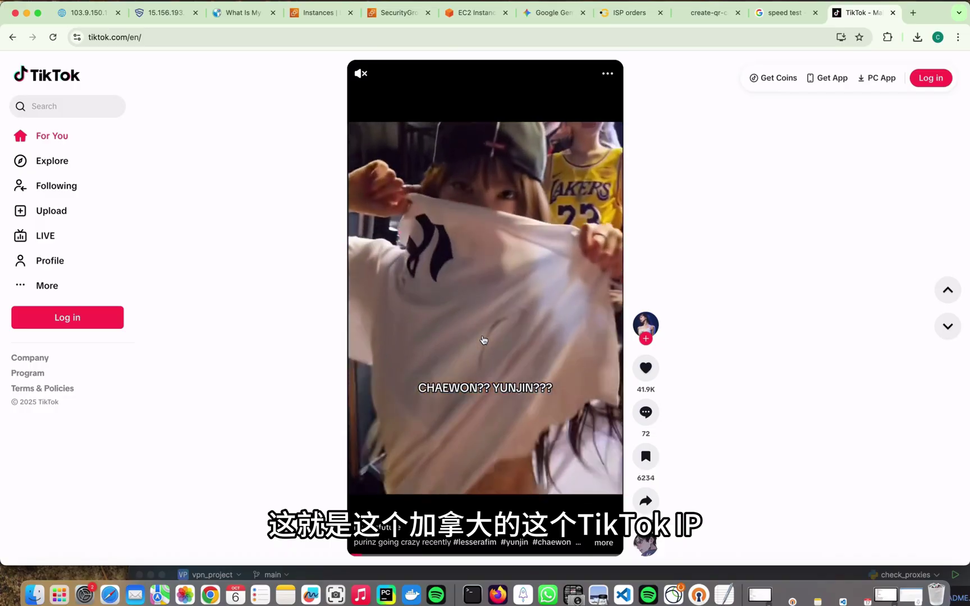
{"action": "scroll", "coordinate": [484, 340], "scroll_direction": "down", "scroll_amount": 3}
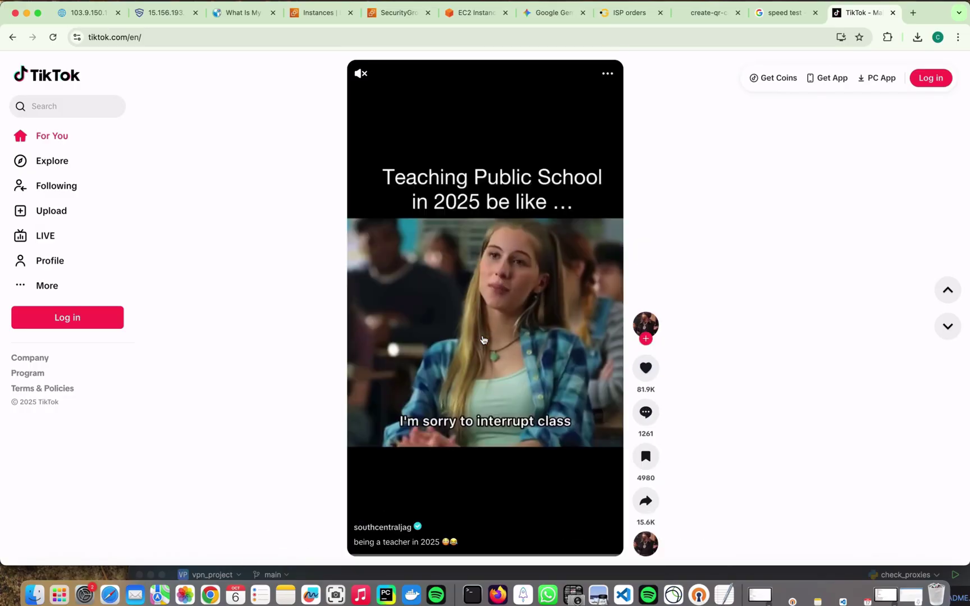
{"action": "scroll", "coordinate": [484, 340], "scroll_direction": "down", "scroll_amount": 3}
{"action": "scroll", "coordinate": [484, 340], "scroll_direction": "down", "scroll_amount": 6}
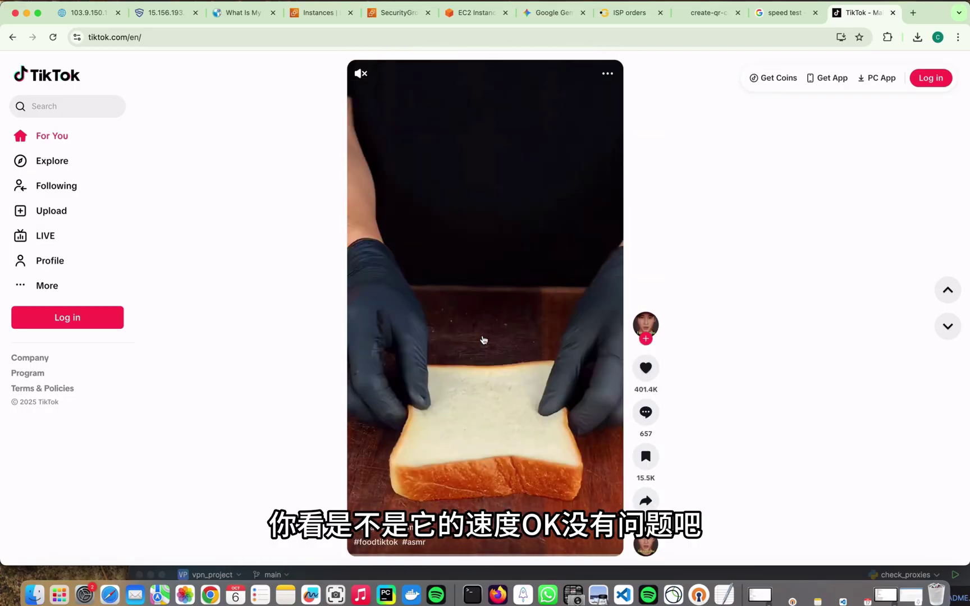
{"action": "scroll", "coordinate": [483, 340], "scroll_direction": "down", "scroll_amount": 3}
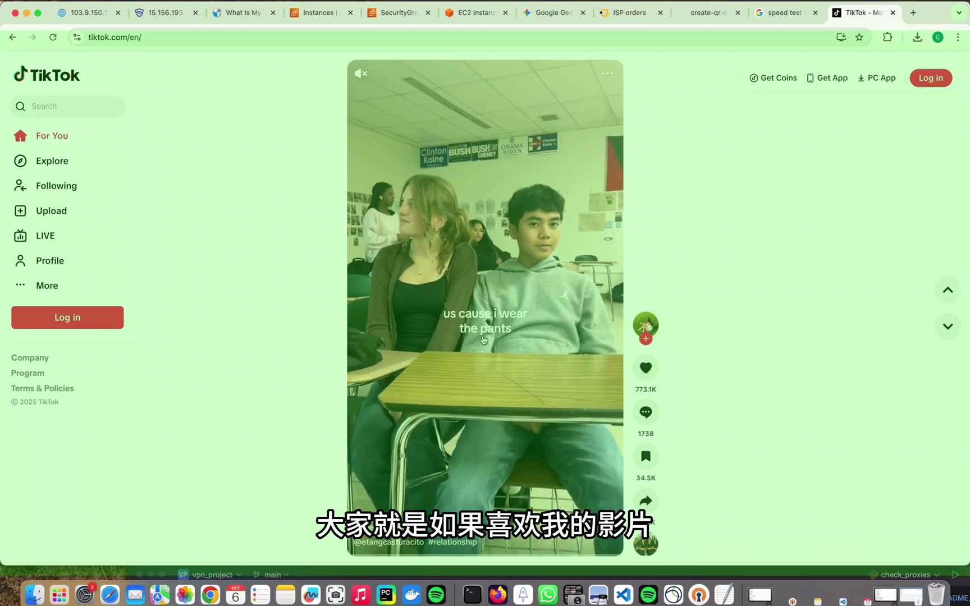